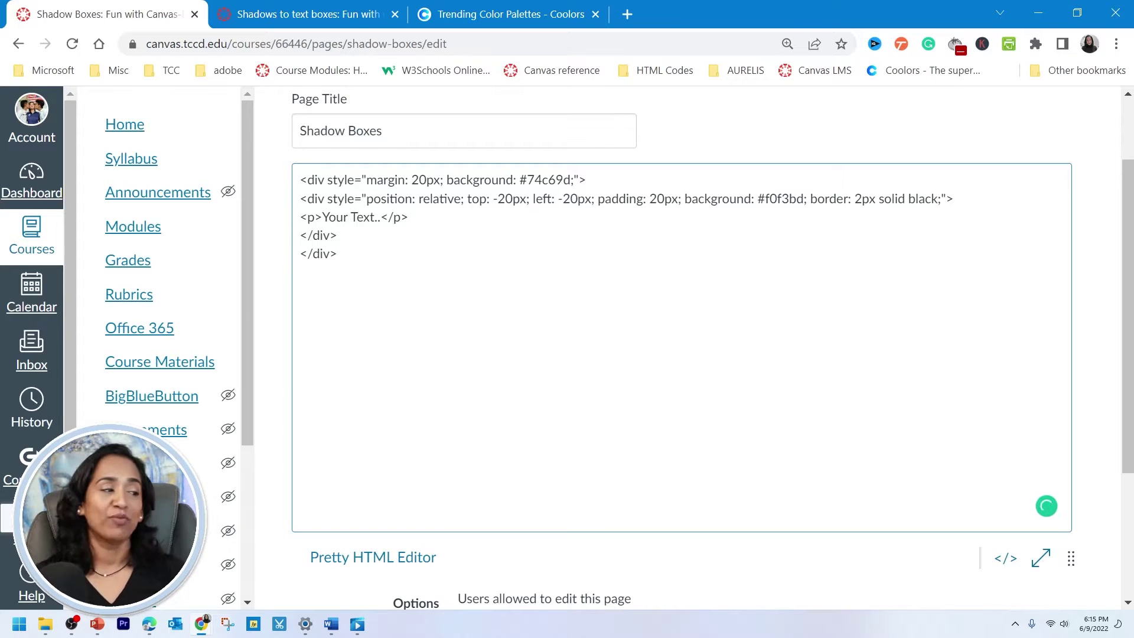
Preview the rendered shadow box, return to its HTML source, and enlarge the page for reading.
{"action": "left_click", "coordinate": [1000, 563]}
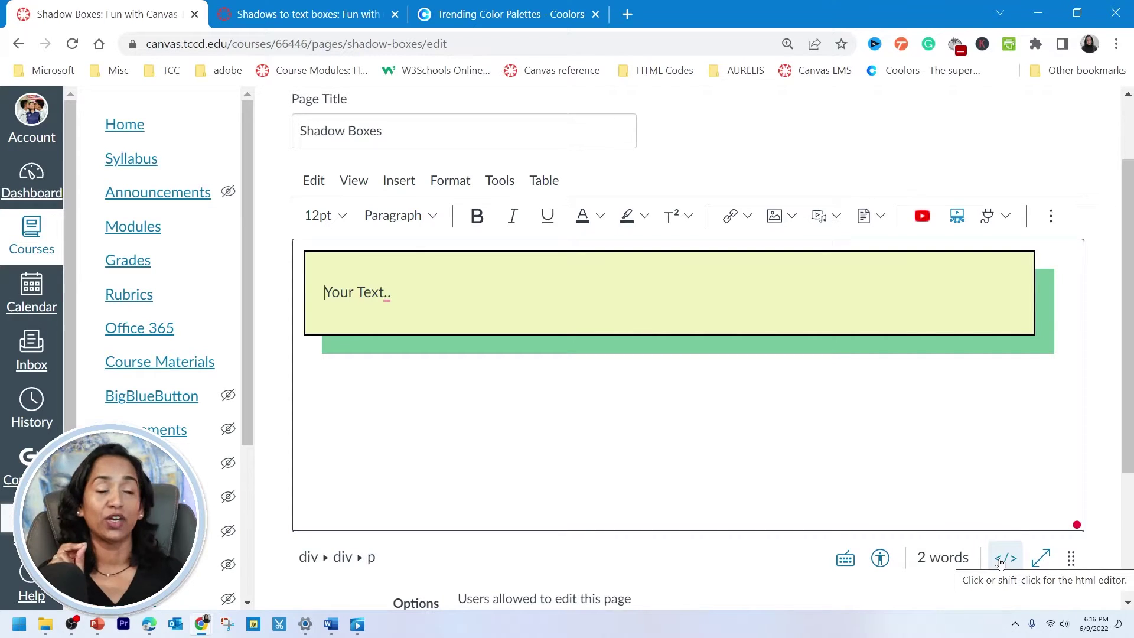
{"action": "left_click", "coordinate": [1000, 563]}
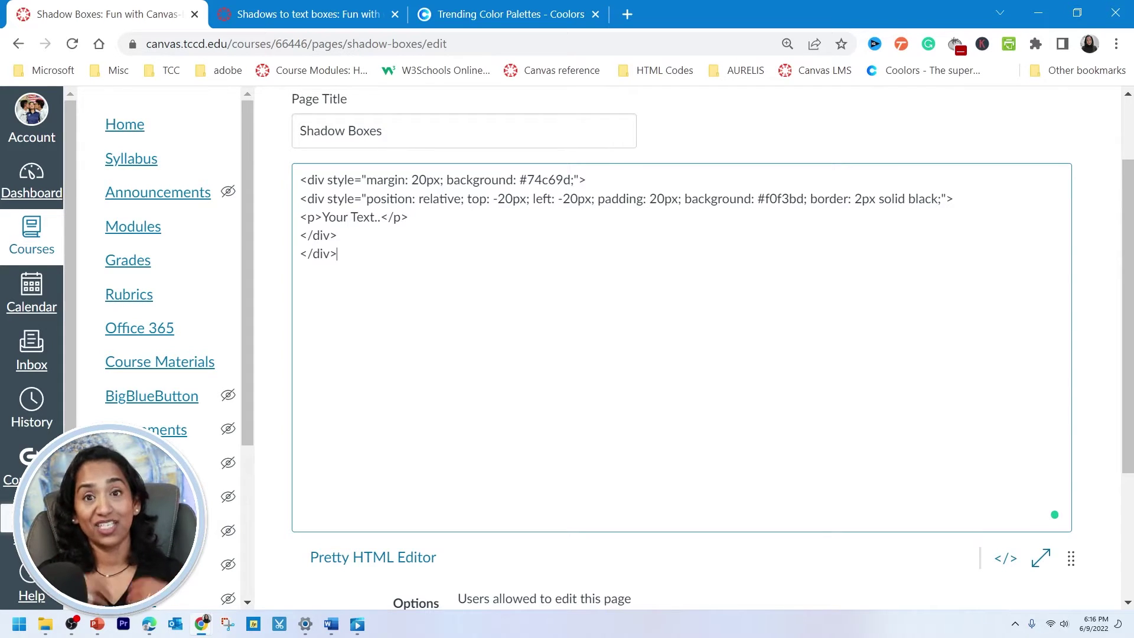
{"action": "left_click", "coordinate": [337, 254]}
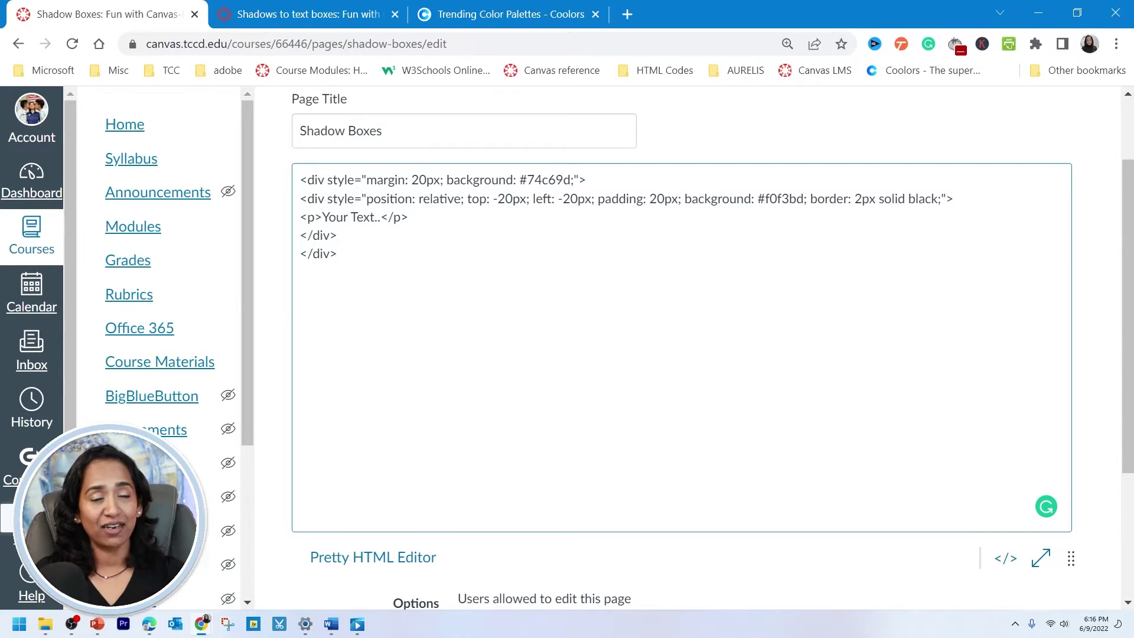
{"action": "key", "text": "ctrl+plus"}
{"action": "key", "text": "ctrl+plus"}
{"action": "key", "text": "ctrl+plus"}
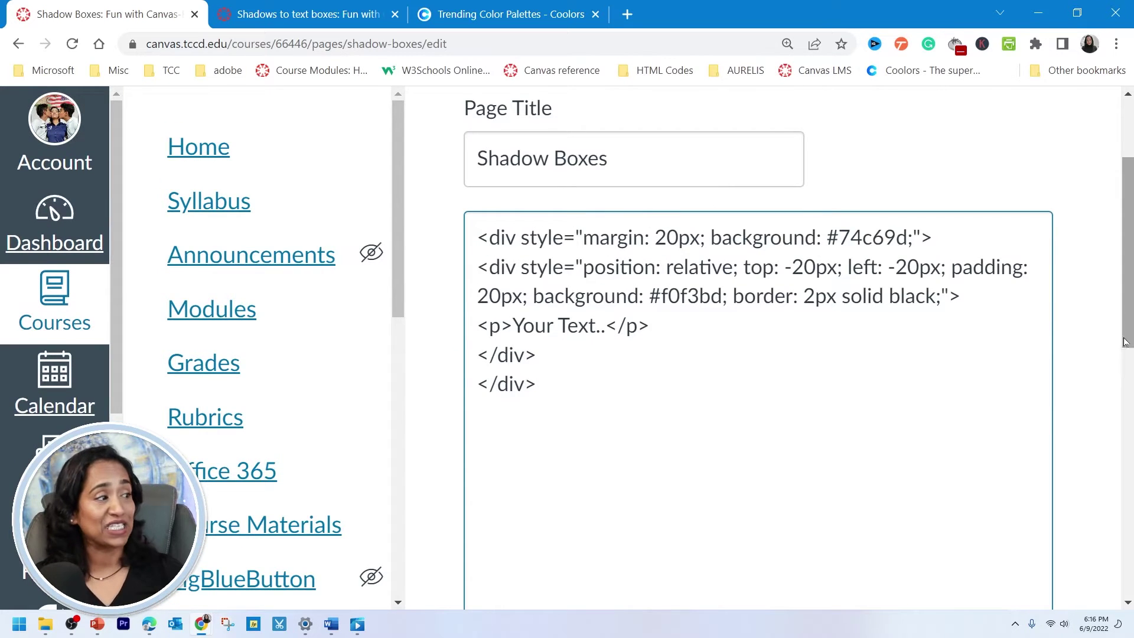
{"action": "scroll", "coordinate": [1125, 341], "scroll_direction": "down", "scroll_amount": 1}
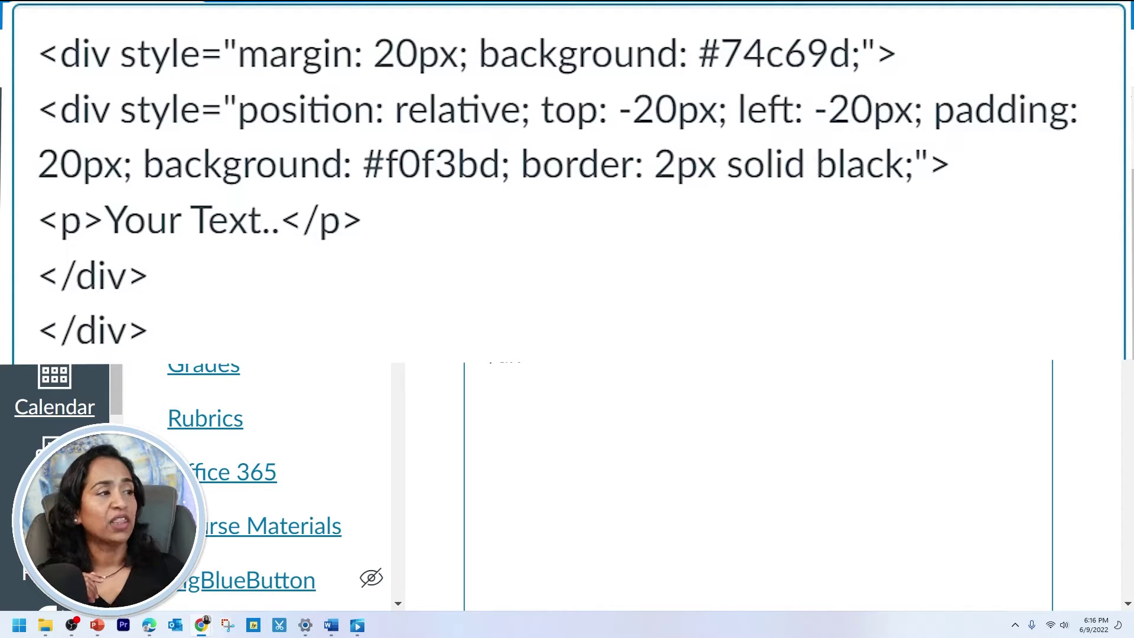
Examine the outer and inner div code, highlighting the outer div's margin and background declarations.
{"action": "left_click_drag", "start_coordinate": [898, 54], "coordinate": [38, 54]}
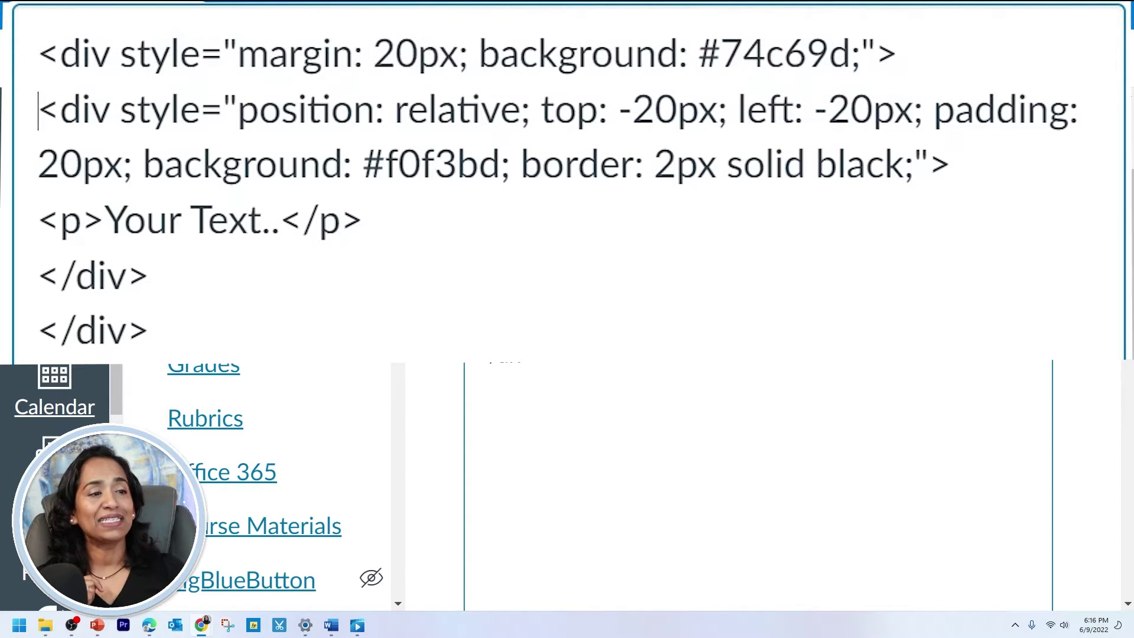
{"action": "left_click_drag", "start_coordinate": [38, 111], "coordinate": [148, 332]}
{"action": "left_click", "coordinate": [150, 331]}
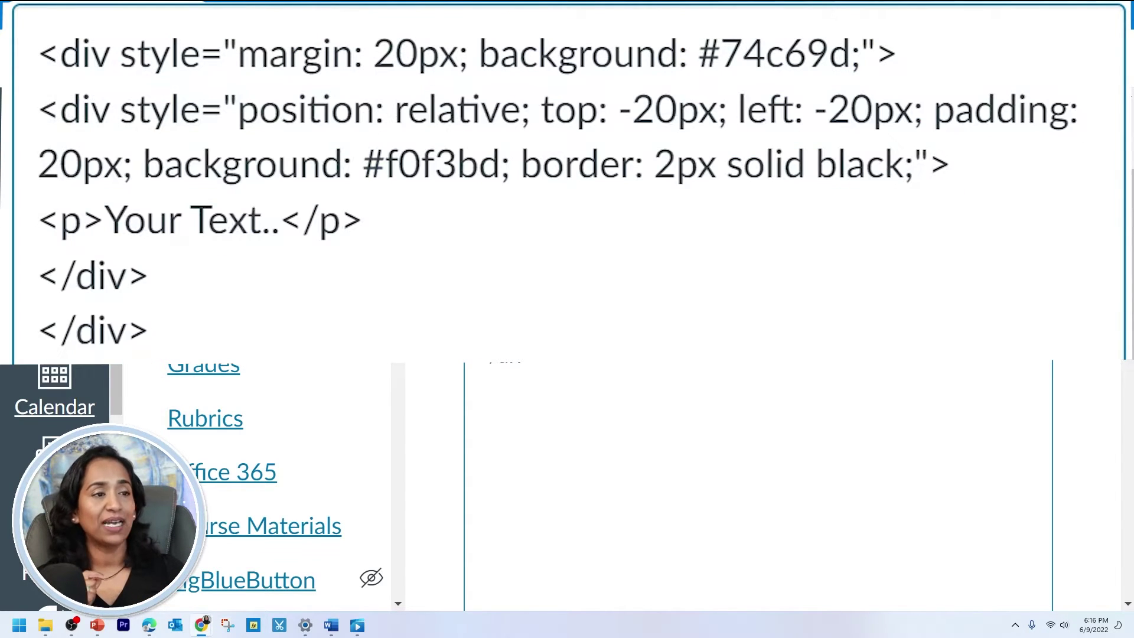
{"action": "left_click_drag", "start_coordinate": [38, 54], "coordinate": [874, 55]}
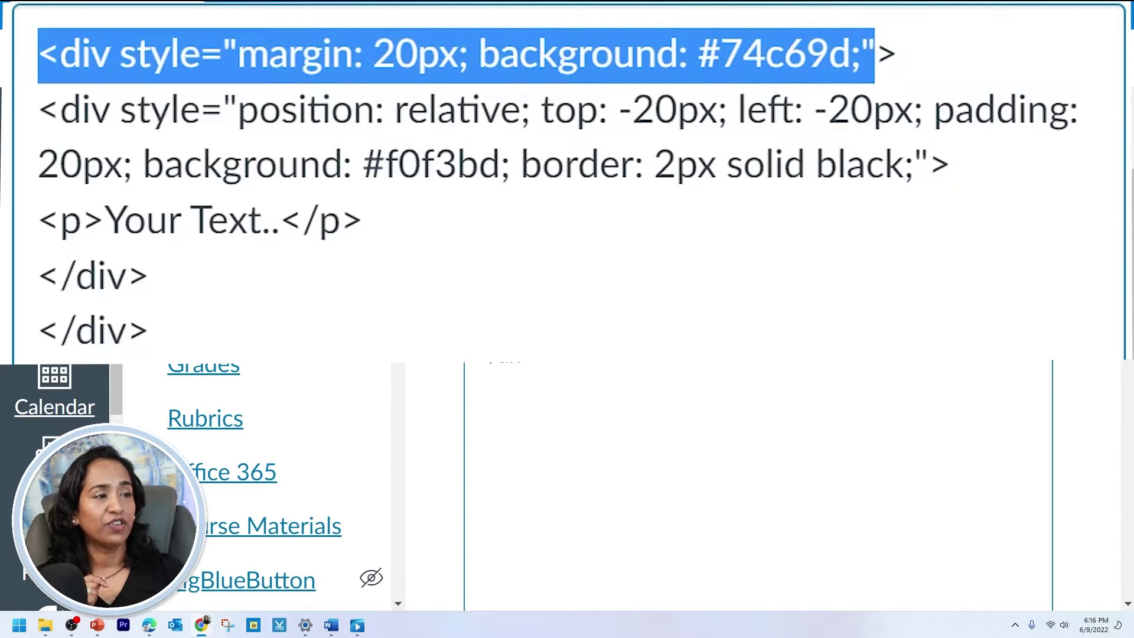
{"action": "left_click", "coordinate": [152, 55]}
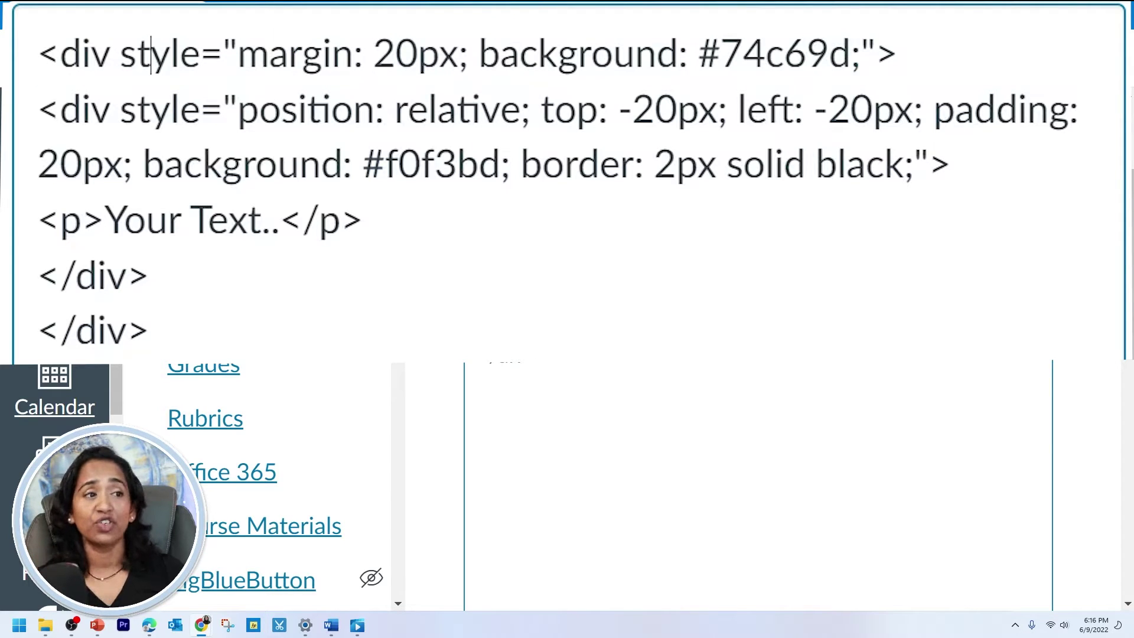
{"action": "left_click_drag", "start_coordinate": [120, 54], "coordinate": [459, 55]}
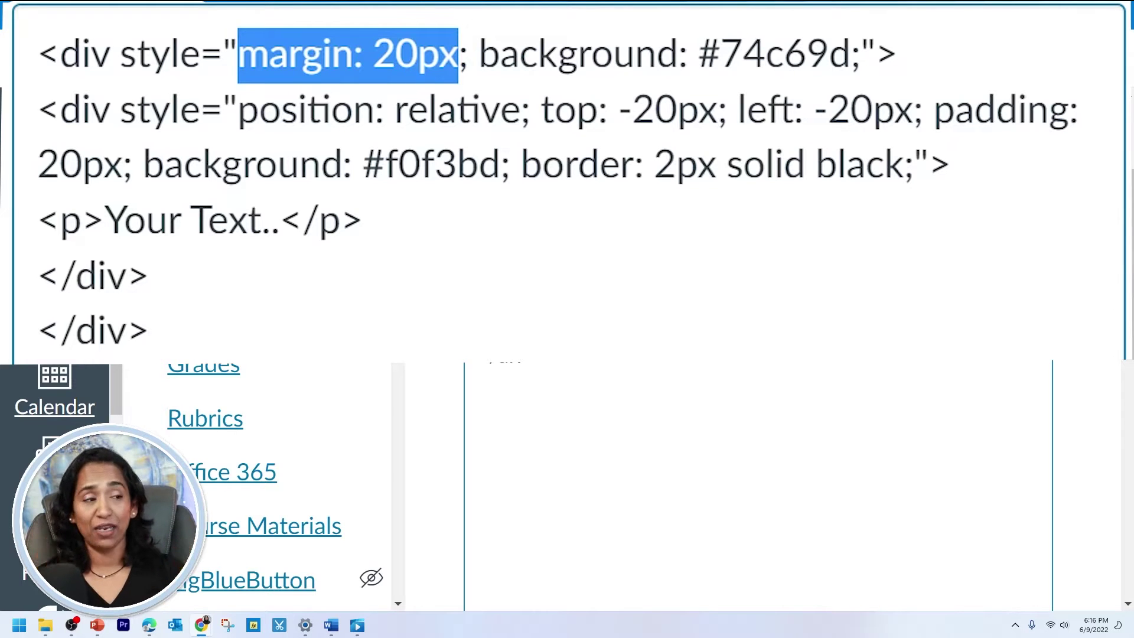
{"action": "left_click", "coordinate": [520, 54]}
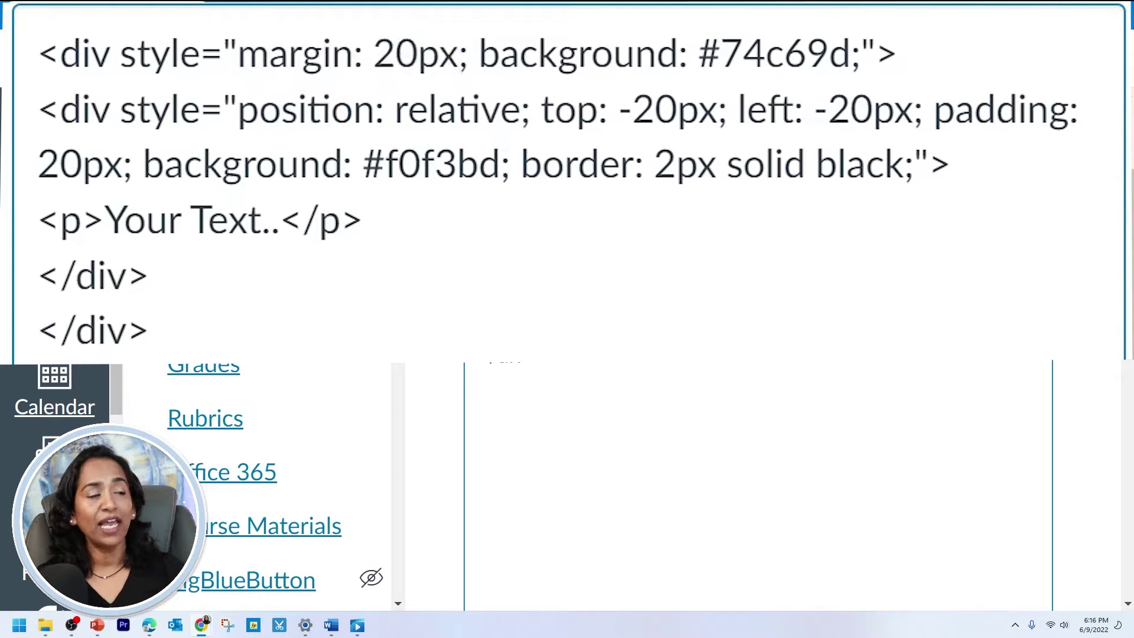
{"action": "left_click_drag", "start_coordinate": [470, 54], "coordinate": [860, 54]}
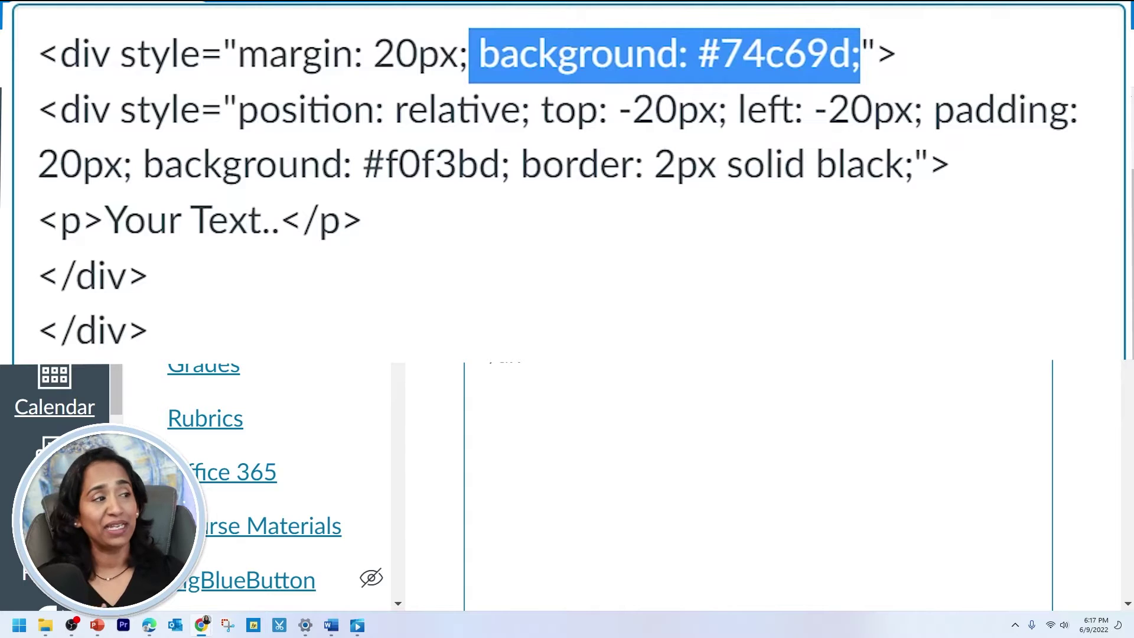
{"action": "left_click", "coordinate": [150, 332]}
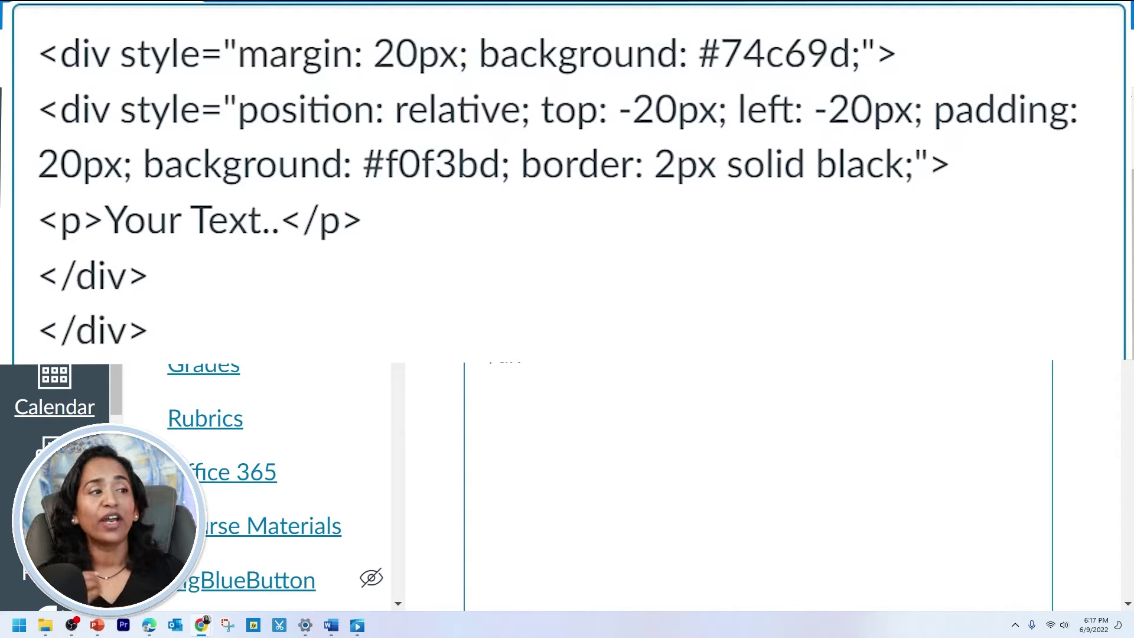
Switch to the rendered view and inspect the box's spacing around the "Your Text.." placeholder.
{"action": "scroll", "coordinate": [929, 409], "scroll_direction": "down", "scroll_amount": 5}
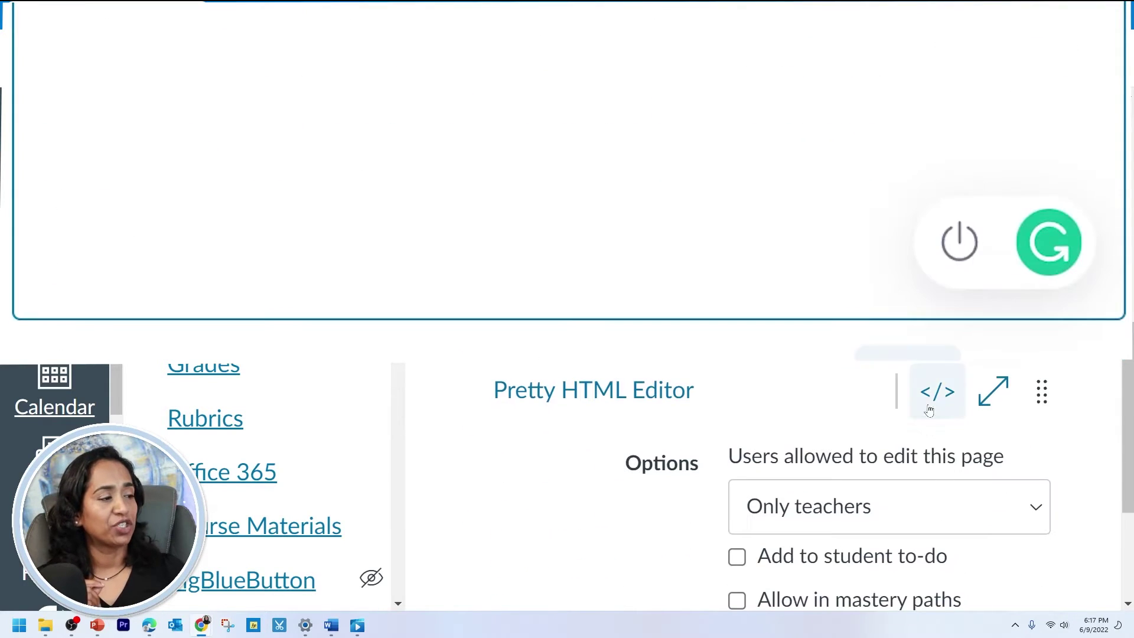
{"action": "left_click", "coordinate": [936, 391]}
{"action": "scroll", "coordinate": [452, 303], "scroll_direction": "up", "scroll_amount": 5}
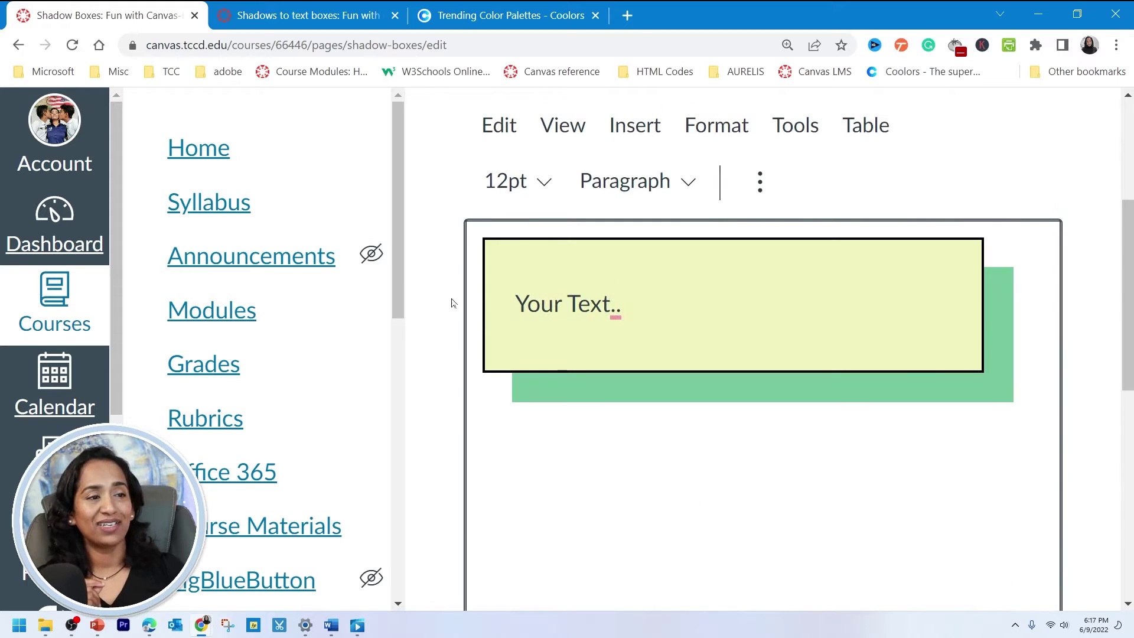
{"action": "left_click", "coordinate": [515, 305]}
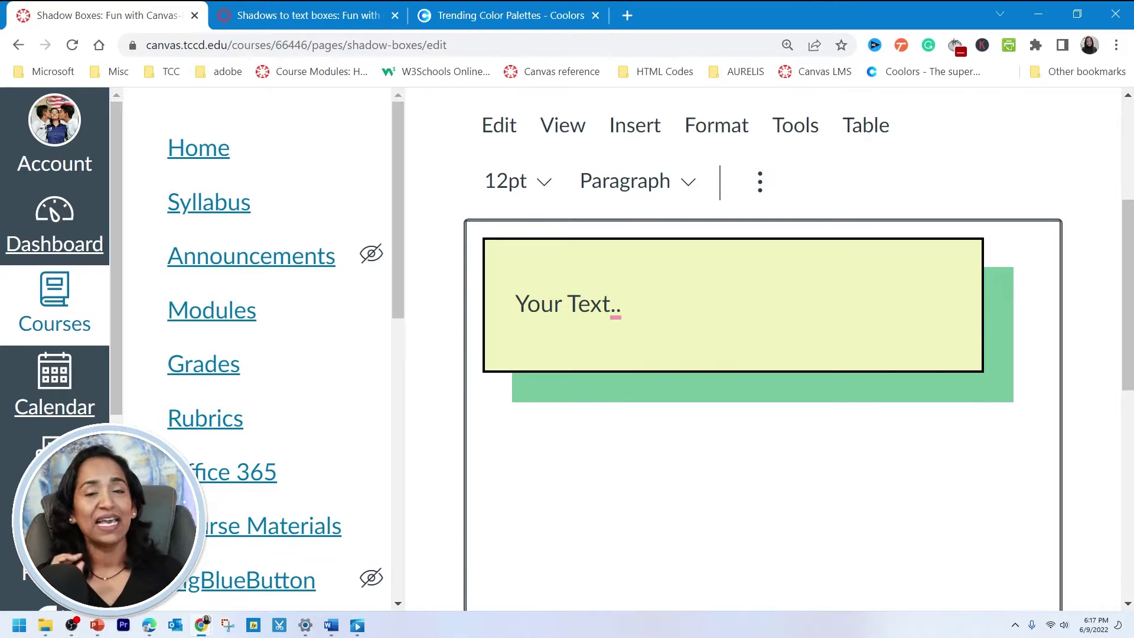
Copy and delete "margin: 20px;" from the outer div's style in the HTML source, and preview the box.
{"action": "scroll", "coordinate": [762, 414], "scroll_direction": "down", "scroll_amount": 3}
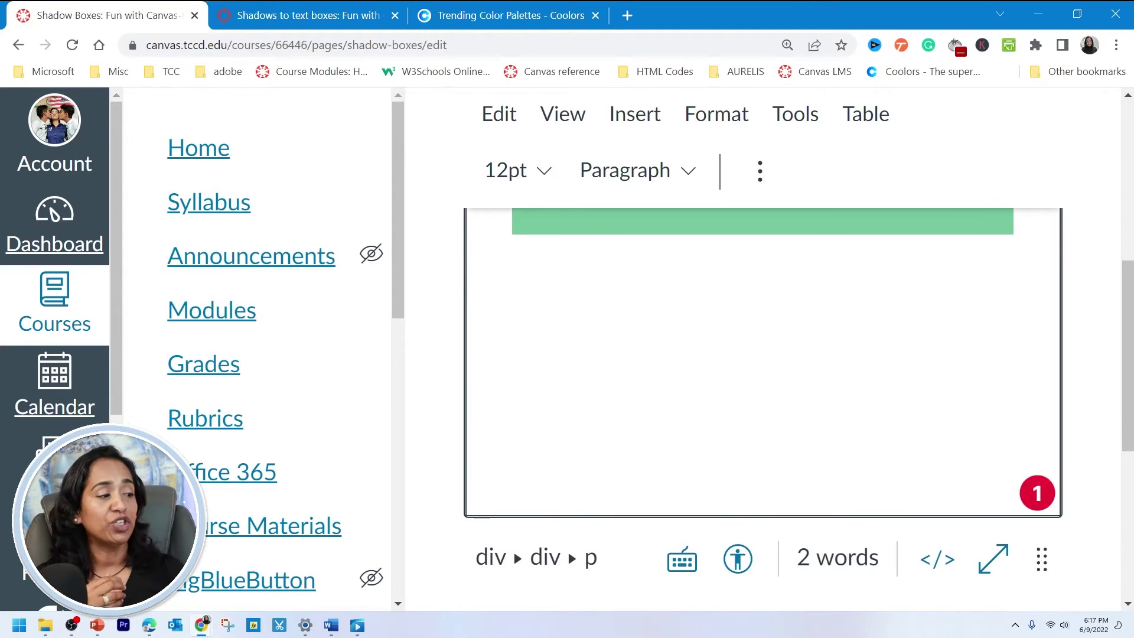
{"action": "left_click", "coordinate": [937, 559]}
{"action": "scroll", "coordinate": [756, 354], "scroll_direction": "up", "scroll_amount": 3}
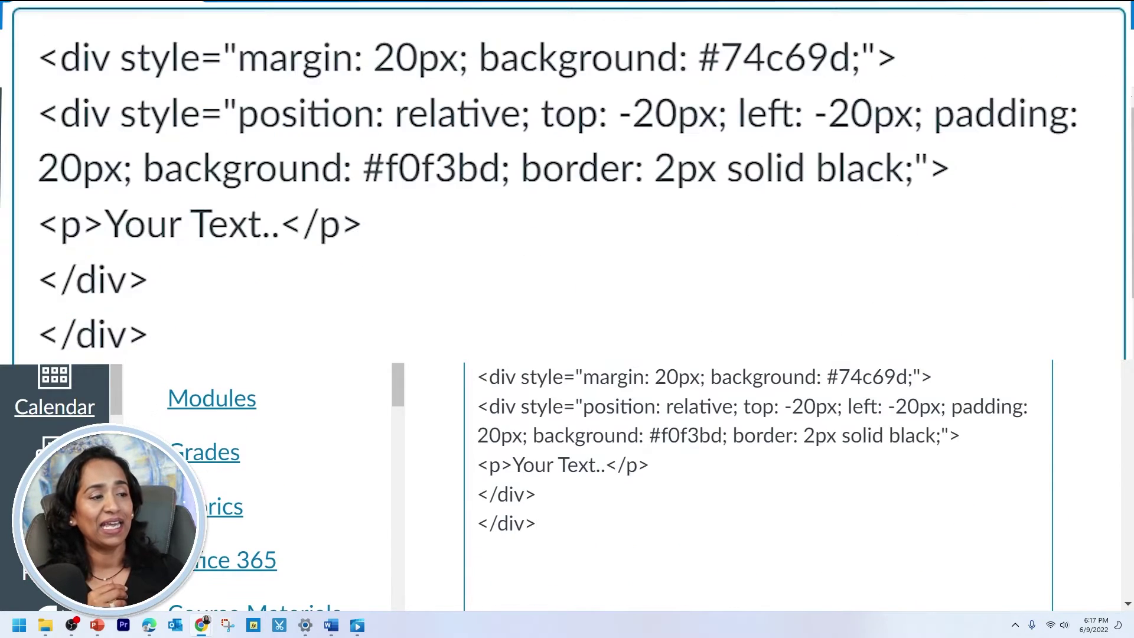
{"action": "left_click_drag", "start_coordinate": [704, 376], "coordinate": [583, 377]}
{"action": "key", "text": "ctrl+c"}
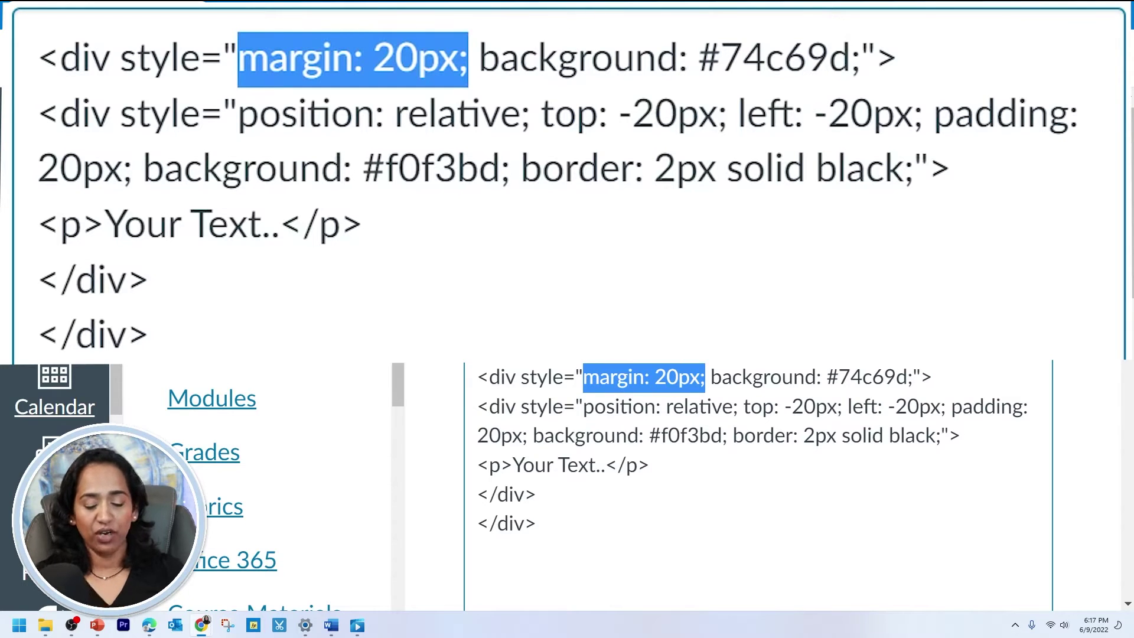
{"action": "key", "text": "BackSpace"}
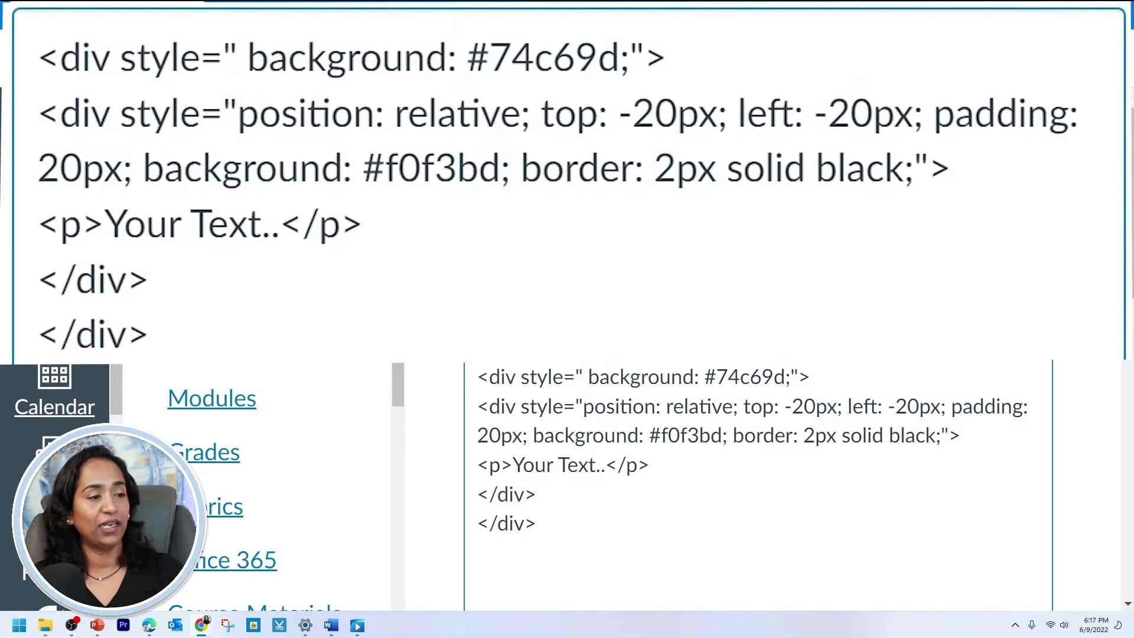
{"action": "scroll", "coordinate": [756, 473], "scroll_direction": "down", "scroll_amount": 5}
{"action": "scroll", "coordinate": [756, 473], "scroll_direction": "down", "scroll_amount": 2}
{"action": "left_click", "coordinate": [941, 559]}
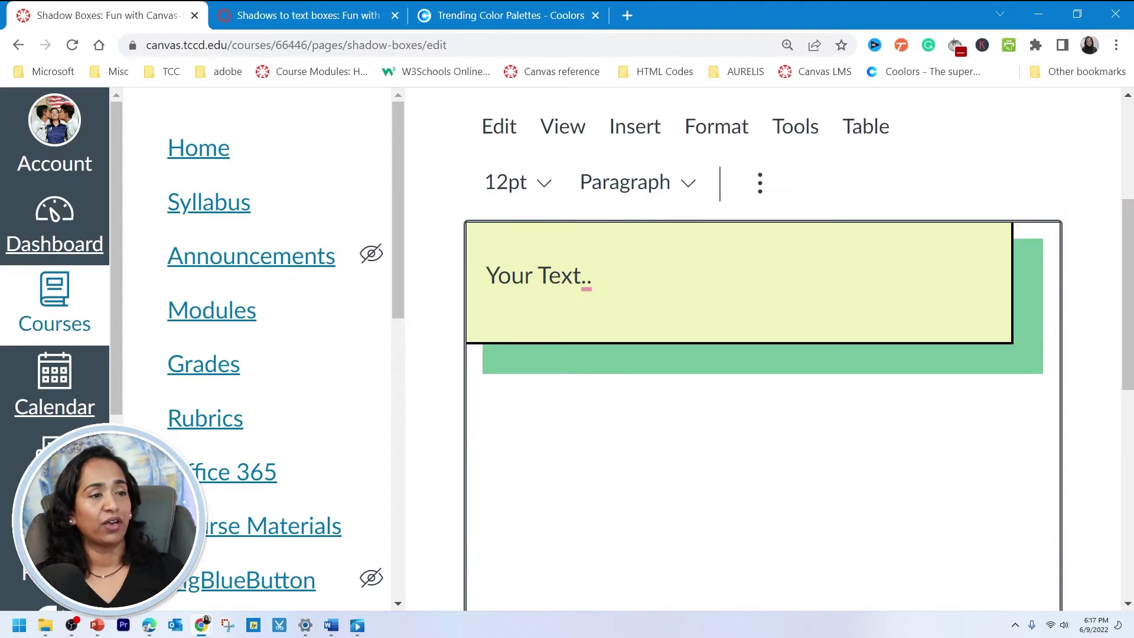
{"action": "scroll", "coordinate": [940, 560], "scroll_direction": "up", "scroll_amount": 3}
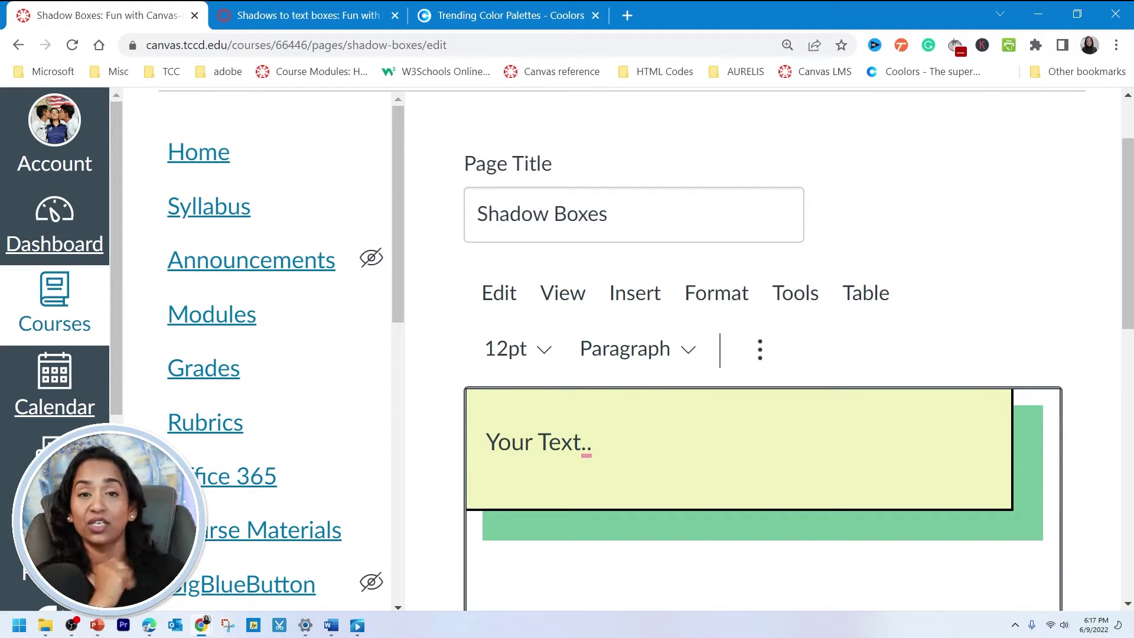
Paste "margin: 20px;" back before the background declaration in the outer div's style.
{"action": "scroll", "coordinate": [1051, 584], "scroll_direction": "down", "scroll_amount": 5}
{"action": "left_click", "coordinate": [937, 475]}
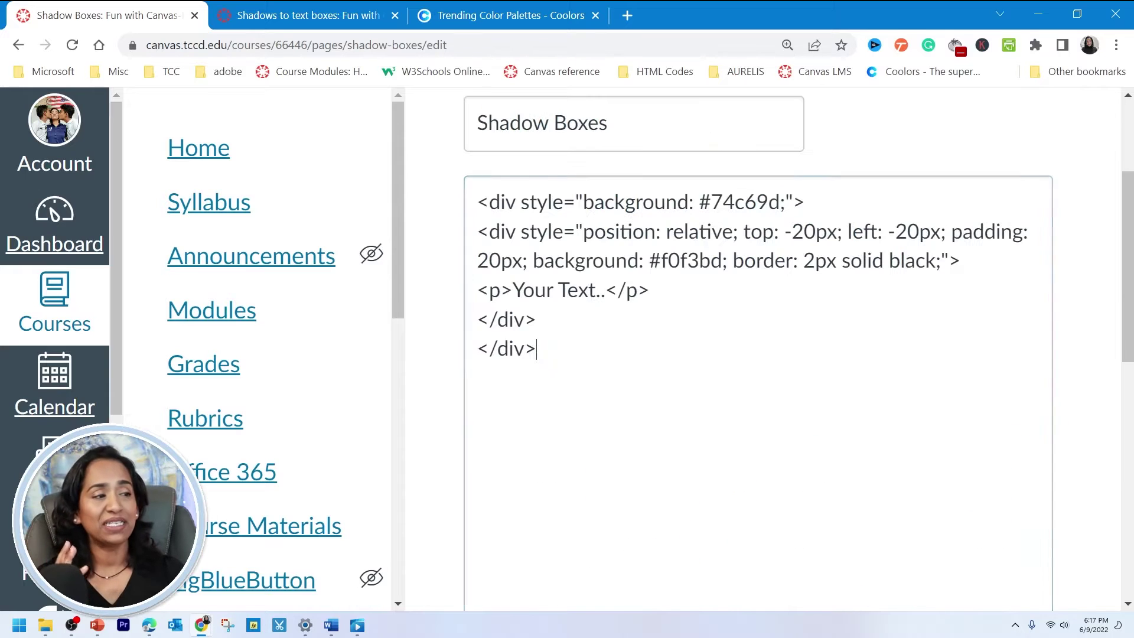
{"action": "left_click", "coordinate": [582, 202]}
{"action": "key", "text": "super+plus"}
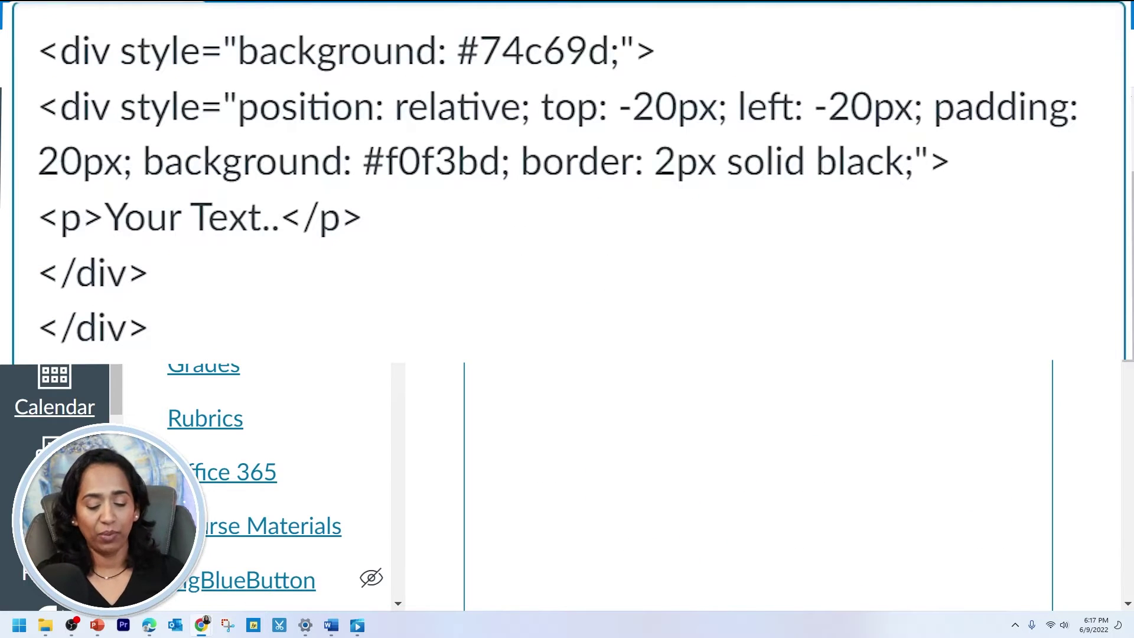
{"action": "key", "text": "ctrl+v"}
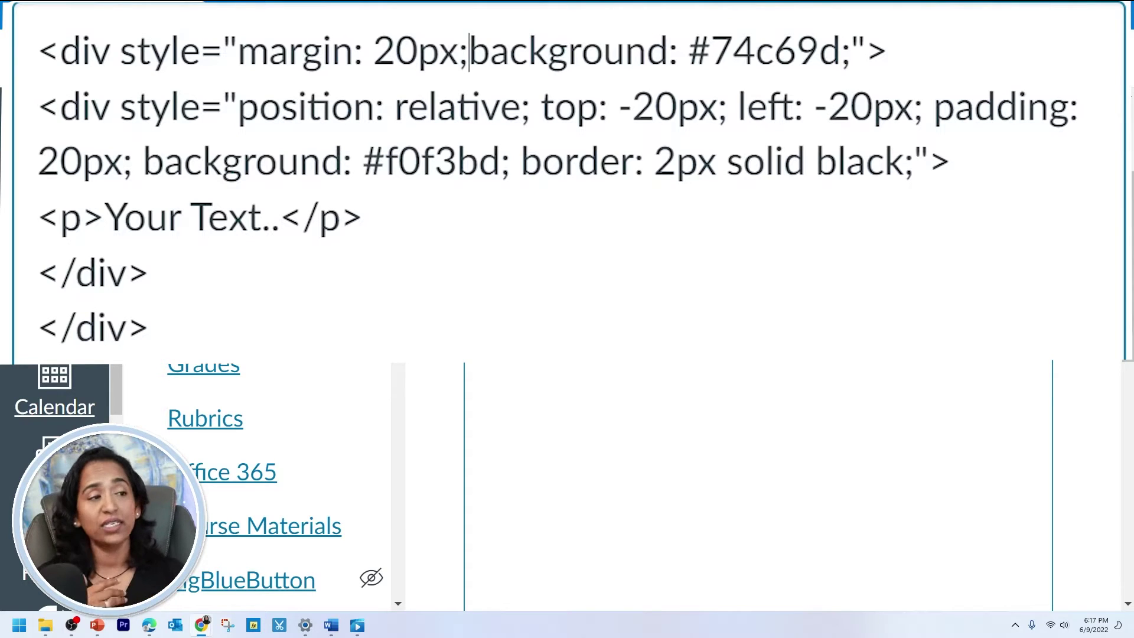
Extend the outer div's margin to 20px 30px 45px 1px and preview the rendered box.
{"action": "key", "text": "Left"}
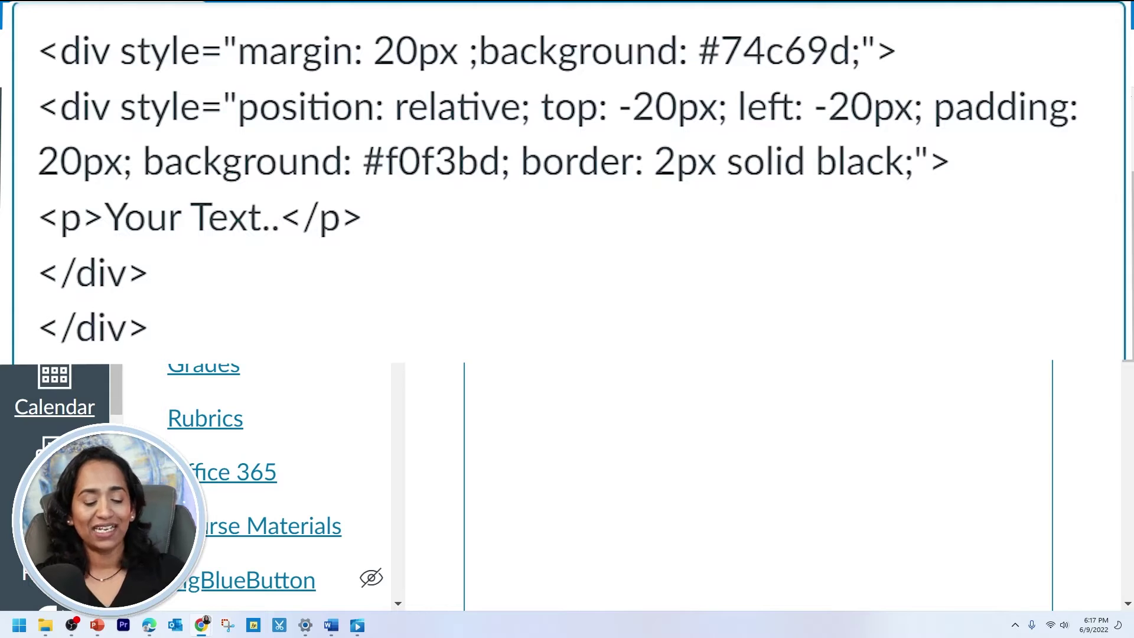
{"action": "type", "text": "30"}
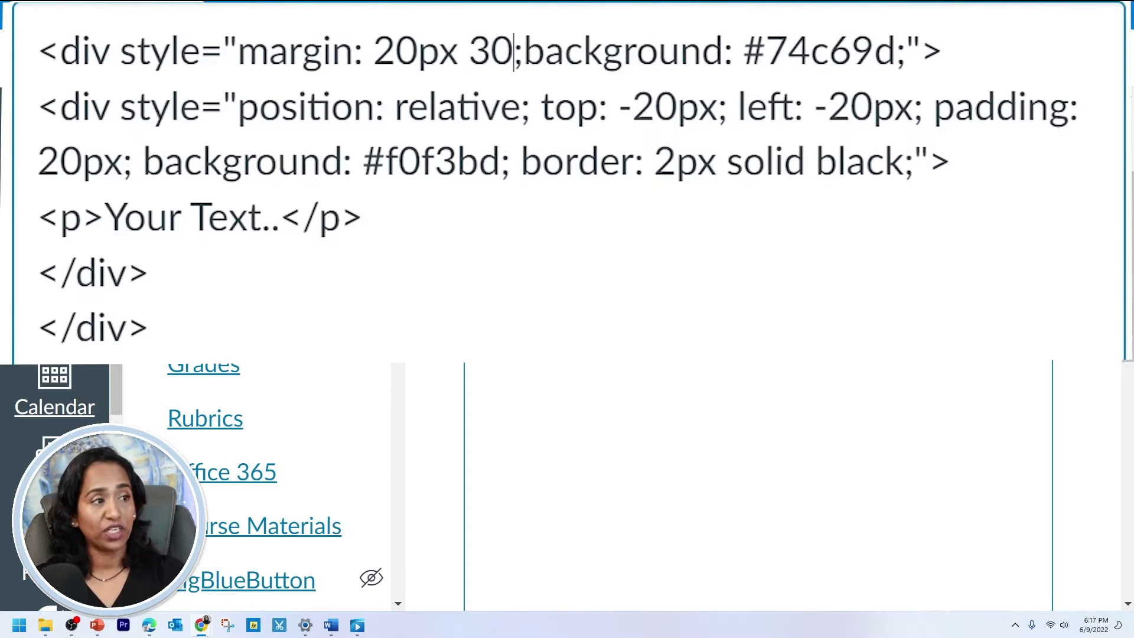
{"action": "type", "text": "px "}
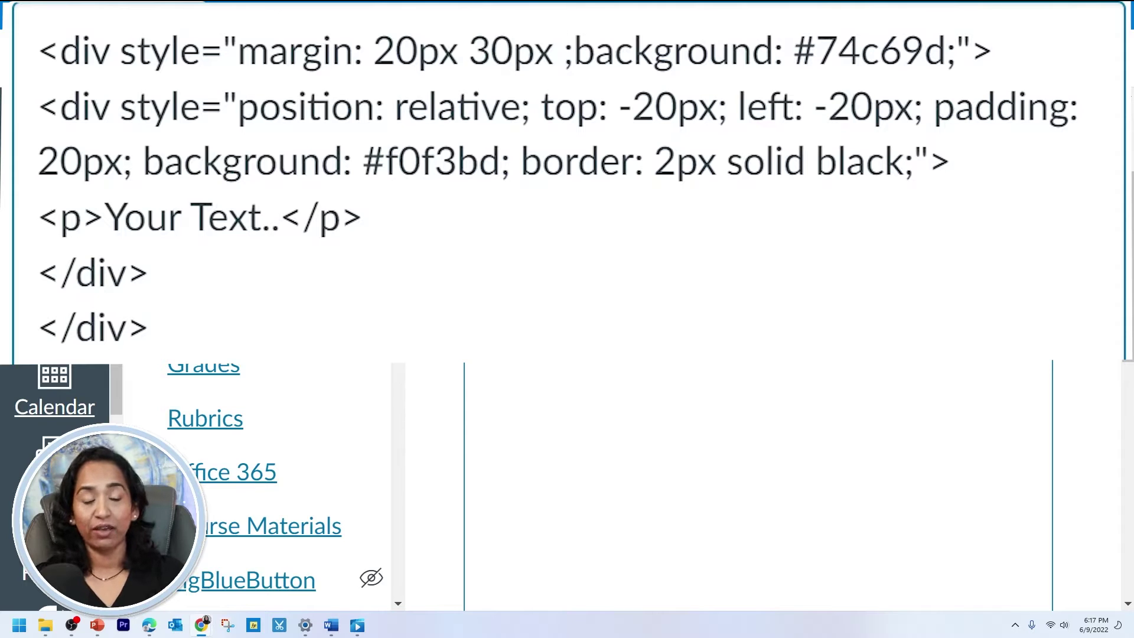
{"action": "type", "text": "5"}
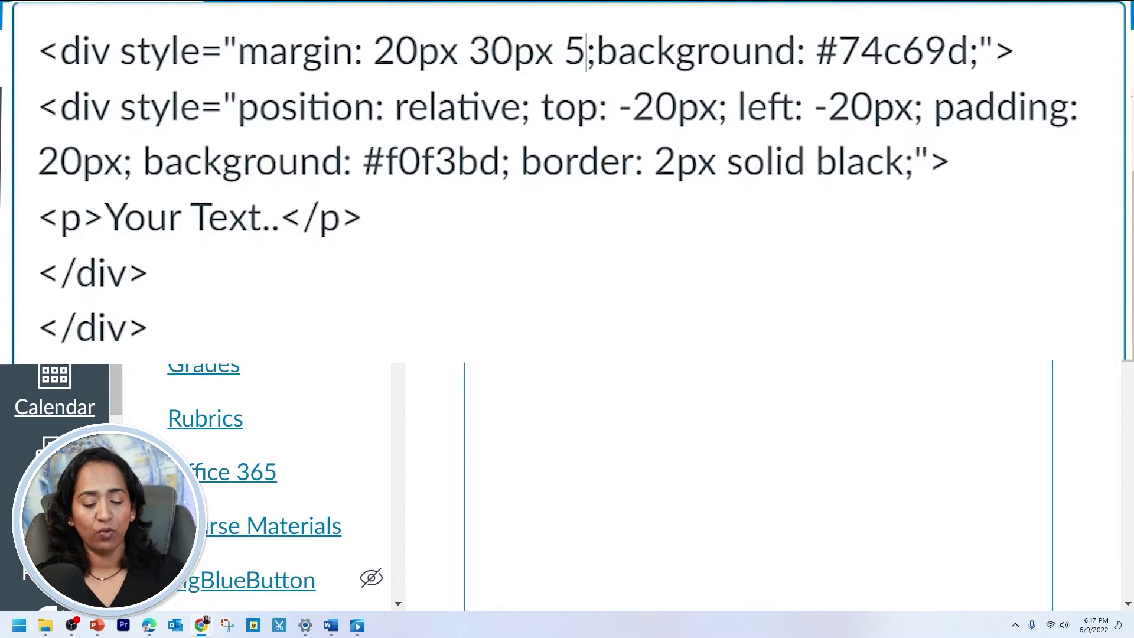
{"action": "key", "text": "BackSpace"}
{"action": "type", "text": "45"}
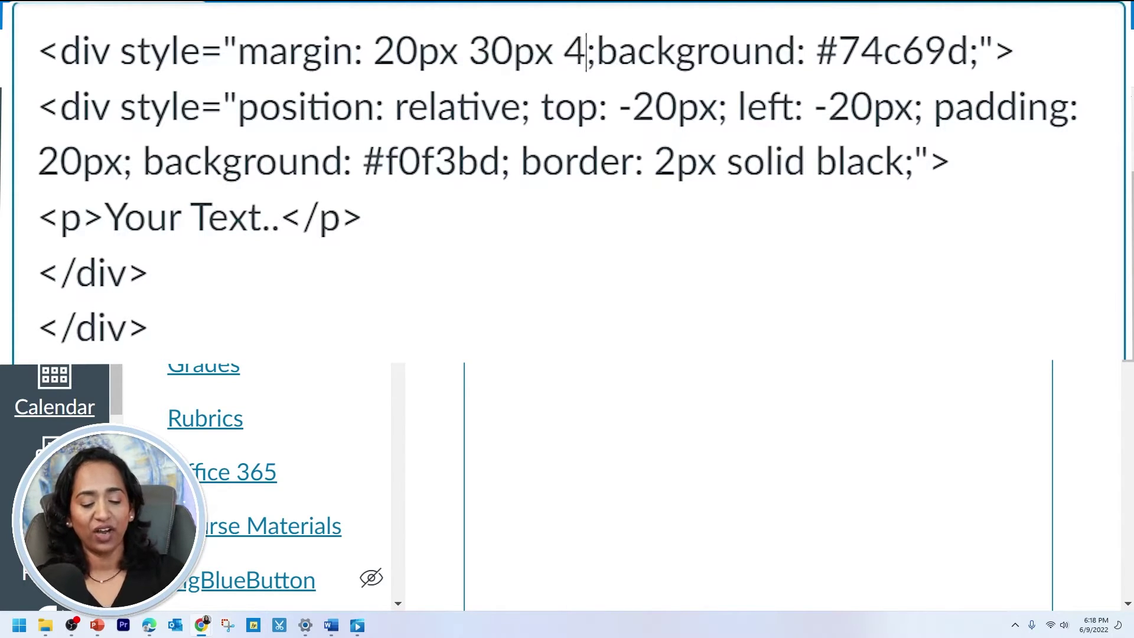
{"action": "type", "text": "px "}
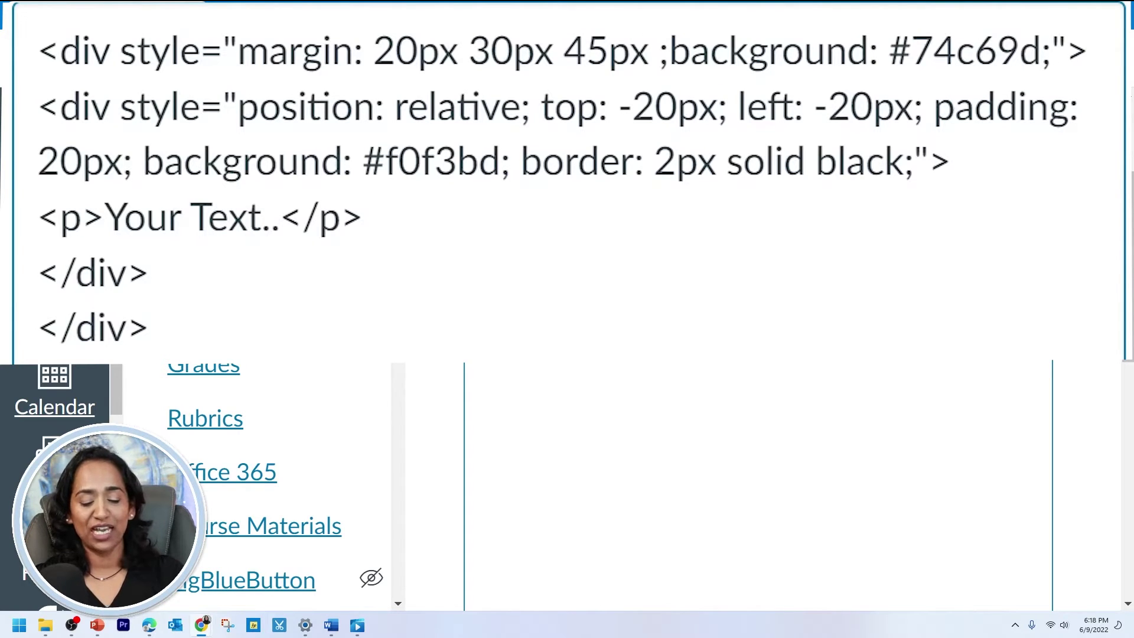
{"action": "type", "text": "1px"}
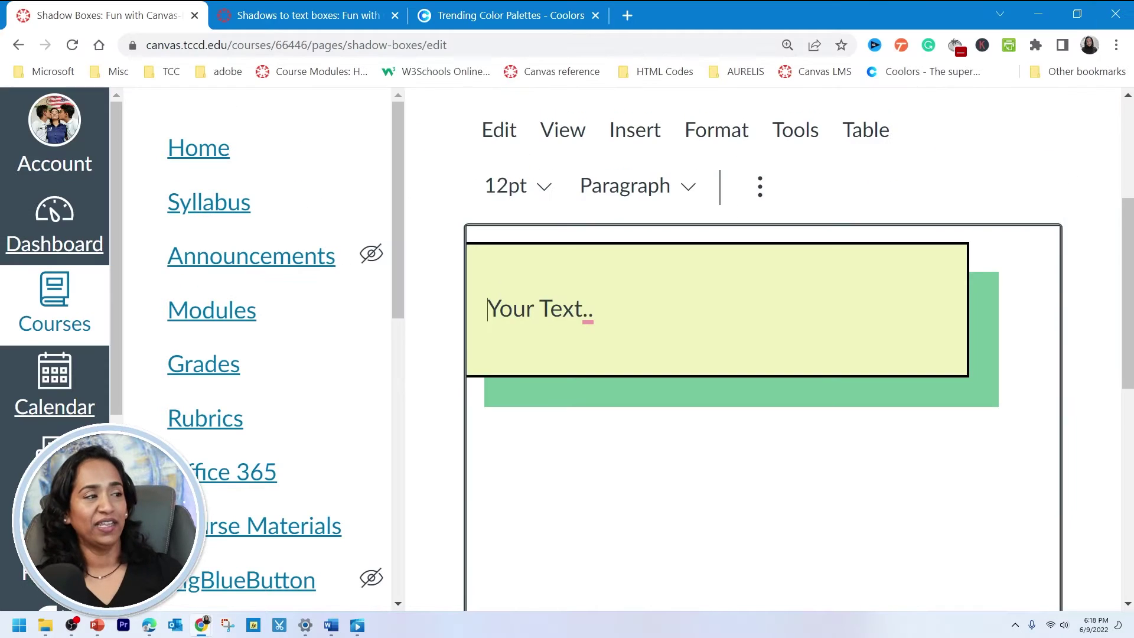
{"action": "scroll", "coordinate": [763, 349], "scroll_direction": "up", "scroll_amount": 1}
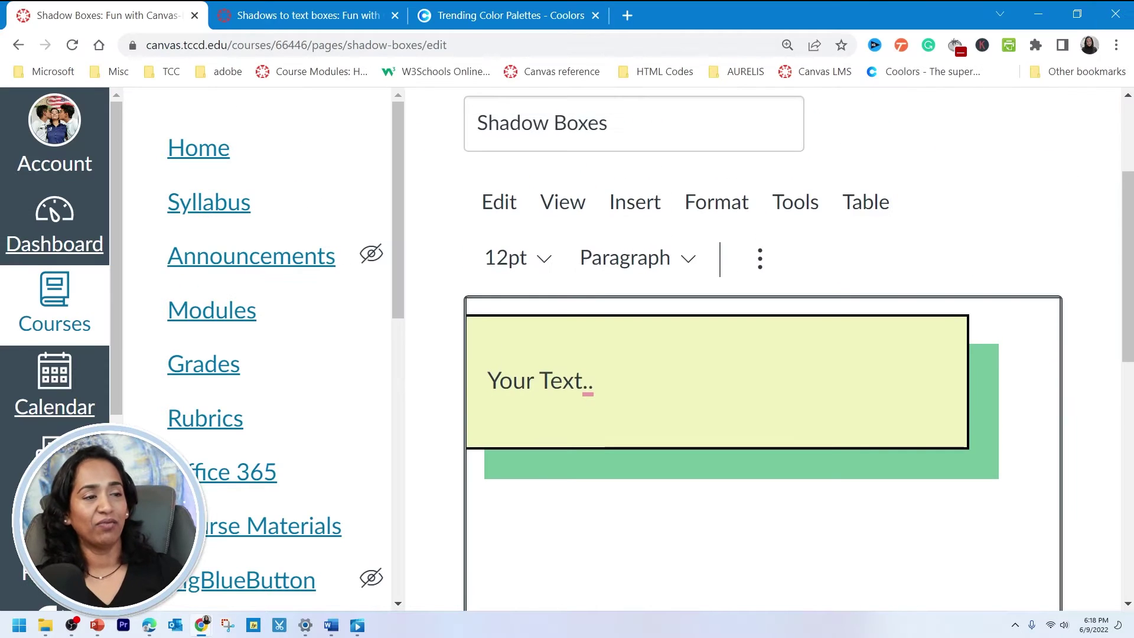
Return to the HTML source and highlight the individual margin values in the outer div's style one by one.
{"action": "scroll", "coordinate": [939, 484], "scroll_direction": "down", "scroll_amount": 5}
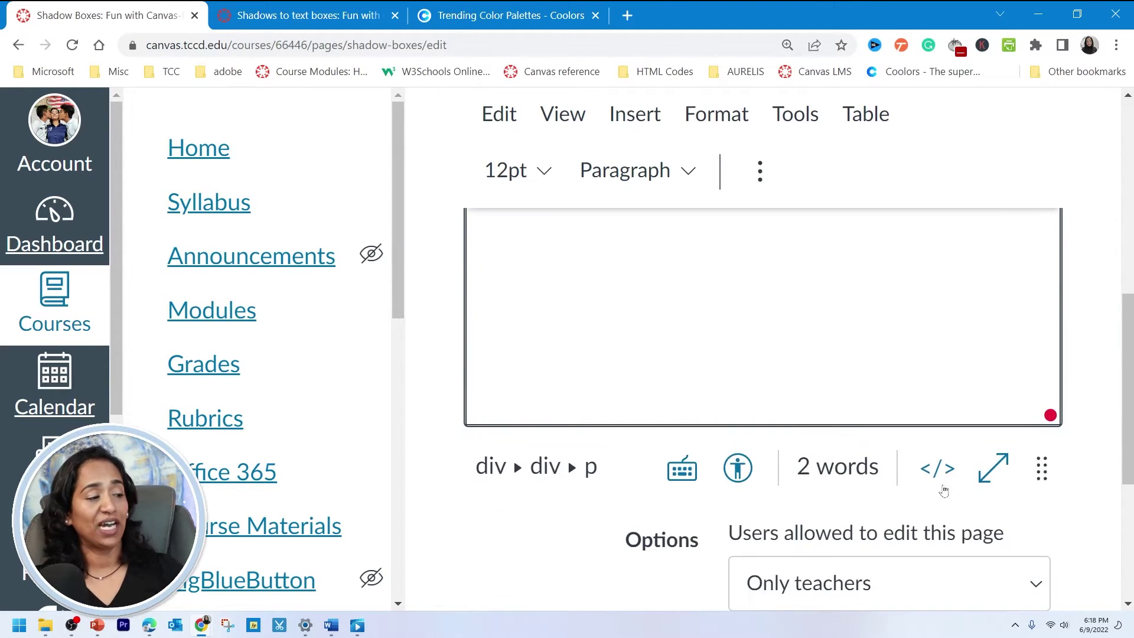
{"action": "left_click", "coordinate": [938, 468]}
{"action": "left_click_drag", "start_coordinate": [699, 173], "coordinate": [645, 173]}
{"action": "left_click_drag", "start_coordinate": [355, 60], "coordinate": [374, 61]}
{"action": "left_click_drag", "start_coordinate": [553, 60], "coordinate": [469, 60]}
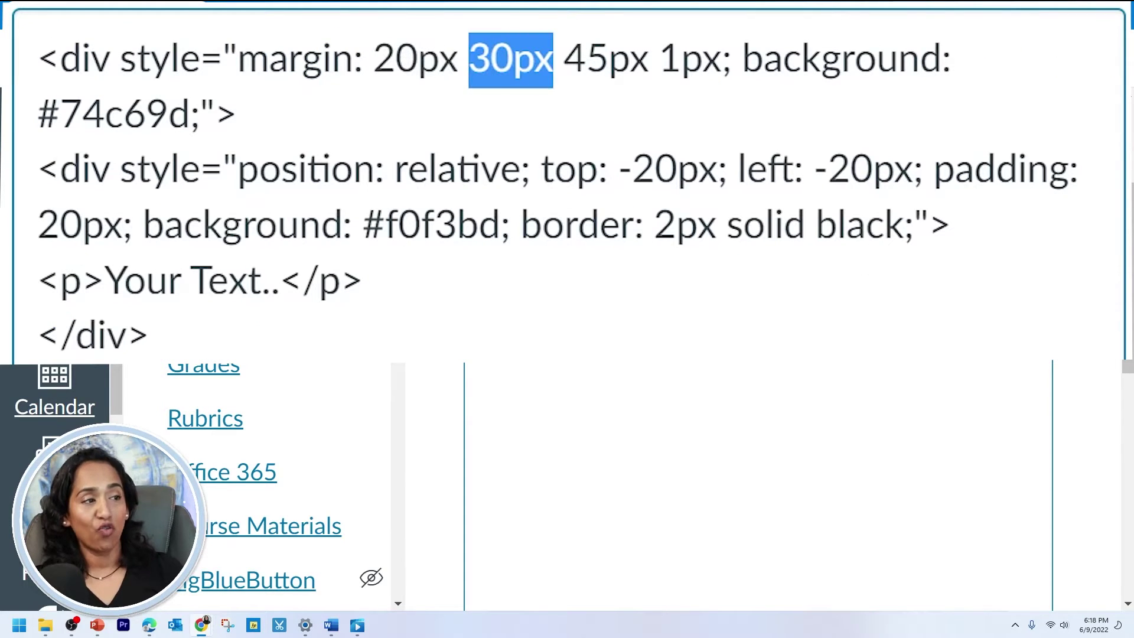
{"action": "left_click_drag", "start_coordinate": [657, 59], "coordinate": [564, 59]}
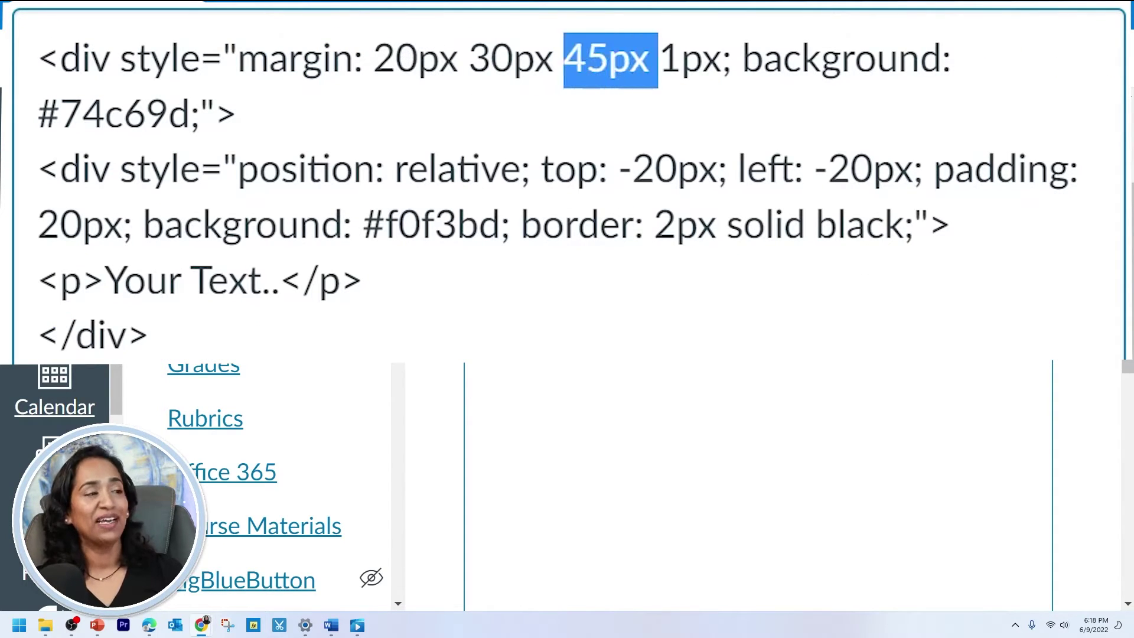
{"action": "left_click_drag", "start_coordinate": [721, 60], "coordinate": [650, 61]}
Change the fourth margin value in the outer div's style to 40px and preview the rendered box.
{"action": "left_click", "coordinate": [682, 60]}
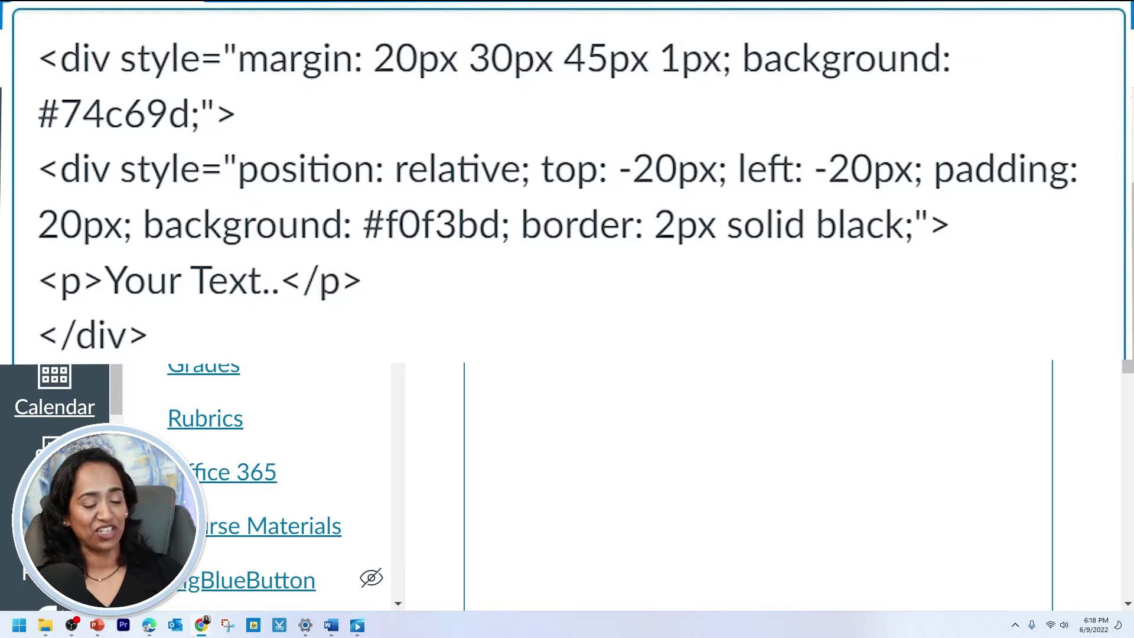
{"action": "key", "text": "BackSpace"}
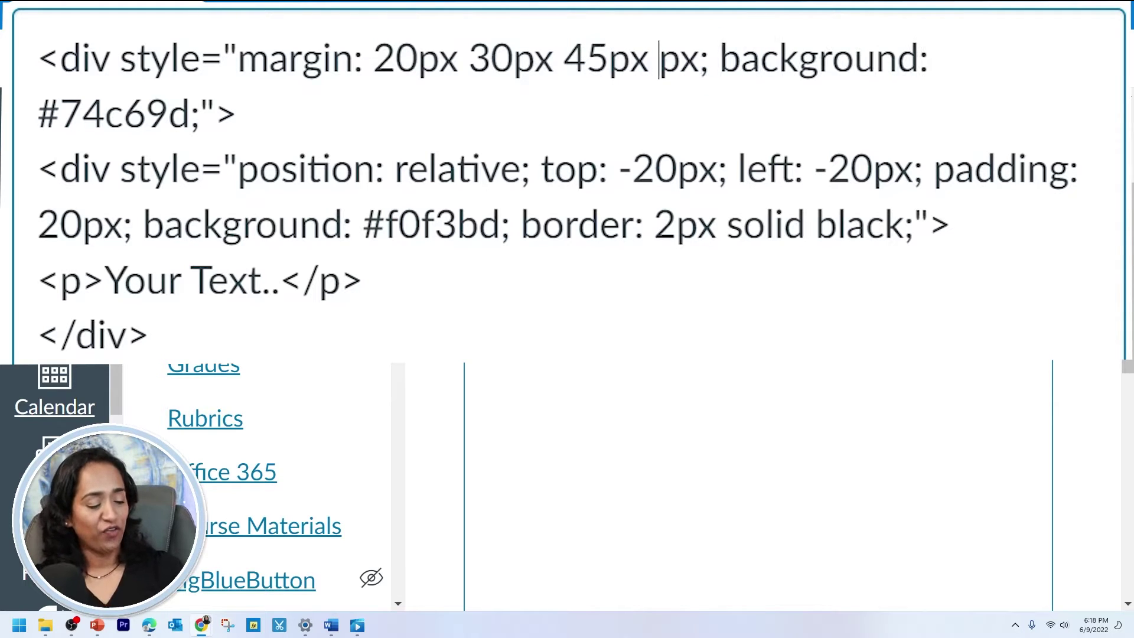
{"action": "type", "text": "40"}
{"action": "scroll", "coordinate": [938, 454], "scroll_direction": "down", "scroll_amount": 5}
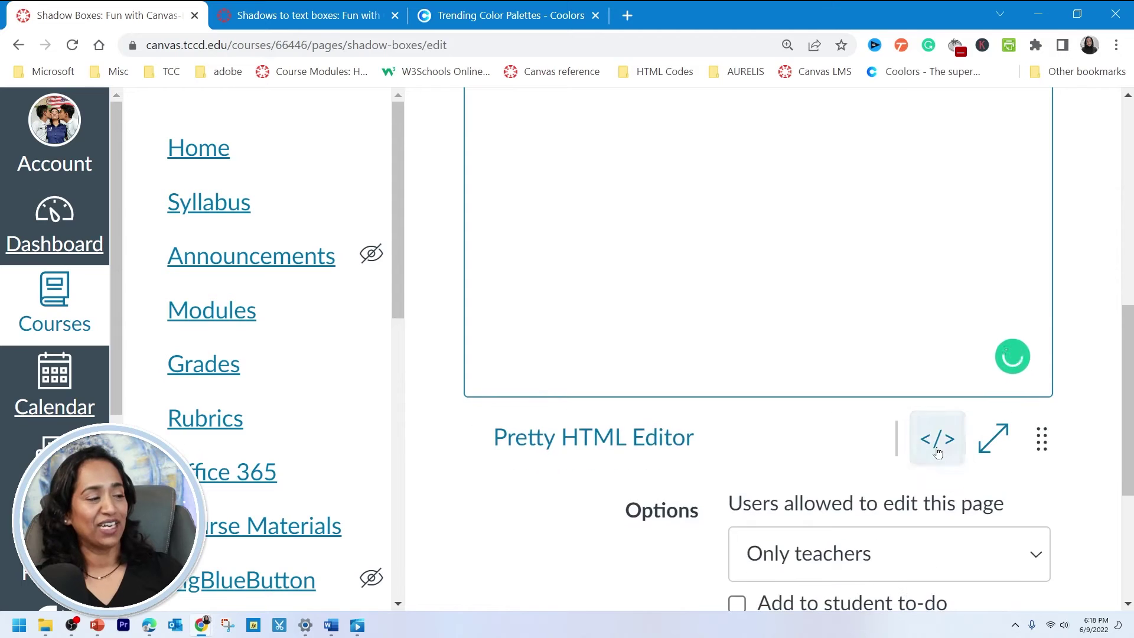
{"action": "left_click", "coordinate": [938, 453]}
{"action": "scroll", "coordinate": [938, 453], "scroll_direction": "up", "scroll_amount": 5}
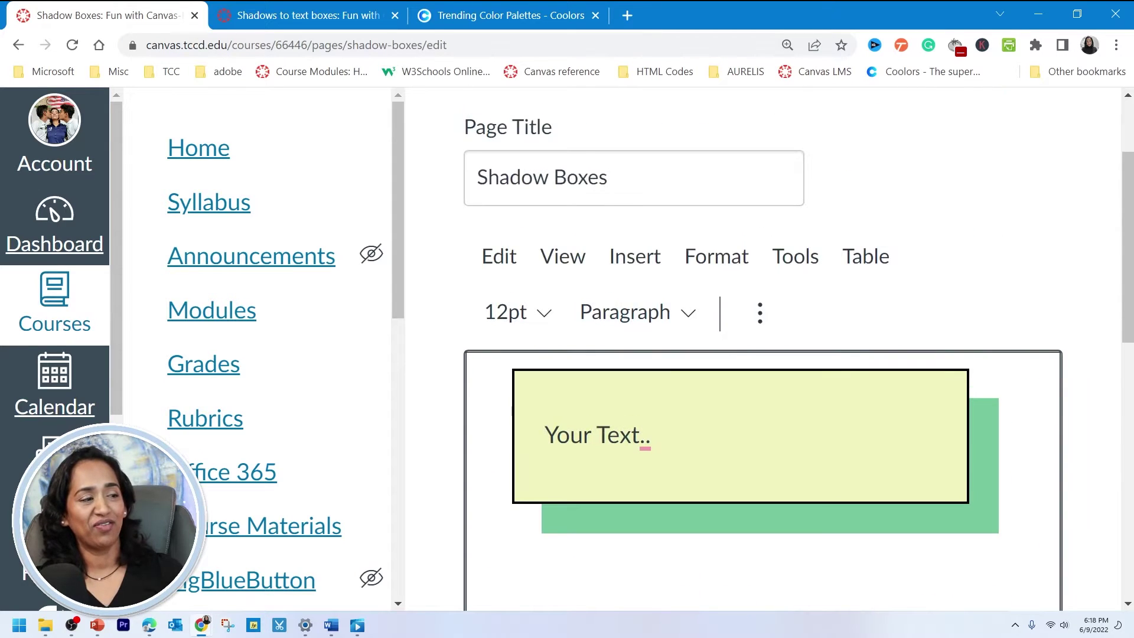
Remove the last three margin values from the outer div's style in the HTML source, leaving "margin: 20px;".
{"action": "scroll", "coordinate": [934, 435], "scroll_direction": "down", "scroll_amount": 5}
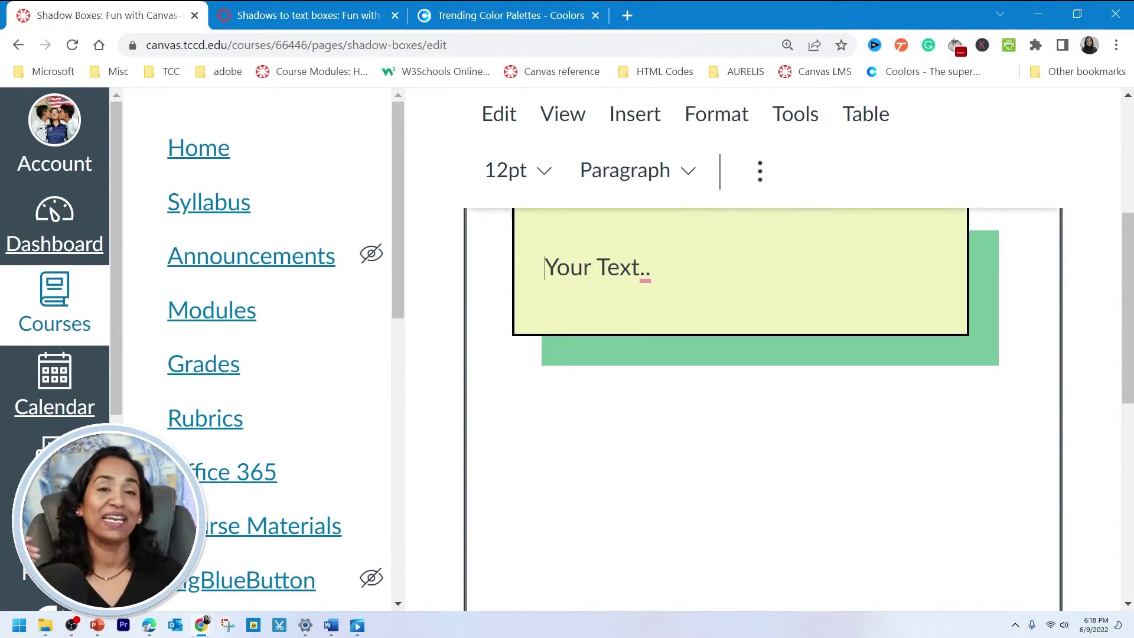
{"action": "left_click", "coordinate": [934, 435]}
{"action": "scroll", "coordinate": [934, 435], "scroll_direction": "up", "scroll_amount": 5}
{"action": "scroll", "coordinate": [934, 435], "scroll_direction": "up", "scroll_amount": 1}
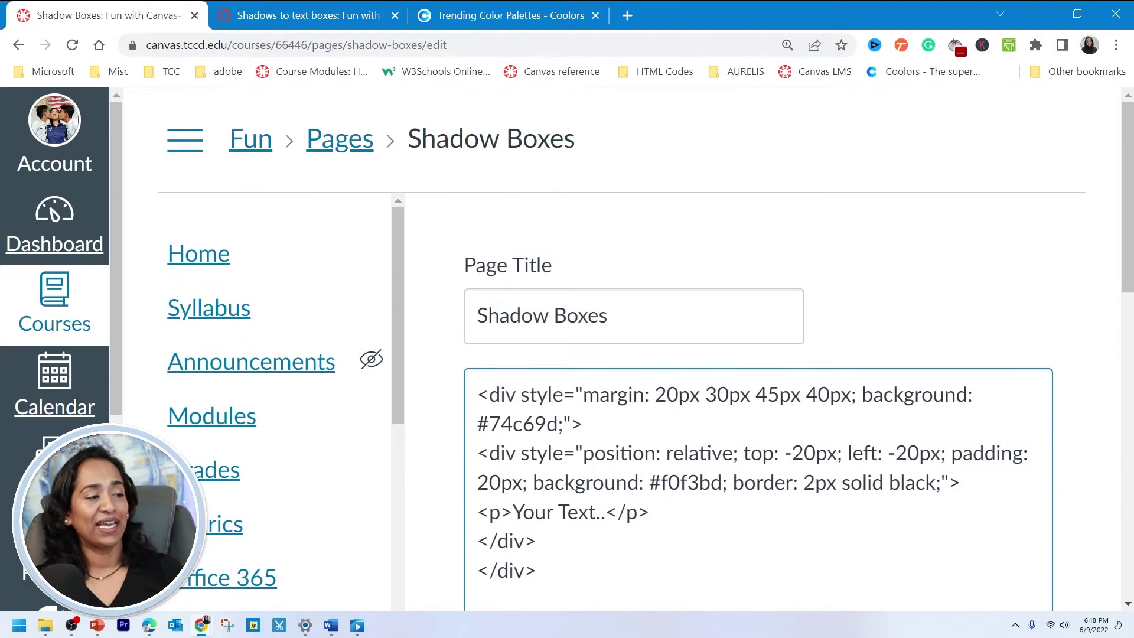
{"action": "left_click_drag", "start_coordinate": [852, 396], "coordinate": [706, 395]}
{"action": "key", "text": "BackSpace"}
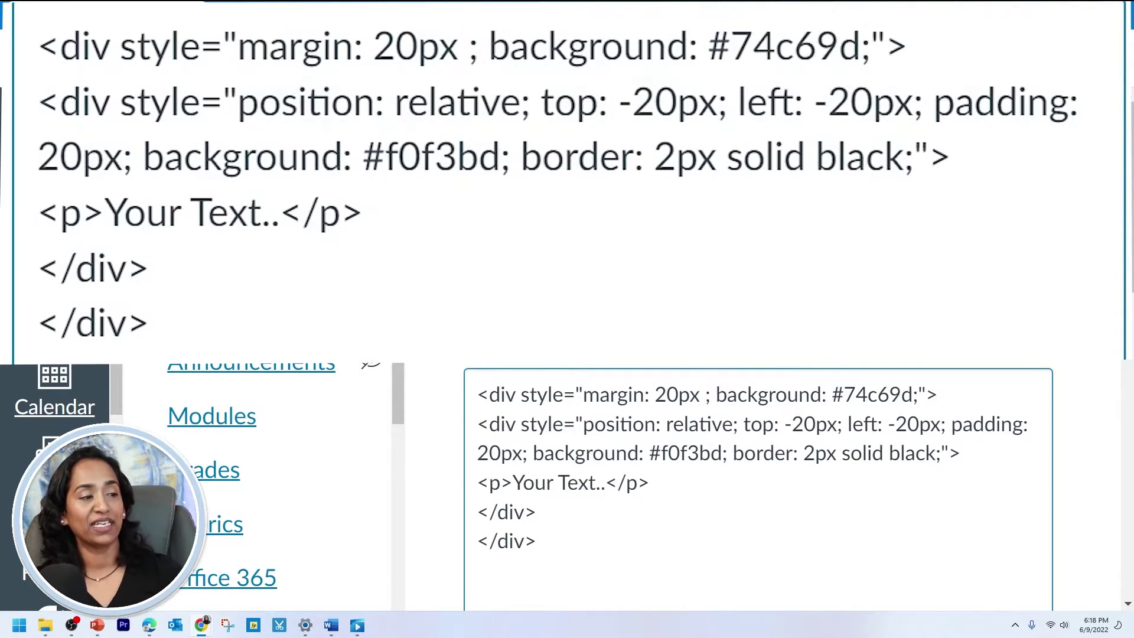
{"action": "key", "text": "BackSpace"}
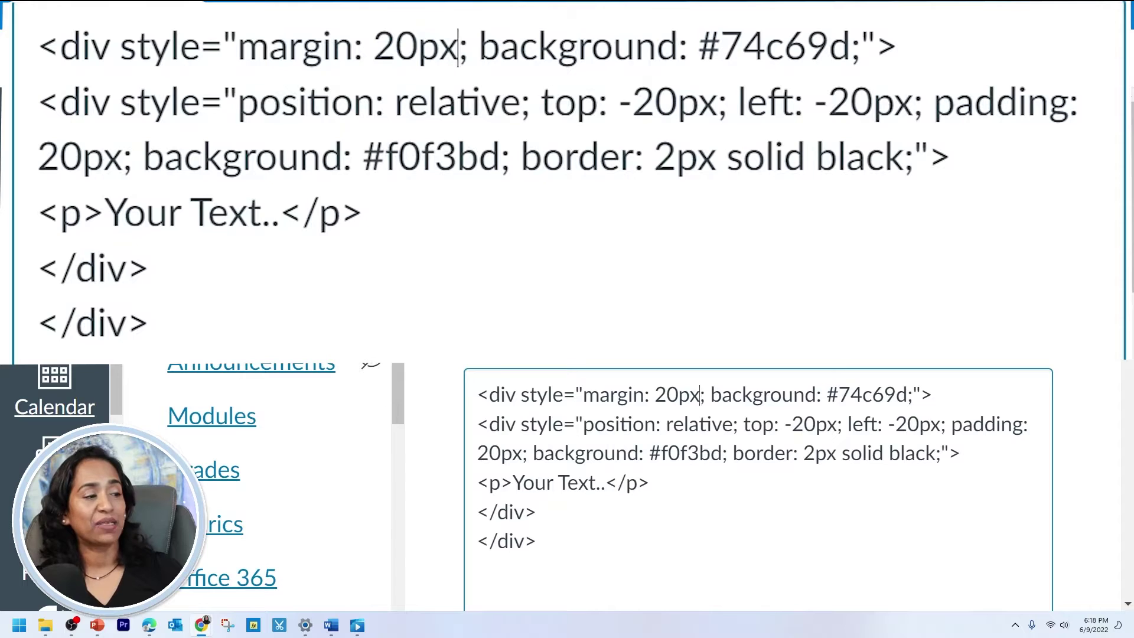
Select the outer div's background colour code, switch to Coolors, and pick swatch 76C893 from the green-to-blue trending palette.
{"action": "left_click_drag", "start_coordinate": [827, 394], "coordinate": [907, 394]}
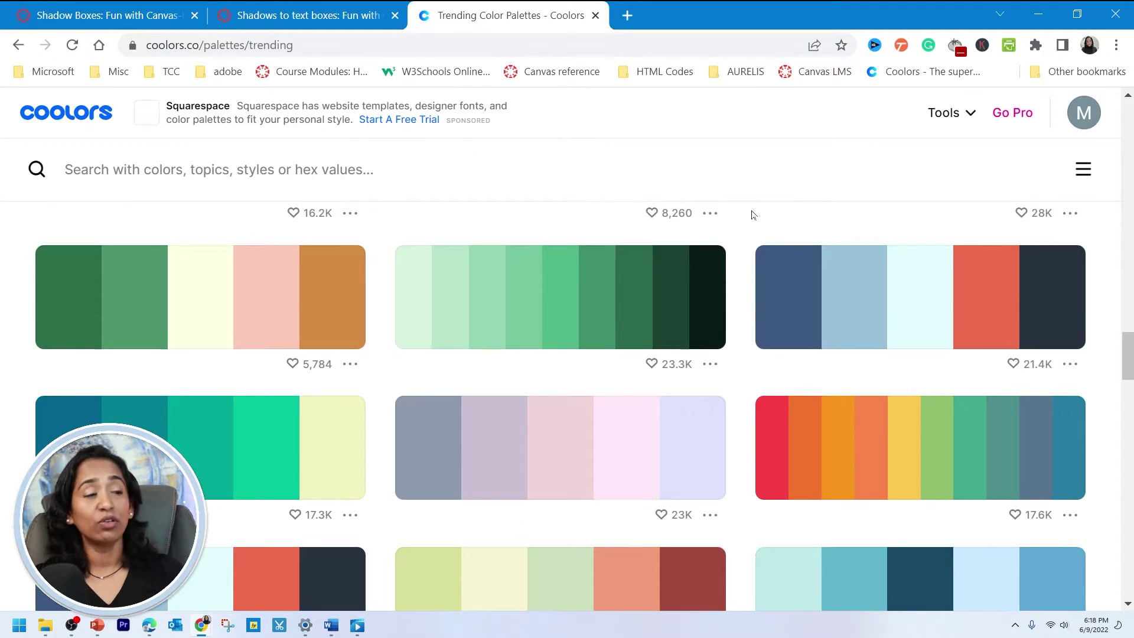
{"action": "scroll", "coordinate": [751, 301], "scroll_direction": "down", "scroll_amount": 8}
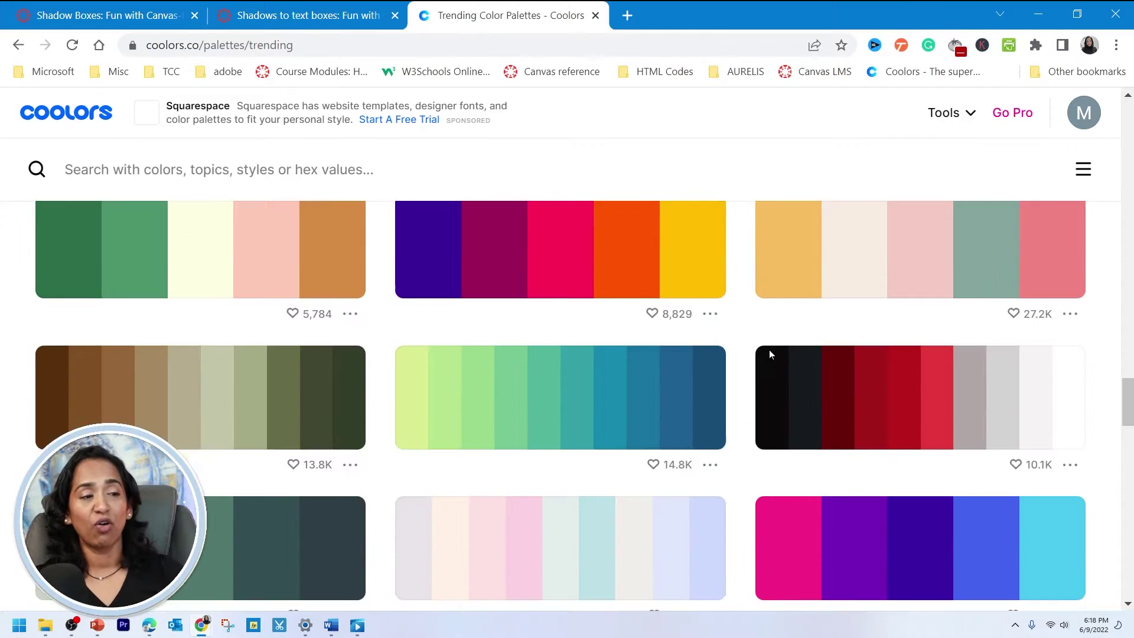
{"action": "scroll", "coordinate": [769, 355], "scroll_direction": "up", "scroll_amount": 5}
{"action": "scroll", "coordinate": [763, 370], "scroll_direction": "down", "scroll_amount": 5}
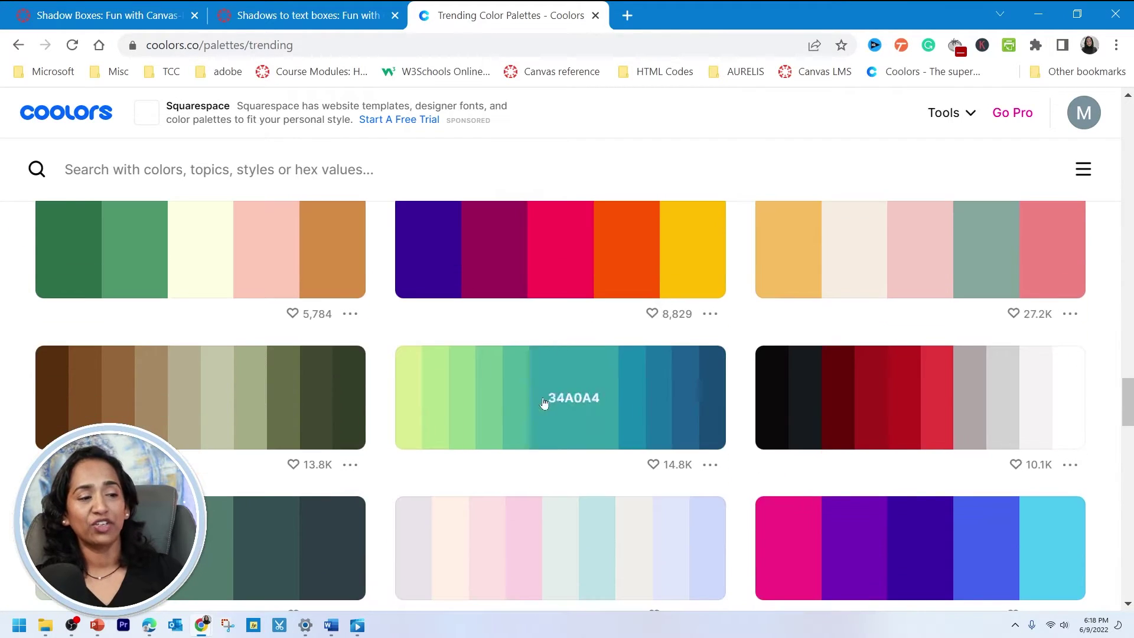
{"action": "left_click", "coordinate": [512, 400]}
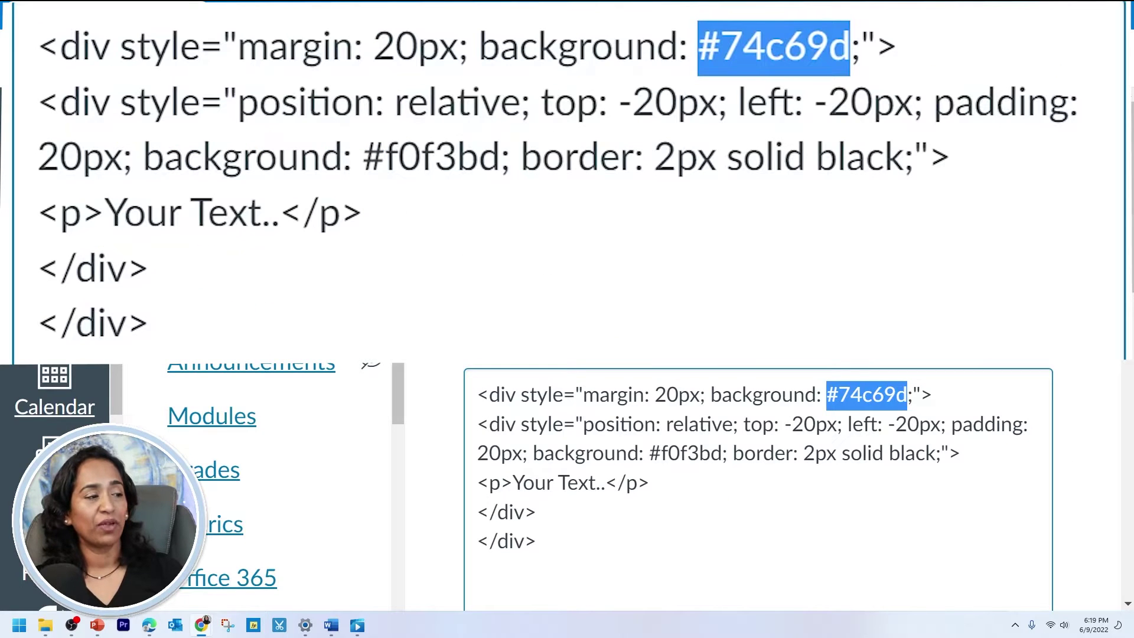
Replace the outer div's background value on the Canvas page with #76c893 and preview the rendered box.
{"action": "key", "text": "BackSpace"}
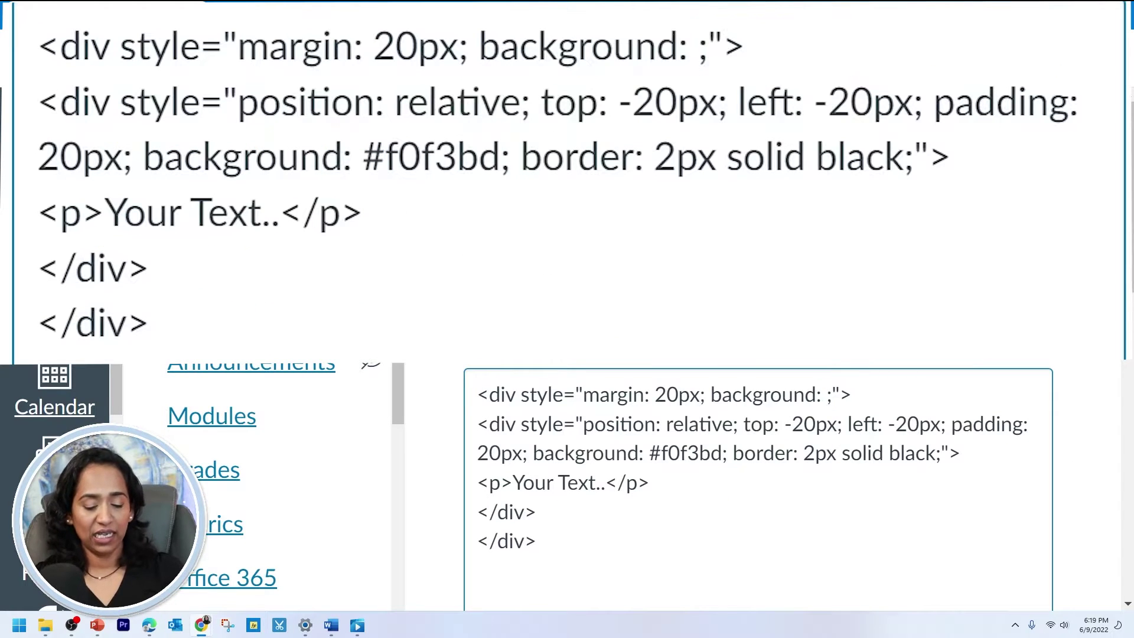
{"action": "type", "text": "76c893"}
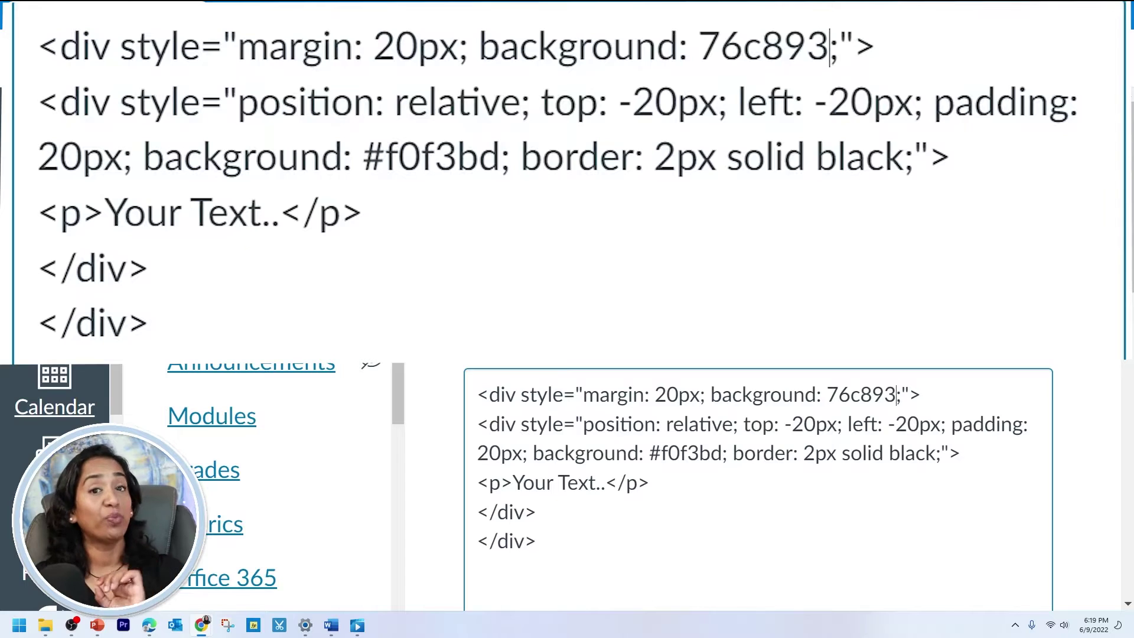
{"action": "left_click", "coordinate": [827, 395]}
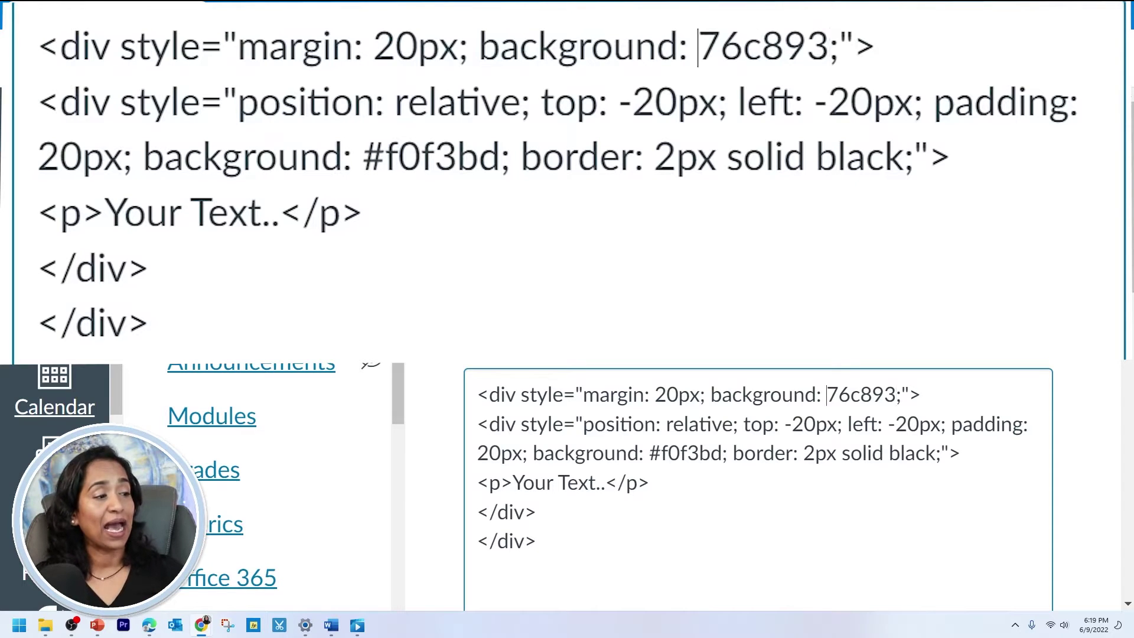
{"action": "type", "text": "#"}
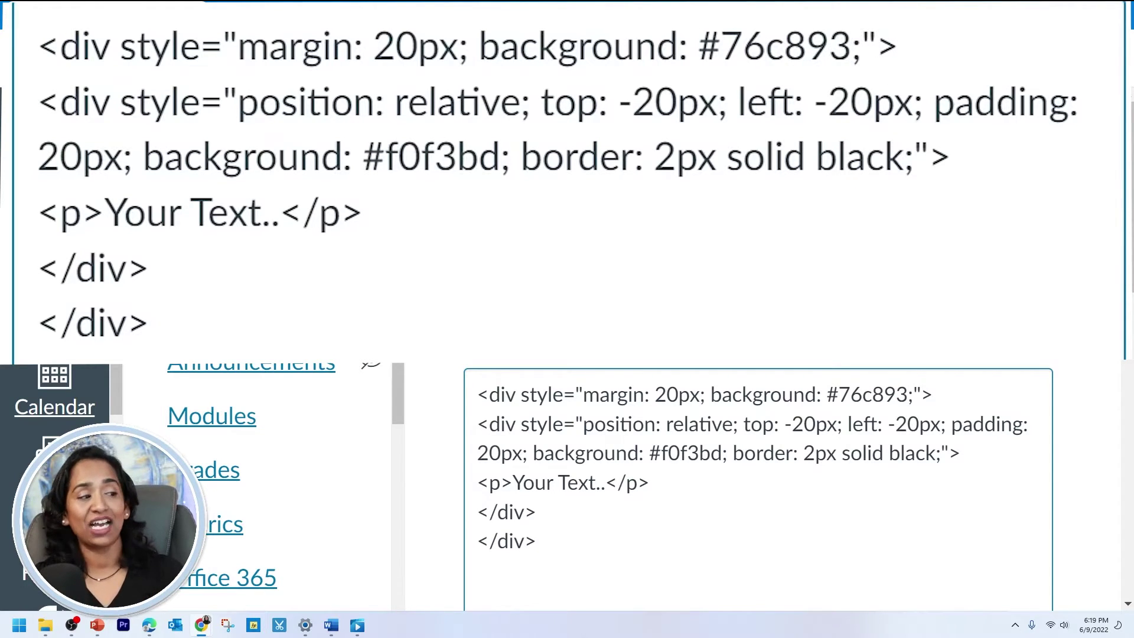
{"action": "scroll", "coordinate": [939, 470], "scroll_direction": "down", "scroll_amount": 5}
{"action": "left_click", "coordinate": [930, 418]}
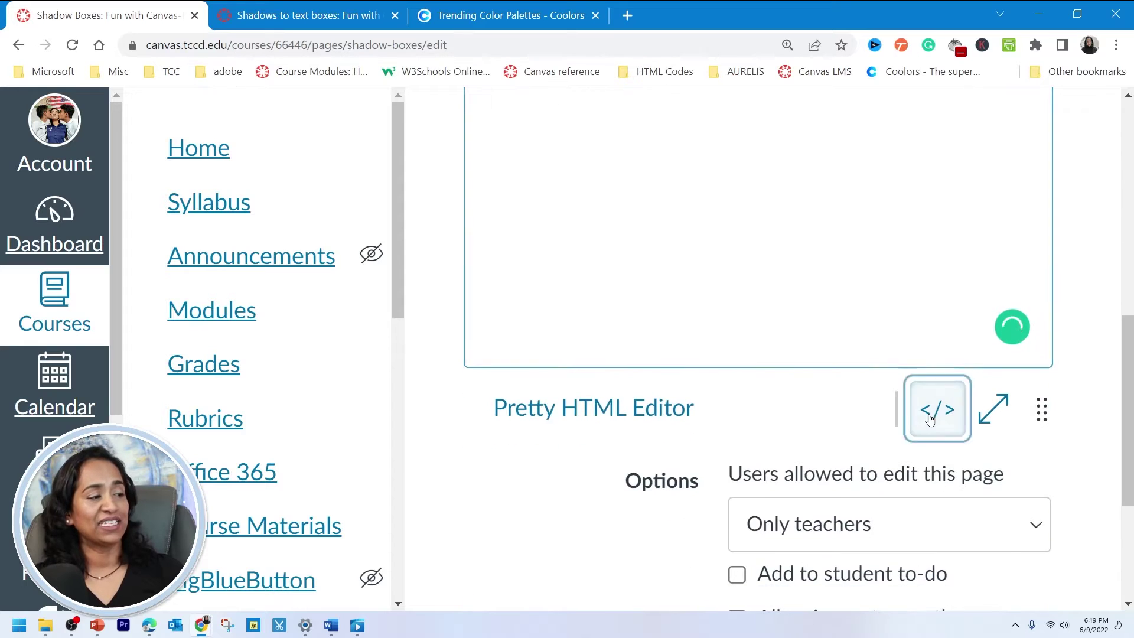
{"action": "scroll", "coordinate": [955, 370], "scroll_direction": "up", "scroll_amount": 5}
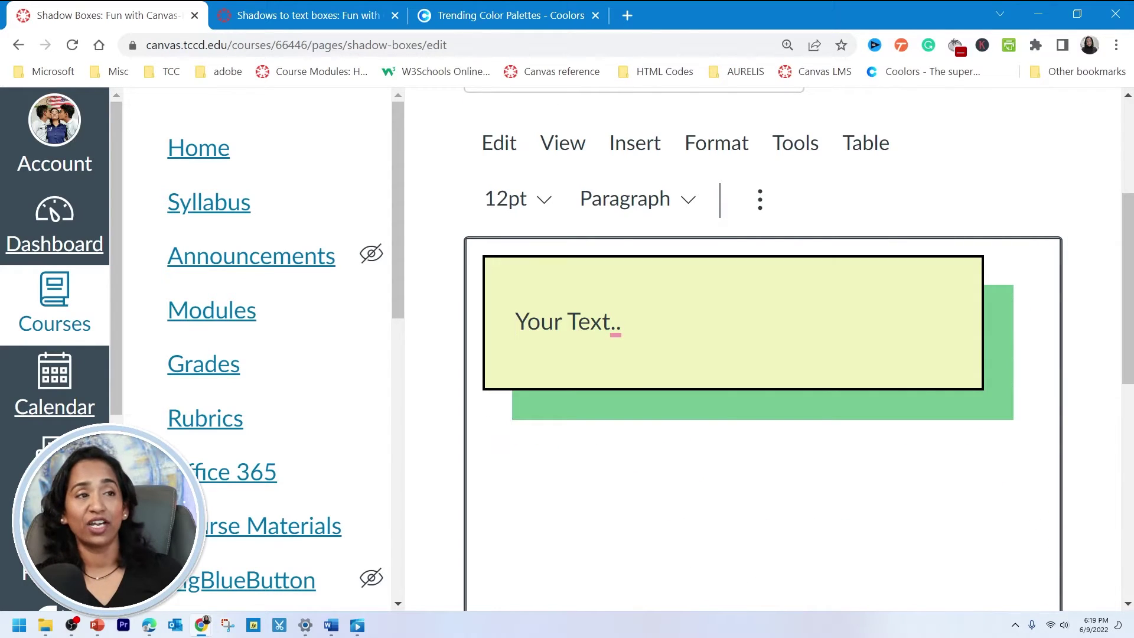
{"action": "scroll", "coordinate": [955, 577], "scroll_direction": "up", "scroll_amount": 1}
Set the outer div's background to the colour name lightblue in the HTML source and preview the rendered box.
{"action": "scroll", "coordinate": [956, 578], "scroll_direction": "down", "scroll_amount": 4}
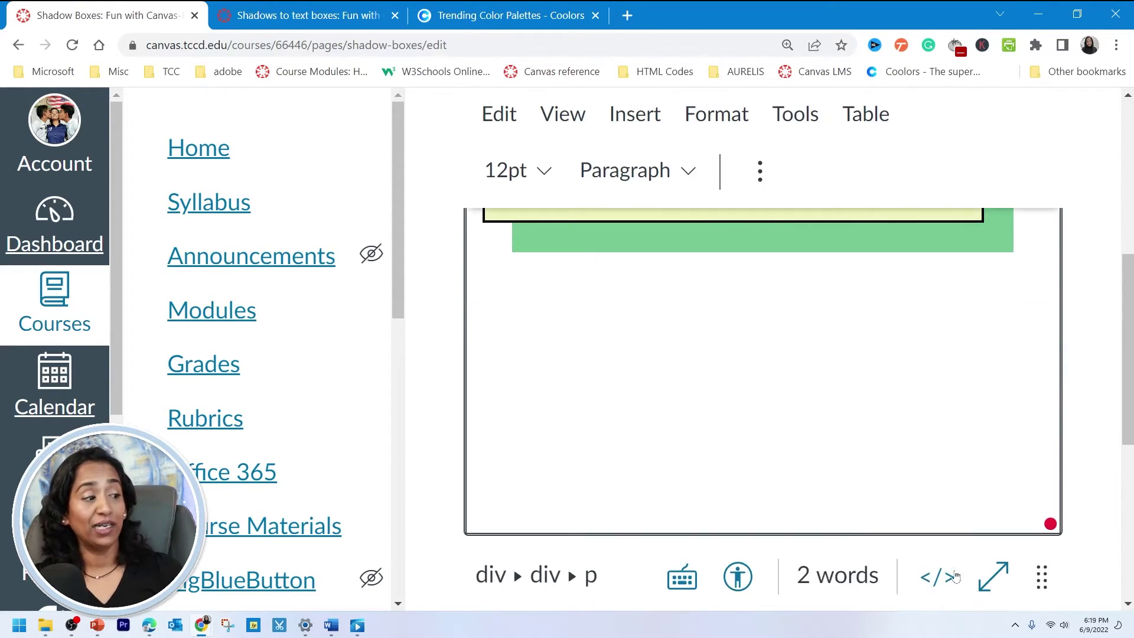
{"action": "left_click", "coordinate": [956, 577]}
{"action": "left_click_drag", "start_coordinate": [909, 352], "coordinate": [825, 352]}
{"action": "type", "text": "lightbl"}
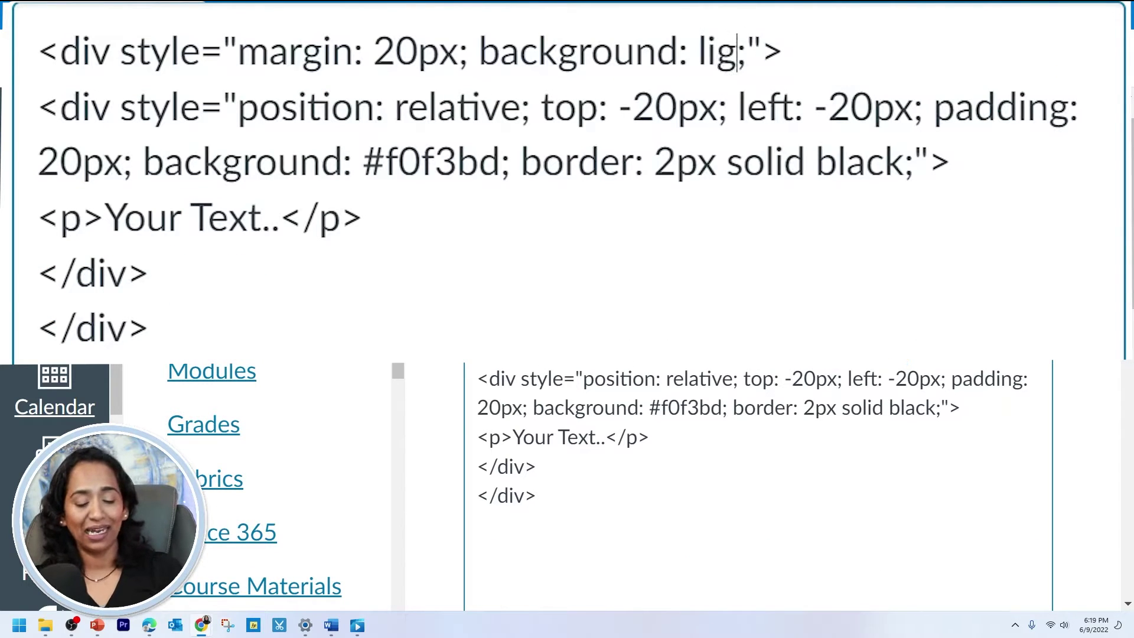
{"action": "type", "text": "ue"}
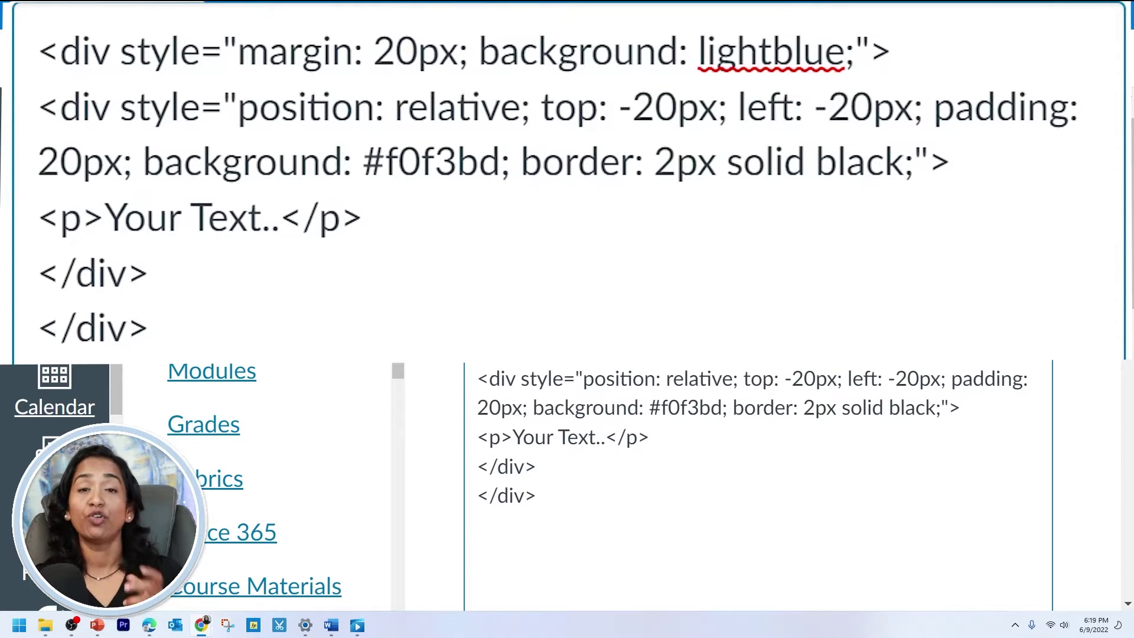
{"action": "scroll", "coordinate": [957, 519], "scroll_direction": "down", "scroll_amount": 7}
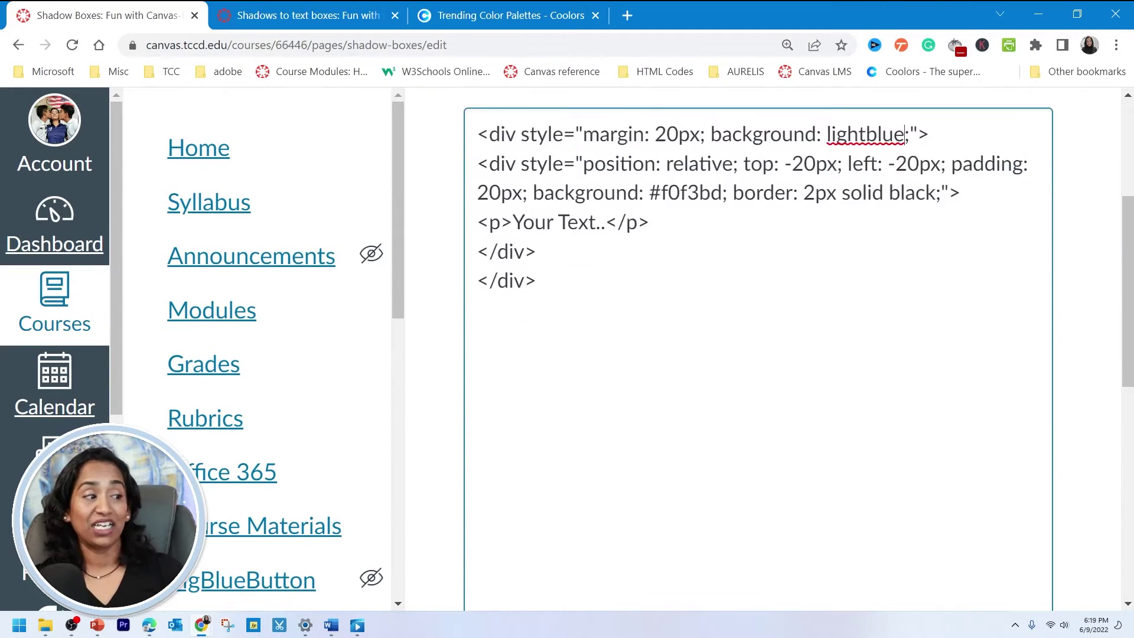
{"action": "left_click", "coordinate": [939, 534]}
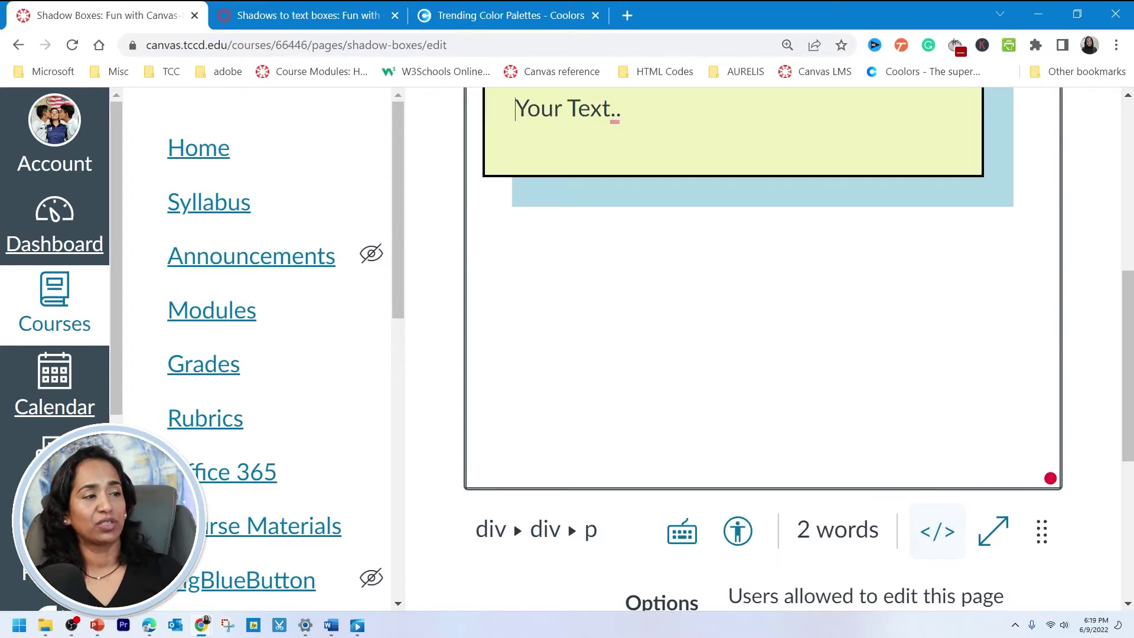
{"action": "scroll", "coordinate": [939, 533], "scroll_direction": "up", "scroll_amount": 4}
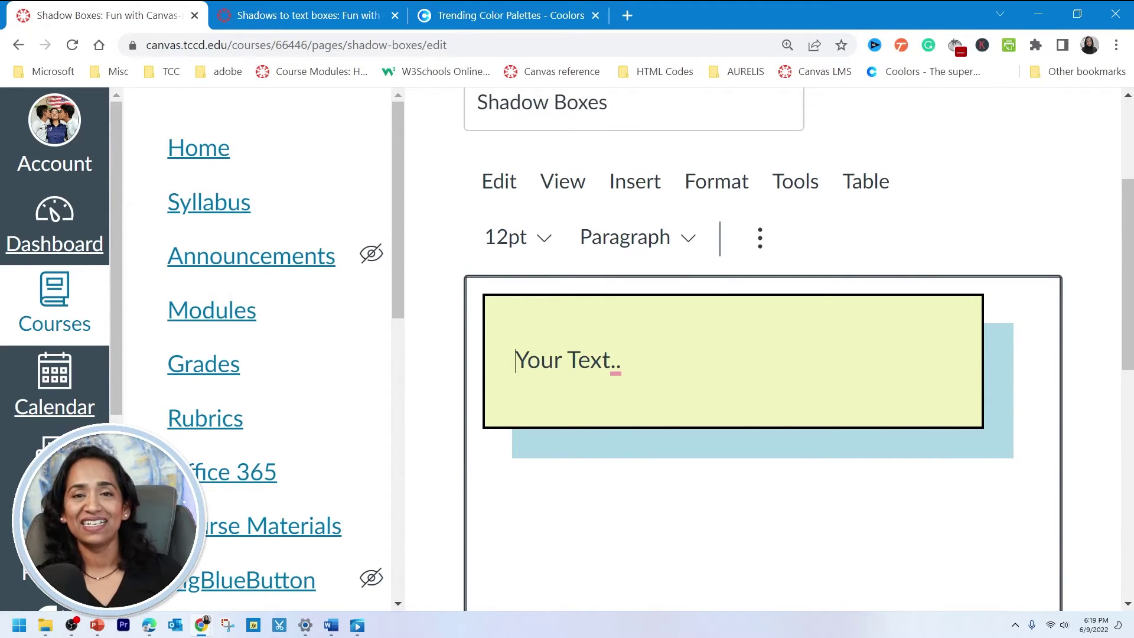
Add "border: 2px dotted black;" to the end of the outer div's style in the HTML source and preview the rendered box.
{"action": "scroll", "coordinate": [732, 414], "scroll_direction": "down", "scroll_amount": 4}
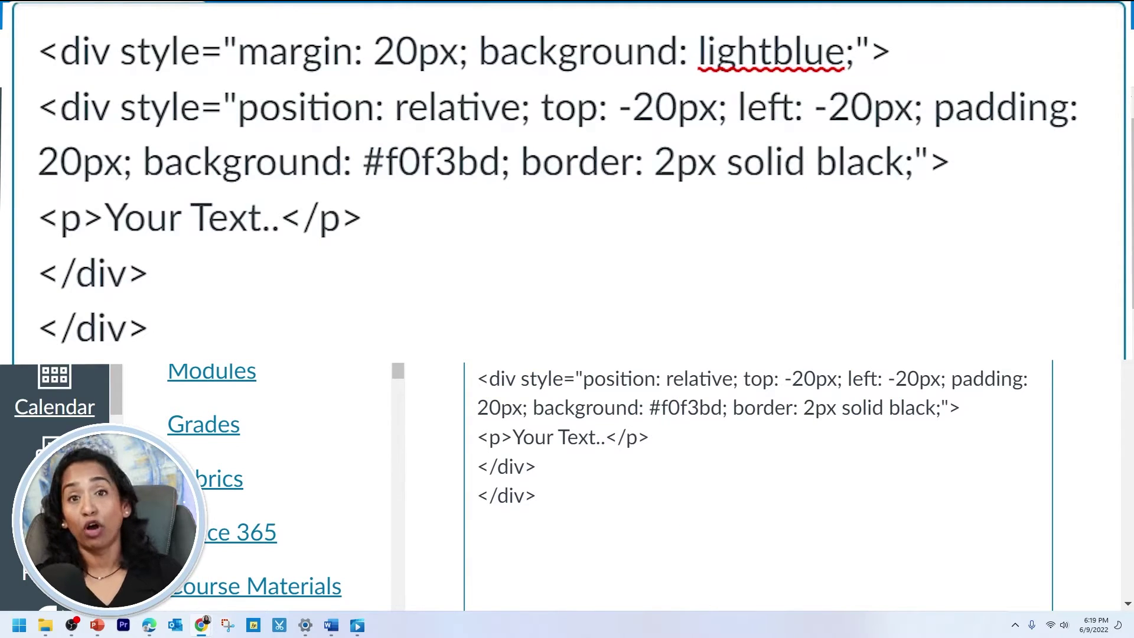
{"action": "key", "text": "Right"}
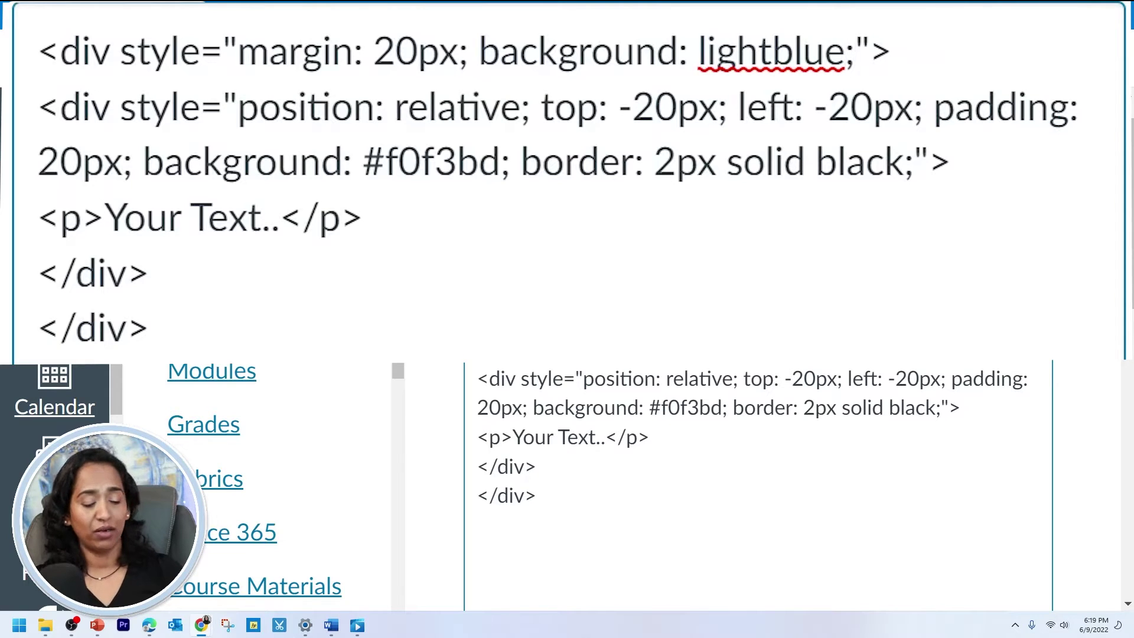
{"action": "type", "text": "border"}
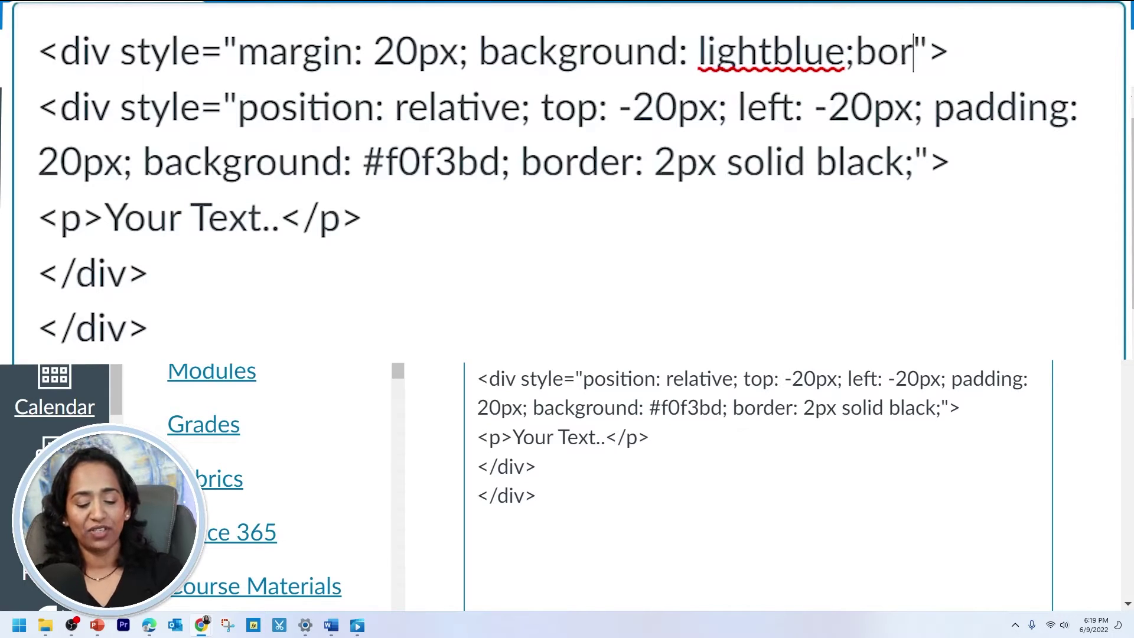
{"action": "type", "text": ": 2p"}
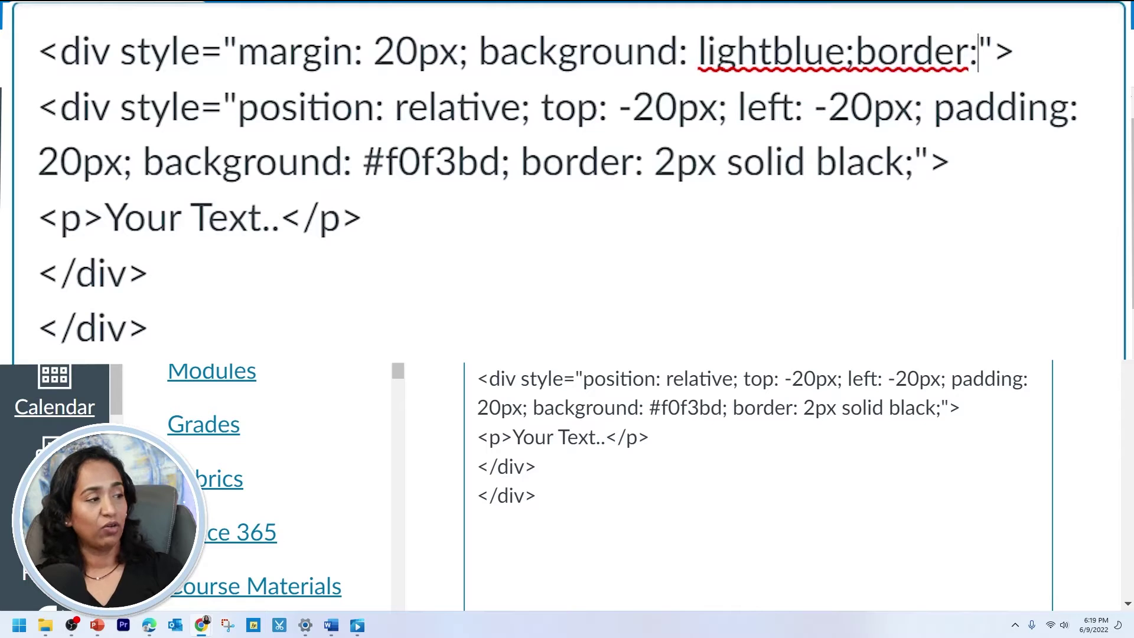
{"action": "type", "text": "x"}
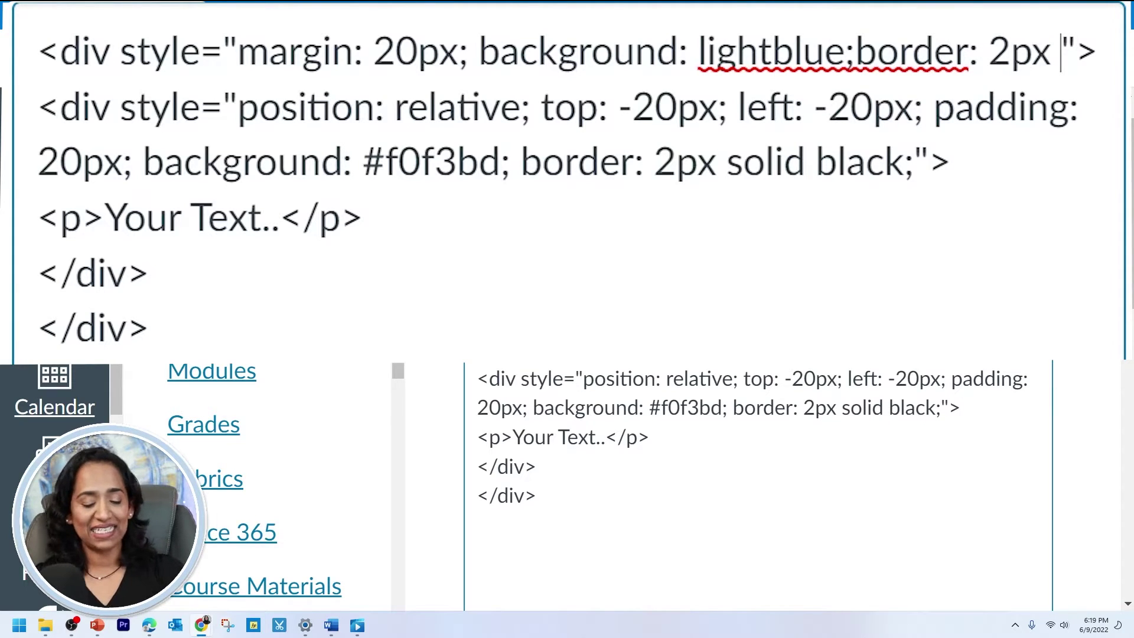
{"action": "type", "text": " dotte"}
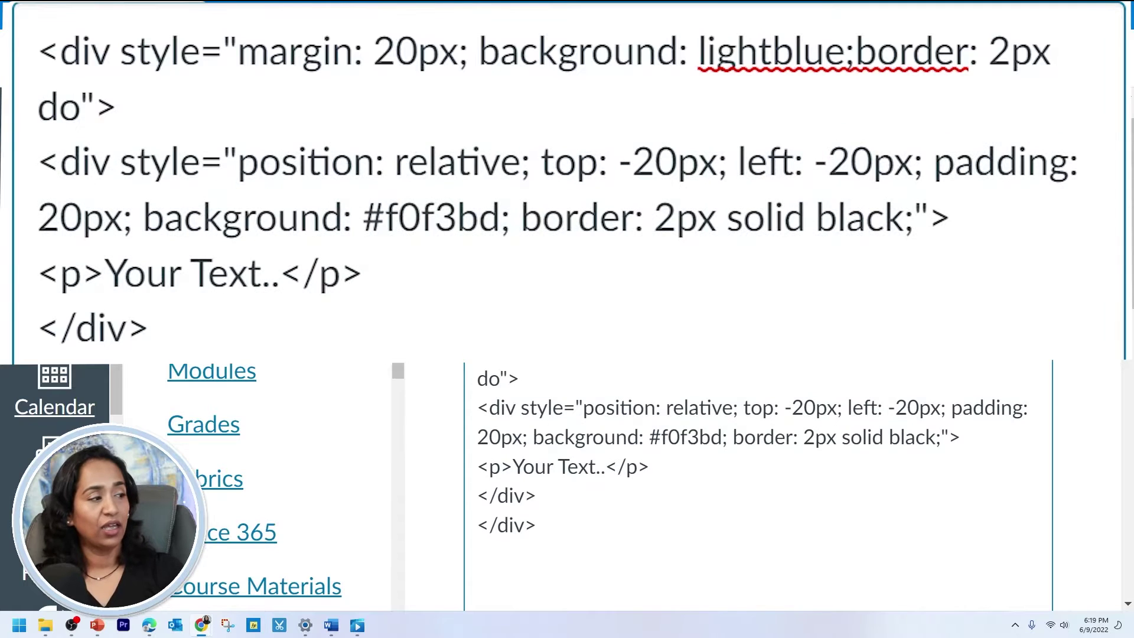
{"action": "type", "text": "d "}
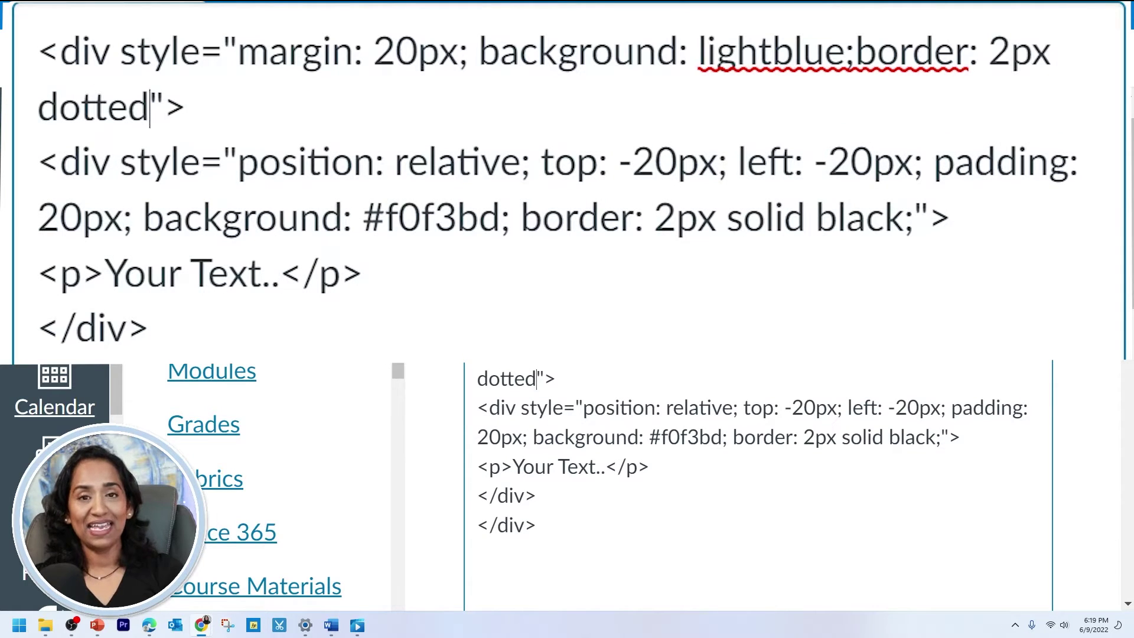
{"action": "type", "text": "bla"}
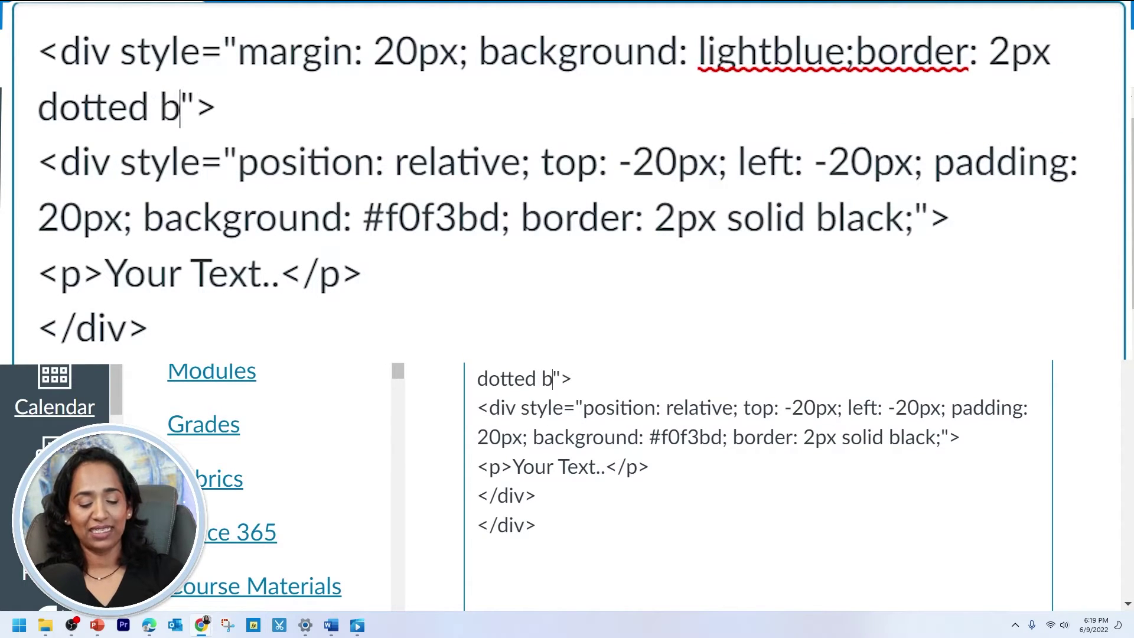
{"action": "type", "text": "ck"}
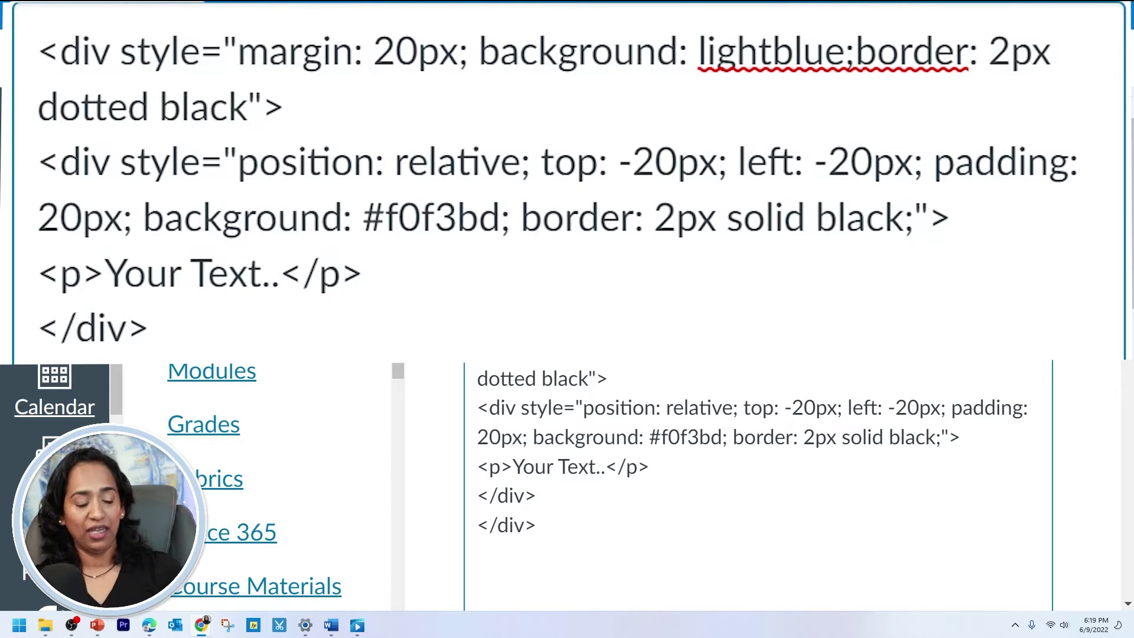
{"action": "type", "text": ";"}
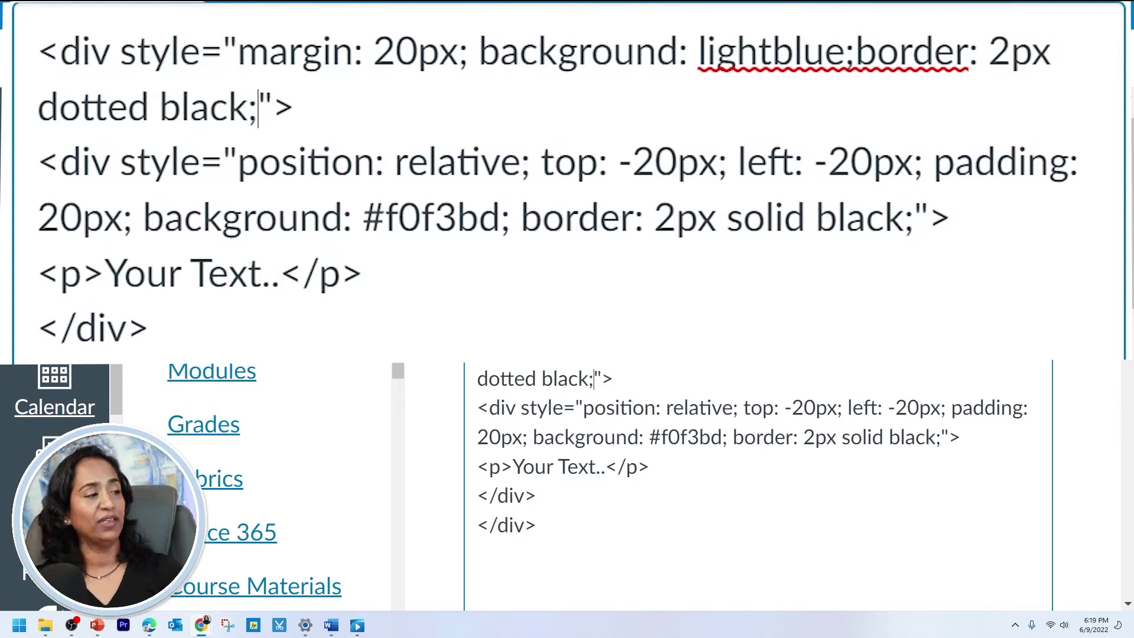
{"action": "scroll", "coordinate": [756, 296], "scroll_direction": "down", "scroll_amount": 7}
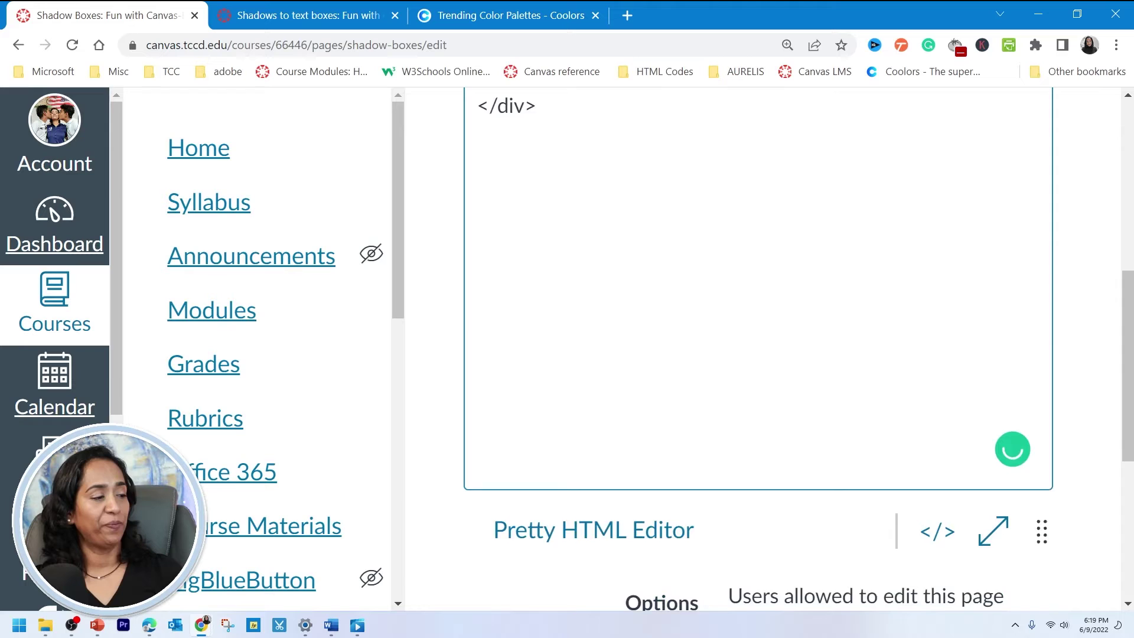
{"action": "scroll", "coordinate": [947, 405], "scroll_direction": "down", "scroll_amount": 3}
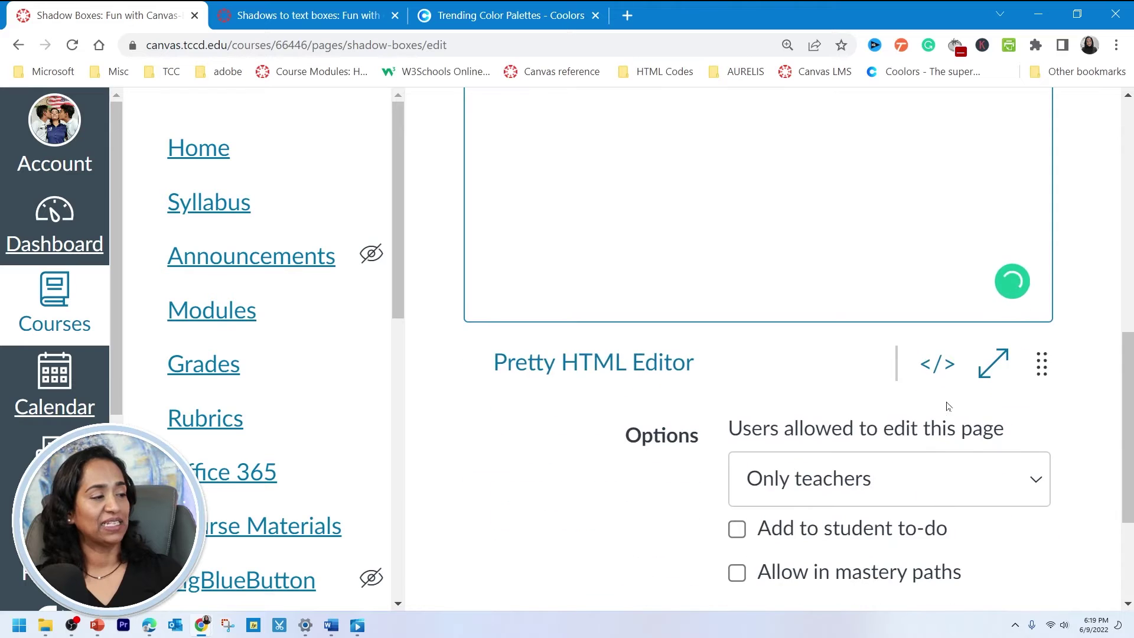
{"action": "left_click", "coordinate": [937, 362]}
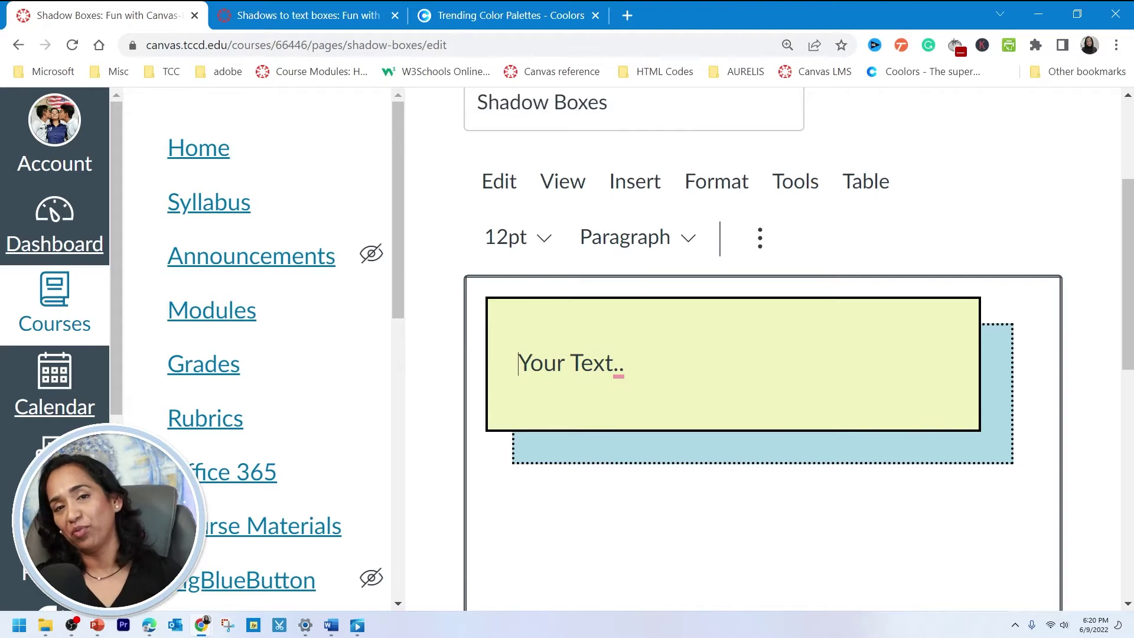
Delete the dotted border declaration and its leading space from the outer div's style in the HTML source.
{"action": "scroll", "coordinate": [947, 513], "scroll_direction": "down", "scroll_amount": 5}
{"action": "left_click", "coordinate": [937, 447]}
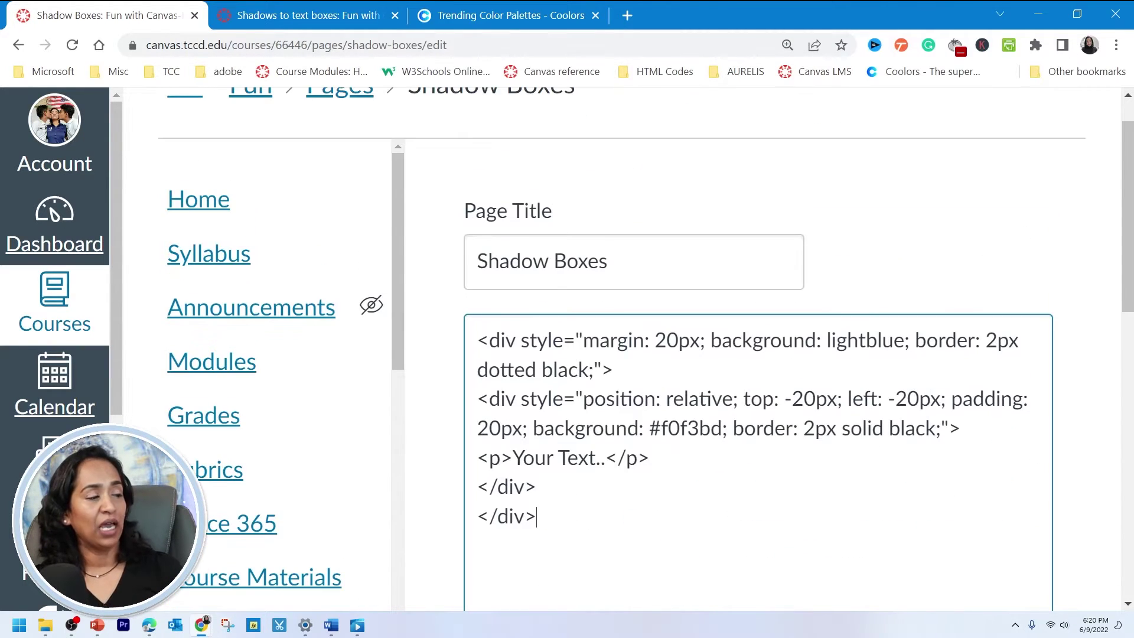
{"action": "left_click_drag", "start_coordinate": [915, 340], "coordinate": [595, 369]}
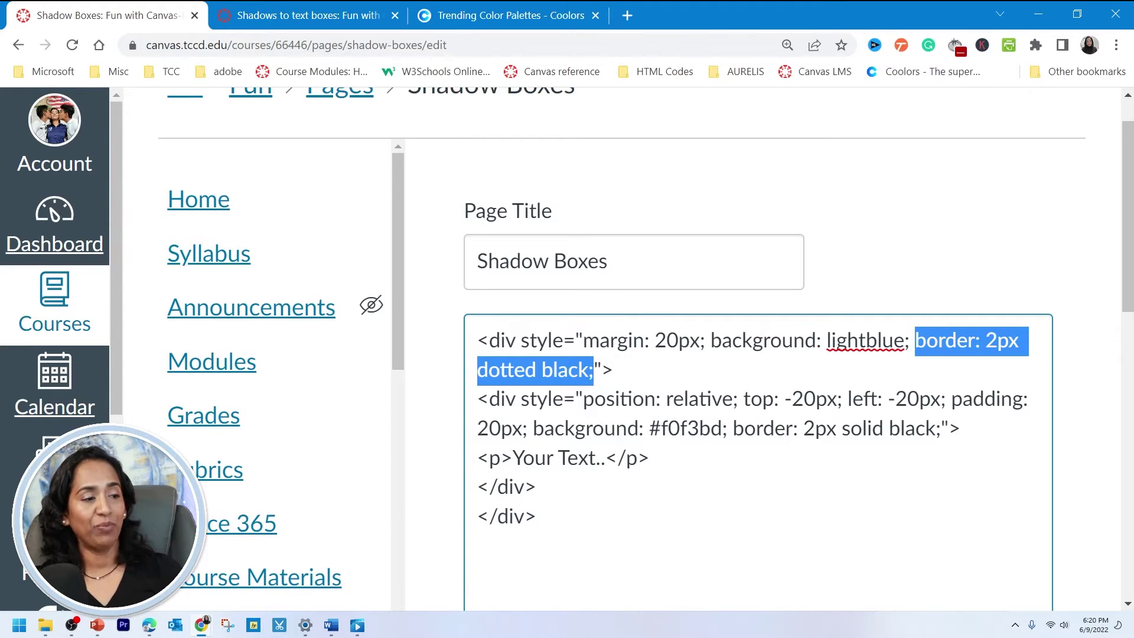
{"action": "key", "text": "BackSpace"}
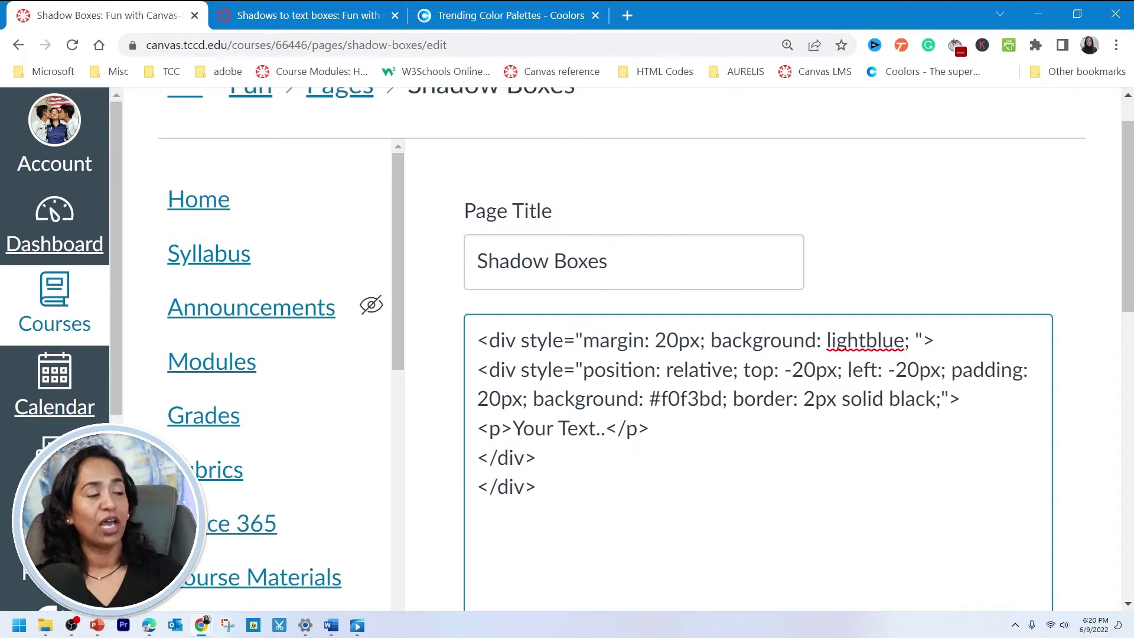
{"action": "key", "text": "BackSpace"}
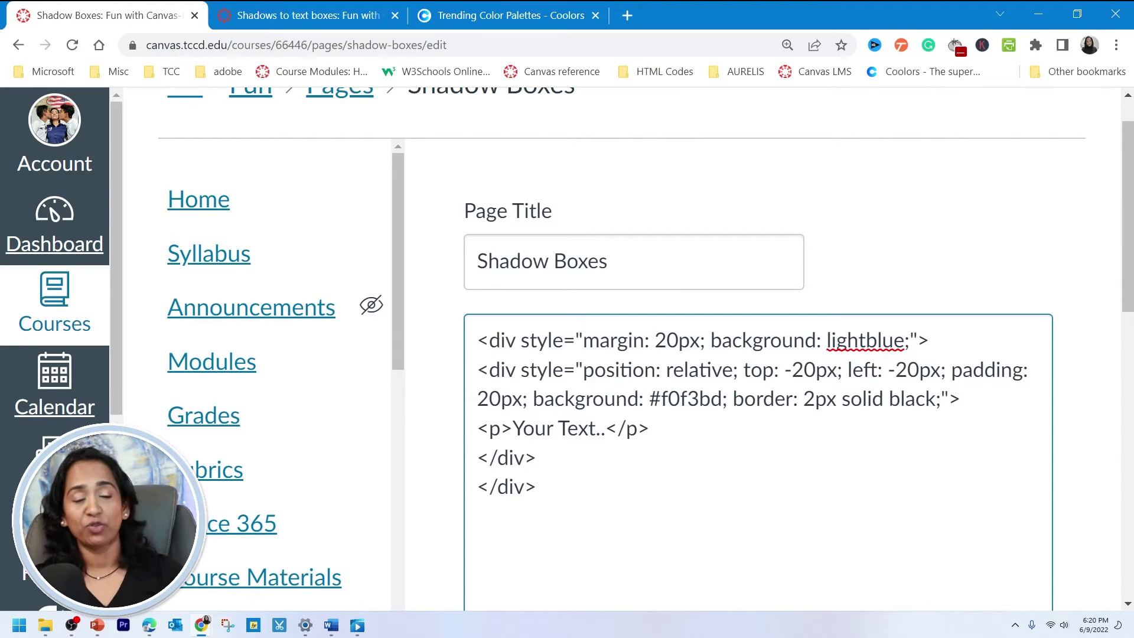
Highlight the inner div's code through the paragraph line, and its "position: relative" declaration, to examine them.
{"action": "left_click_drag", "start_coordinate": [478, 370], "coordinate": [649, 428]}
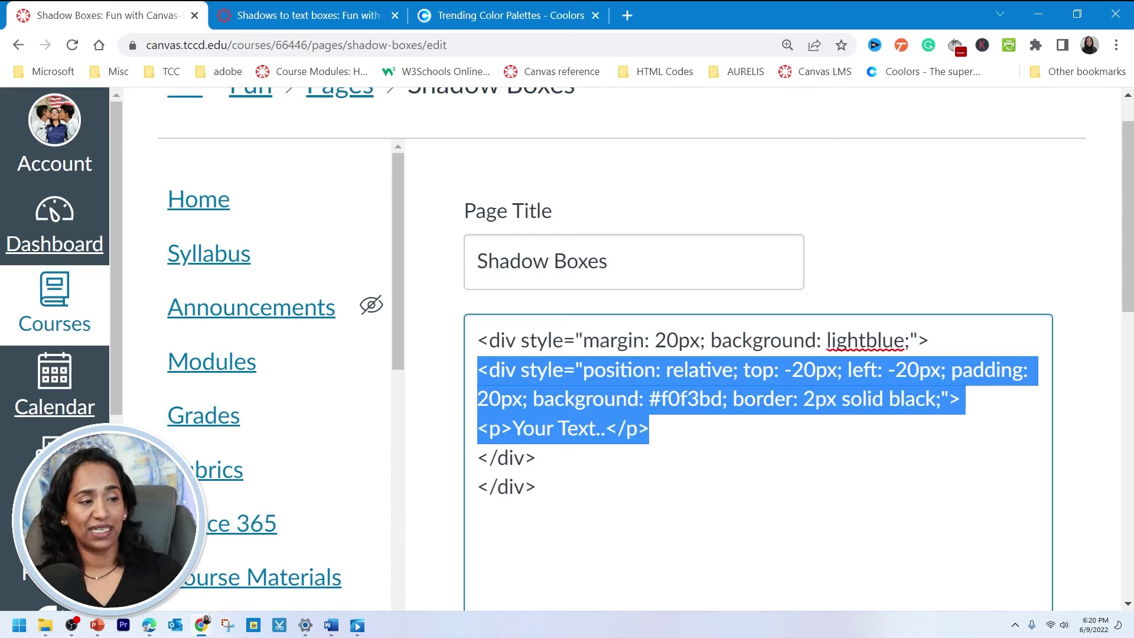
{"action": "left_click", "coordinate": [537, 459]}
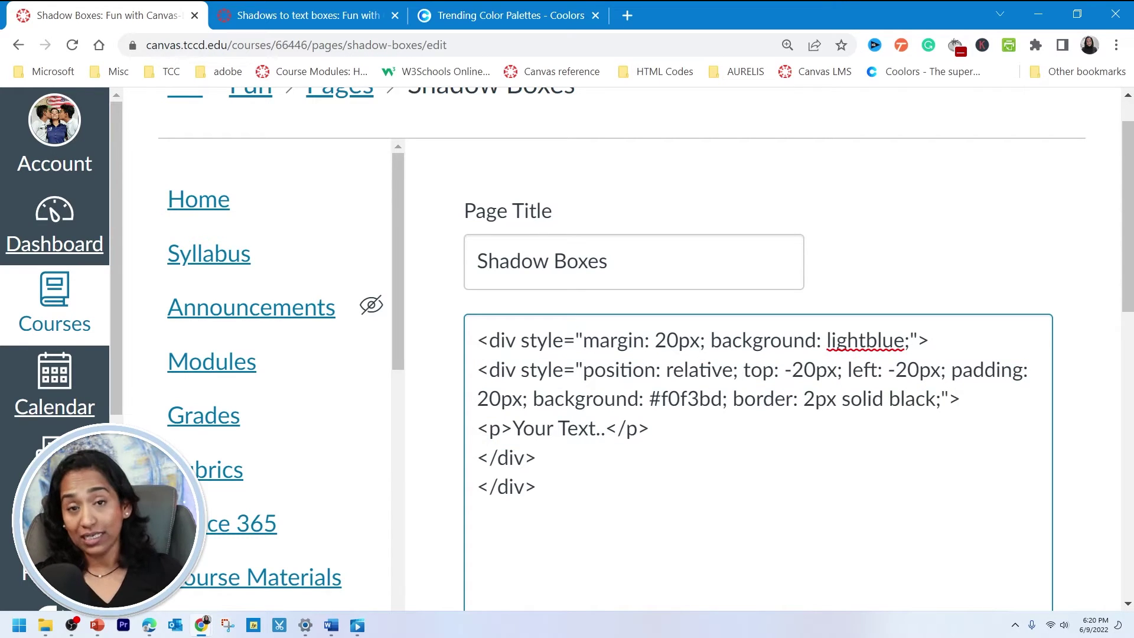
{"action": "left_click_drag", "start_coordinate": [521, 371], "coordinate": [733, 371]}
{"action": "left_click", "coordinate": [583, 371]}
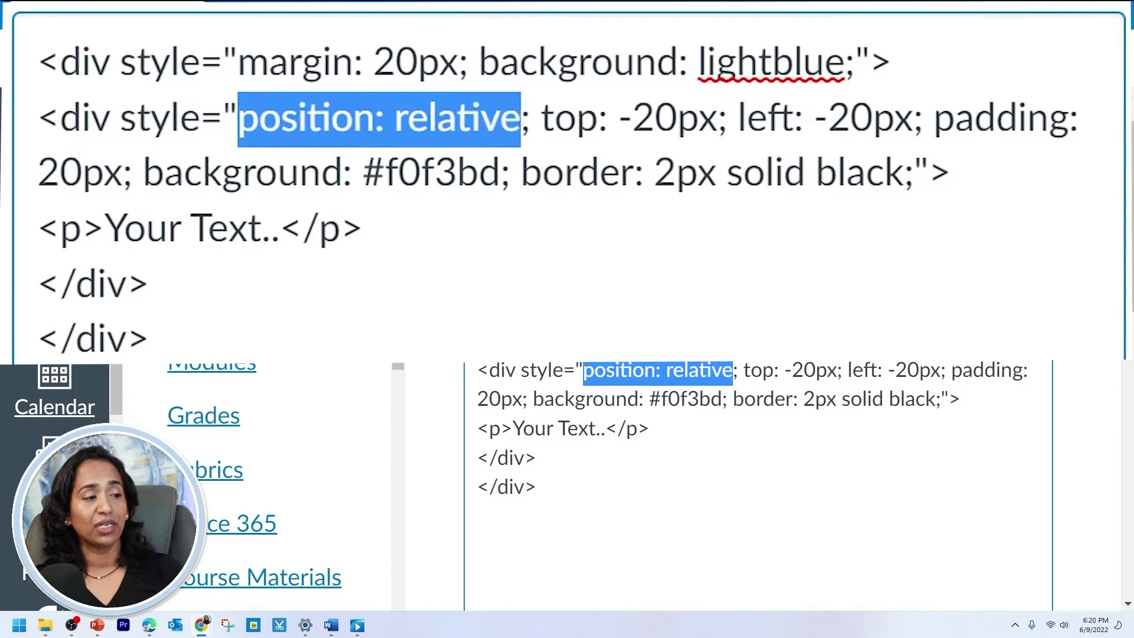
{"action": "left_click", "coordinate": [649, 429]}
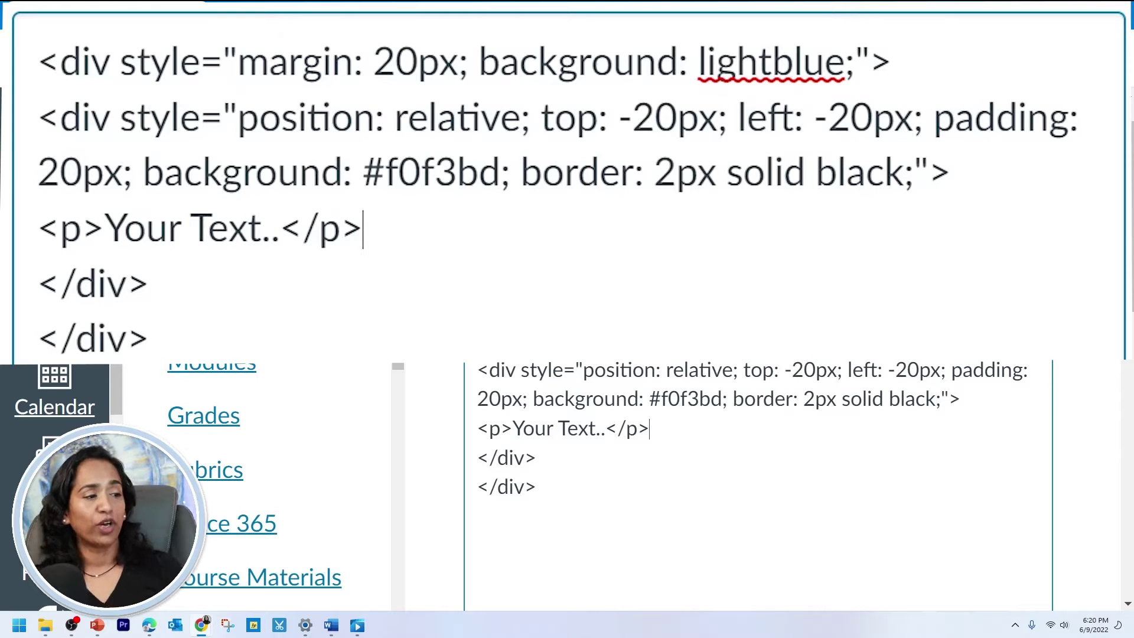
Copy the inner div's top and left declarations, delete them from its style, and preview the rendered box.
{"action": "left_click_drag", "start_coordinate": [739, 372], "coordinate": [940, 370]}
{"action": "key", "text": "ctrl+c"}
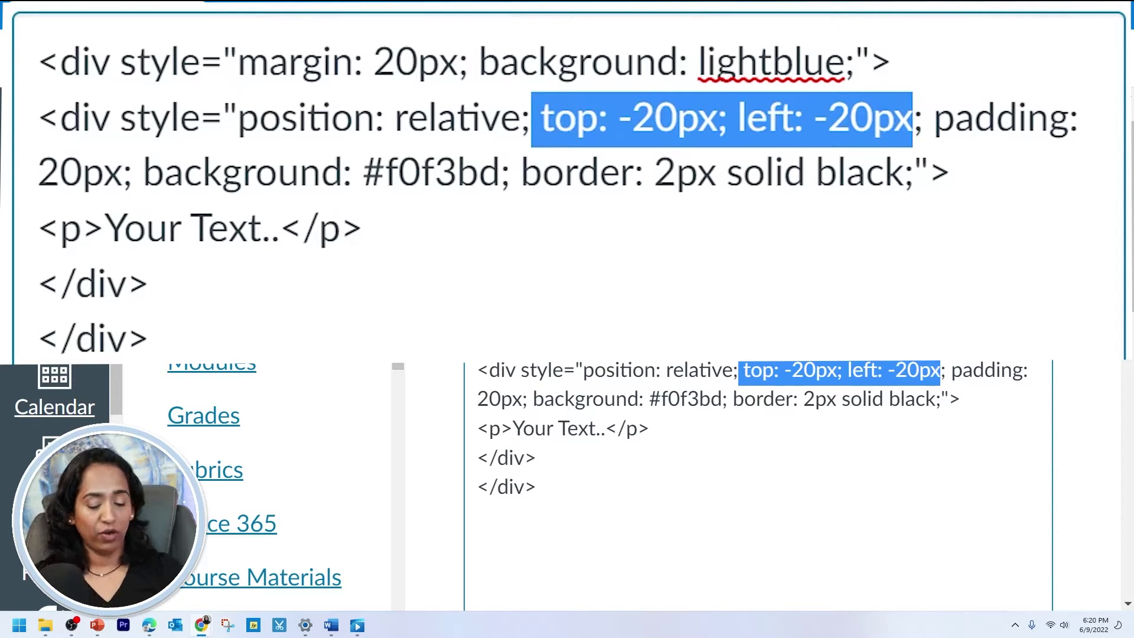
{"action": "key", "text": "BackSpace"}
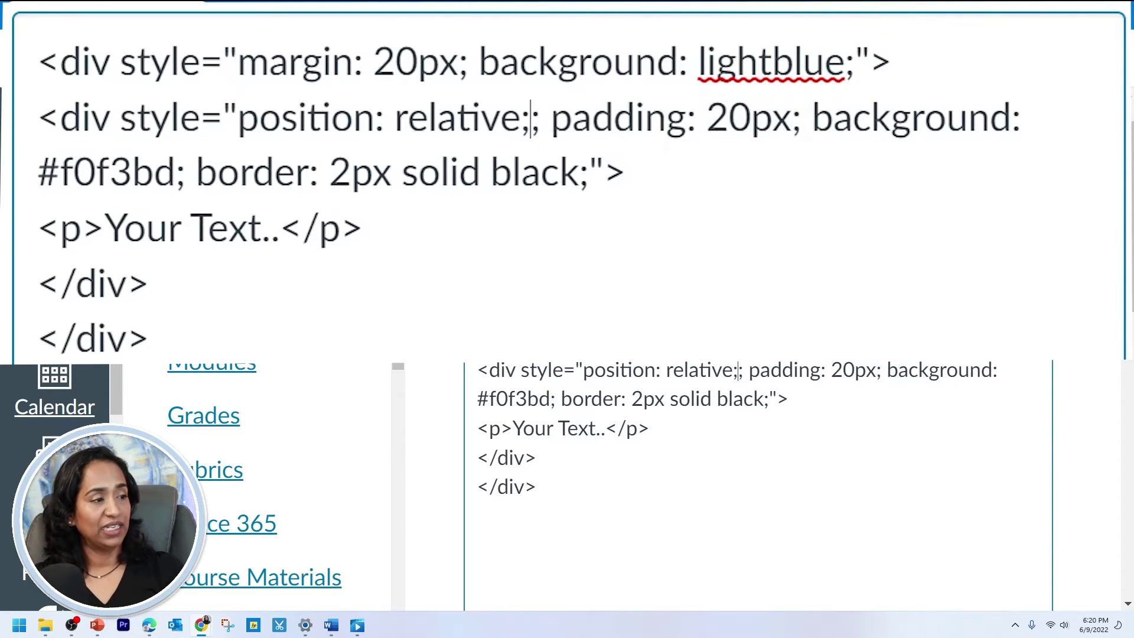
{"action": "scroll", "coordinate": [941, 372], "scroll_direction": "down", "scroll_amount": 8}
{"action": "left_click", "coordinate": [937, 439]}
{"action": "scroll", "coordinate": [762, 354], "scroll_direction": "up", "scroll_amount": 5}
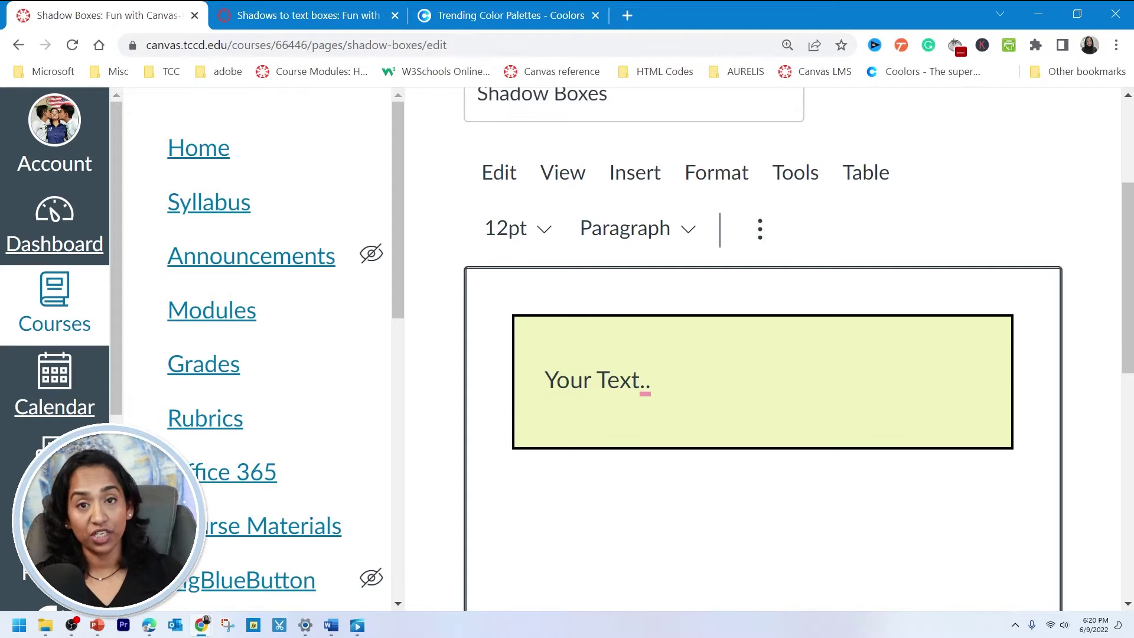
Restore "top: -20px; left: -20px;" after "position: relative;" in the inner div's style in the HTML source.
{"action": "scroll", "coordinate": [942, 465], "scroll_direction": "down", "scroll_amount": 5}
{"action": "left_click", "coordinate": [941, 463]}
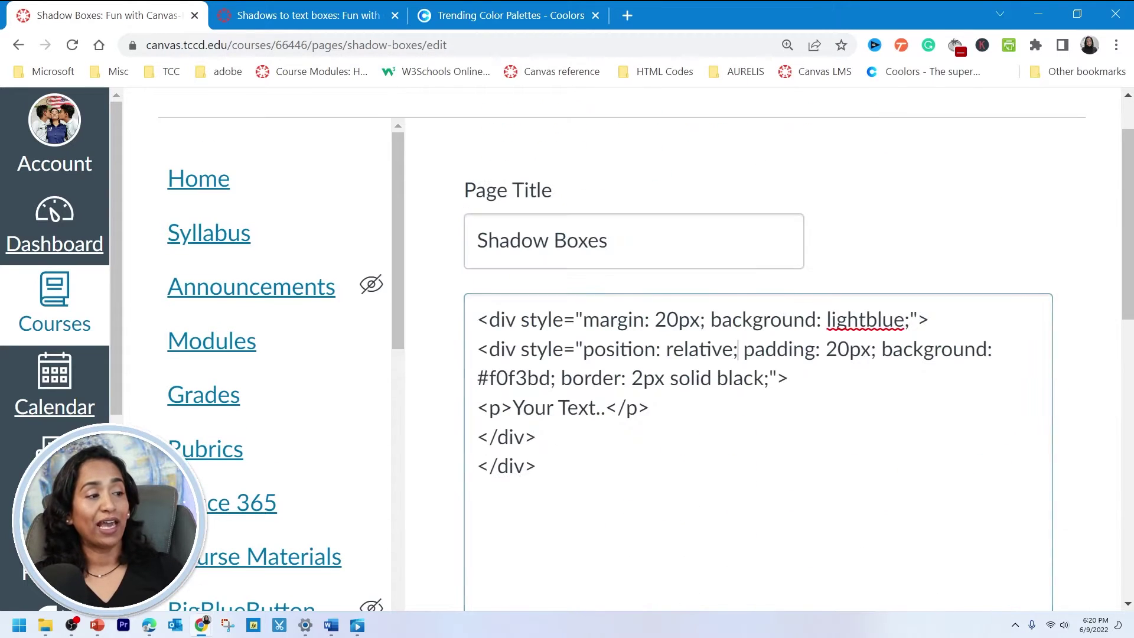
{"action": "key", "text": "ctrl+v"}
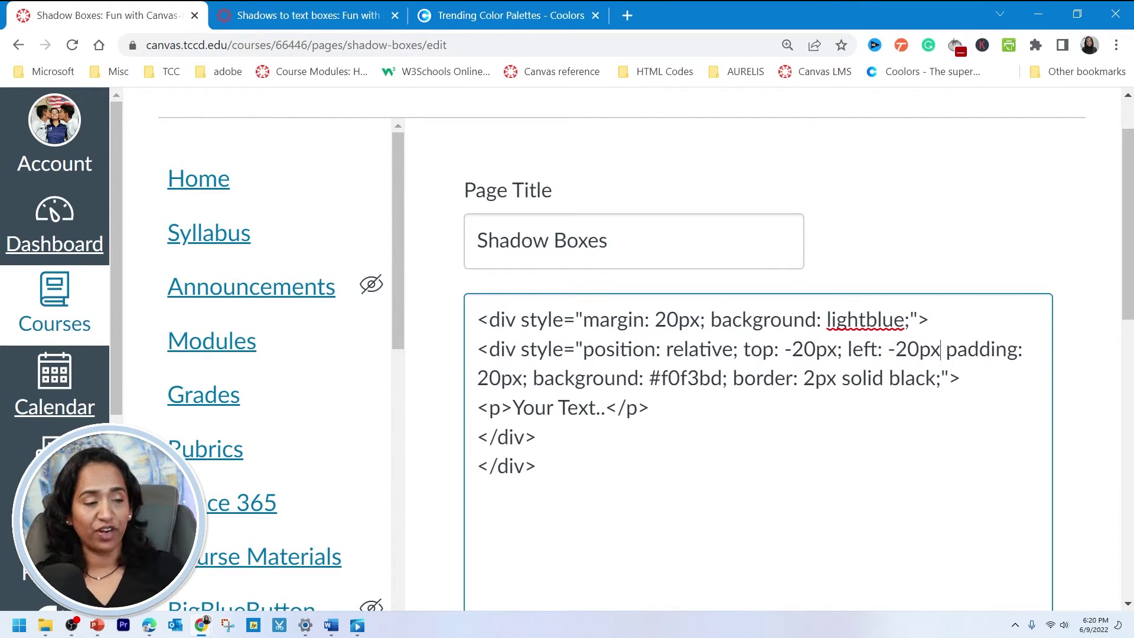
{"action": "type", "text": ";"}
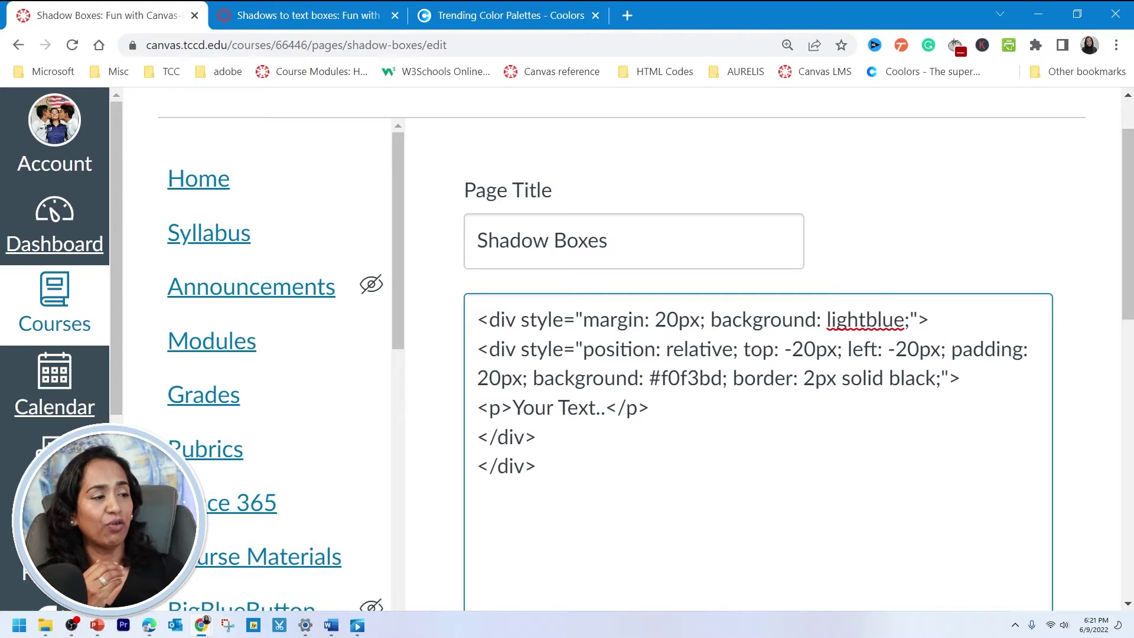
Delete the background declaration from the inner div's style in the HTML source and preview the rendered box.
{"action": "left_click_drag", "start_coordinate": [722, 379], "coordinate": [585, 379]}
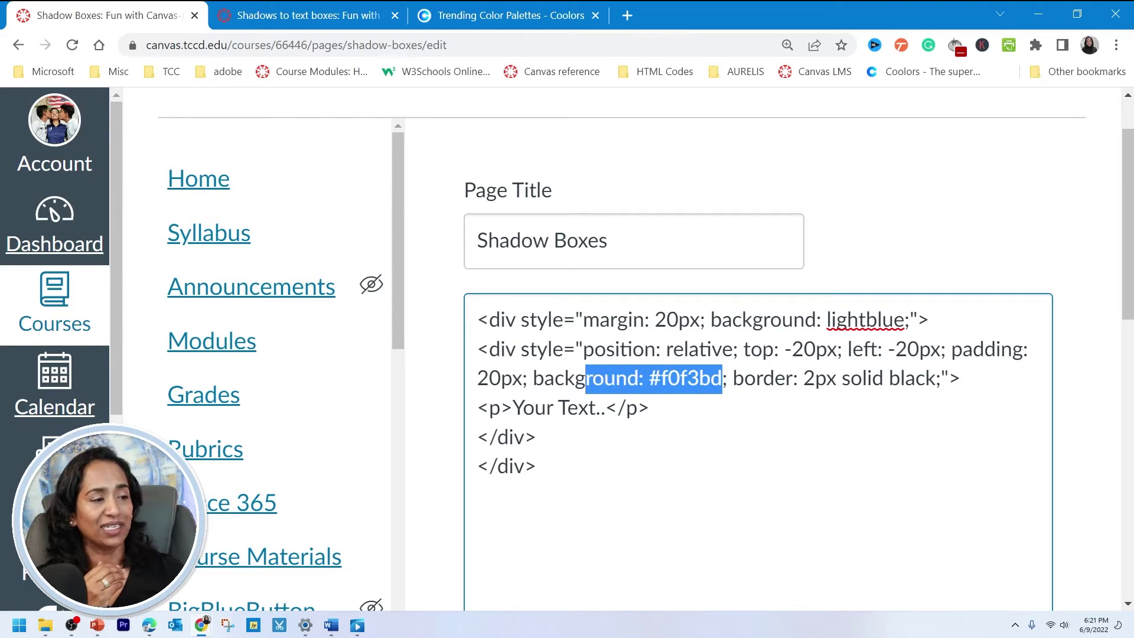
{"action": "key", "text": "shift+Left"}
{"action": "key", "text": "shift+Left"}
{"action": "key", "text": "shift+Left"}
{"action": "key", "text": "shift+Left"}
{"action": "key", "text": "shift+Left"}
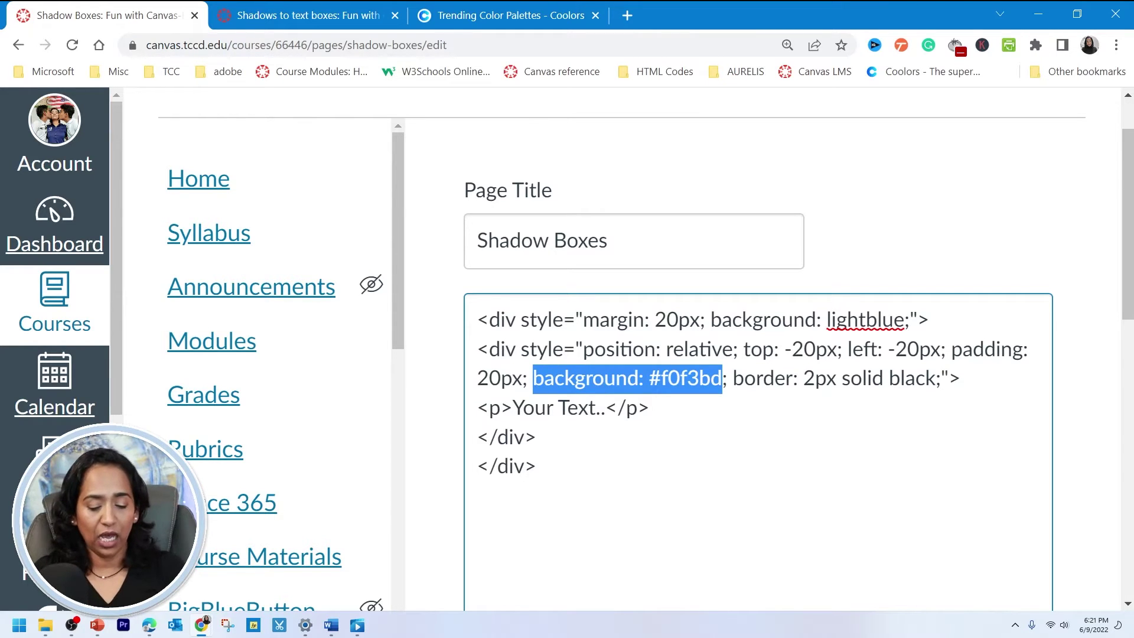
{"action": "key", "text": "BackSpace"}
{"action": "key", "text": "Delete"}
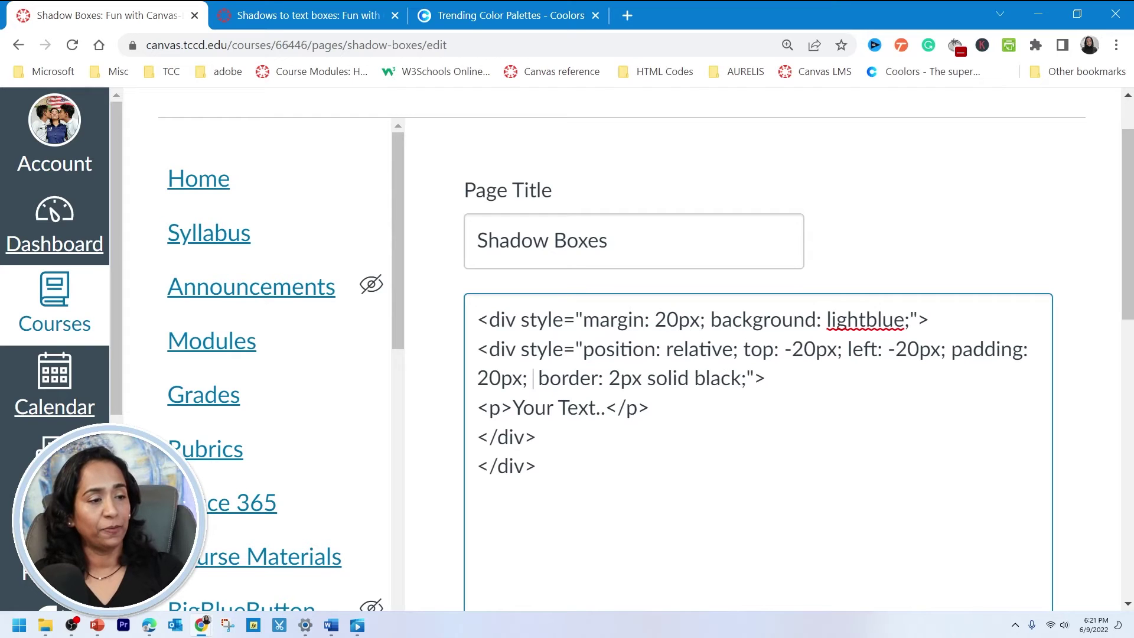
{"action": "key", "text": "Delete"}
{"action": "scroll", "coordinate": [757, 414], "scroll_direction": "down", "scroll_amount": 5}
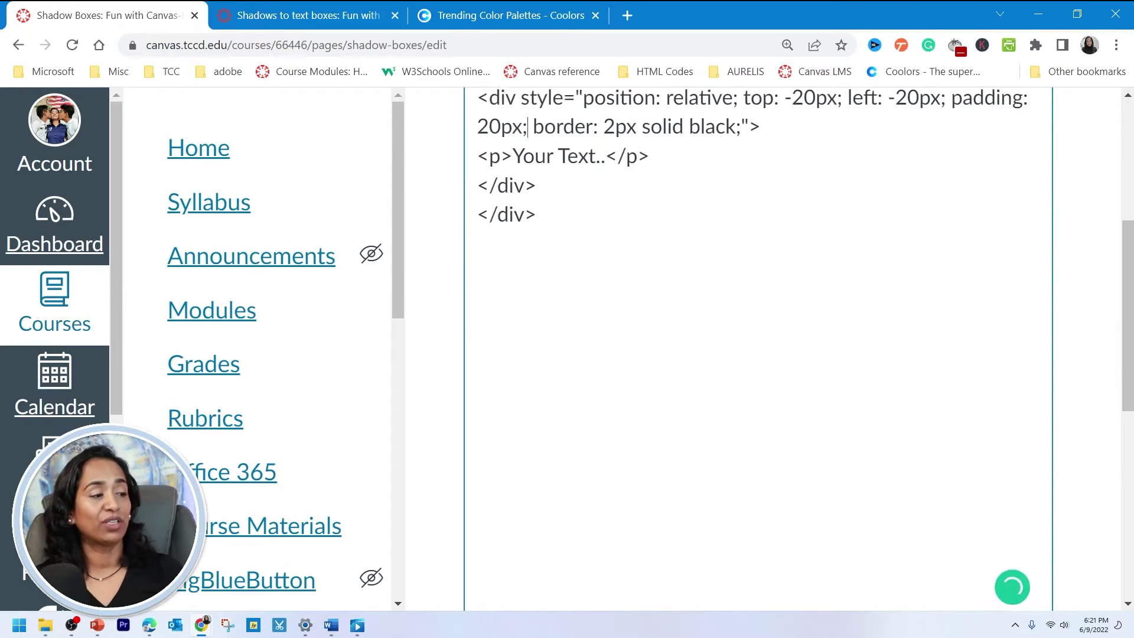
{"action": "left_click", "coordinate": [938, 501]}
{"action": "scroll", "coordinate": [762, 348], "scroll_direction": "up", "scroll_amount": 4}
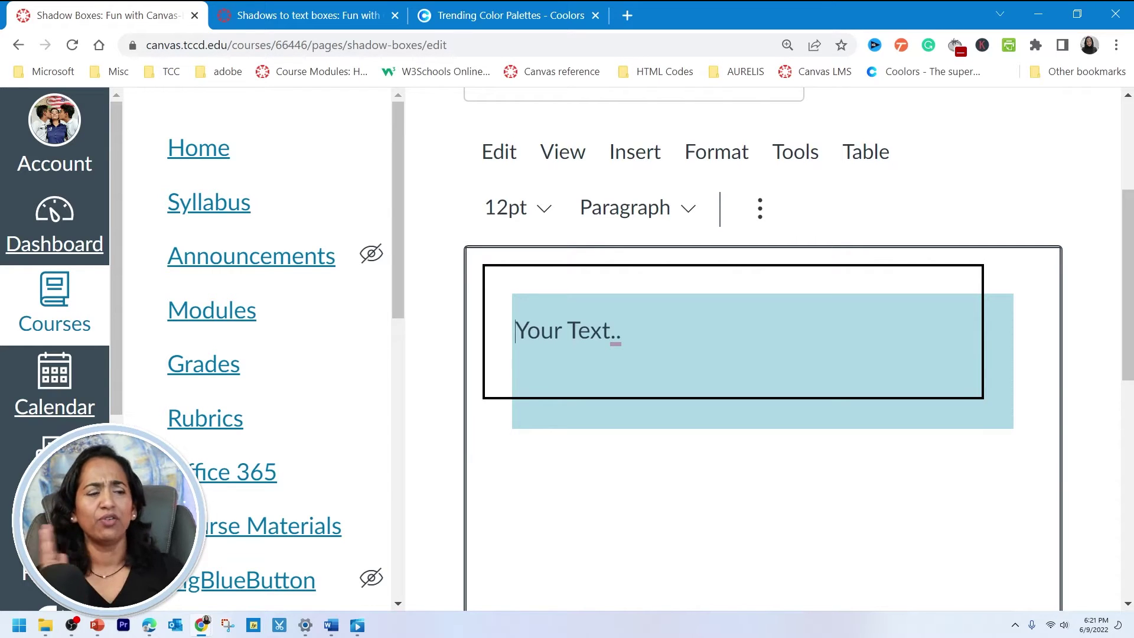
Set the inner div's top offset to -40px in the HTML source and preview the rendered box.
{"action": "scroll", "coordinate": [881, 499], "scroll_direction": "down", "scroll_amount": 1}
{"action": "left_click", "coordinate": [936, 498]}
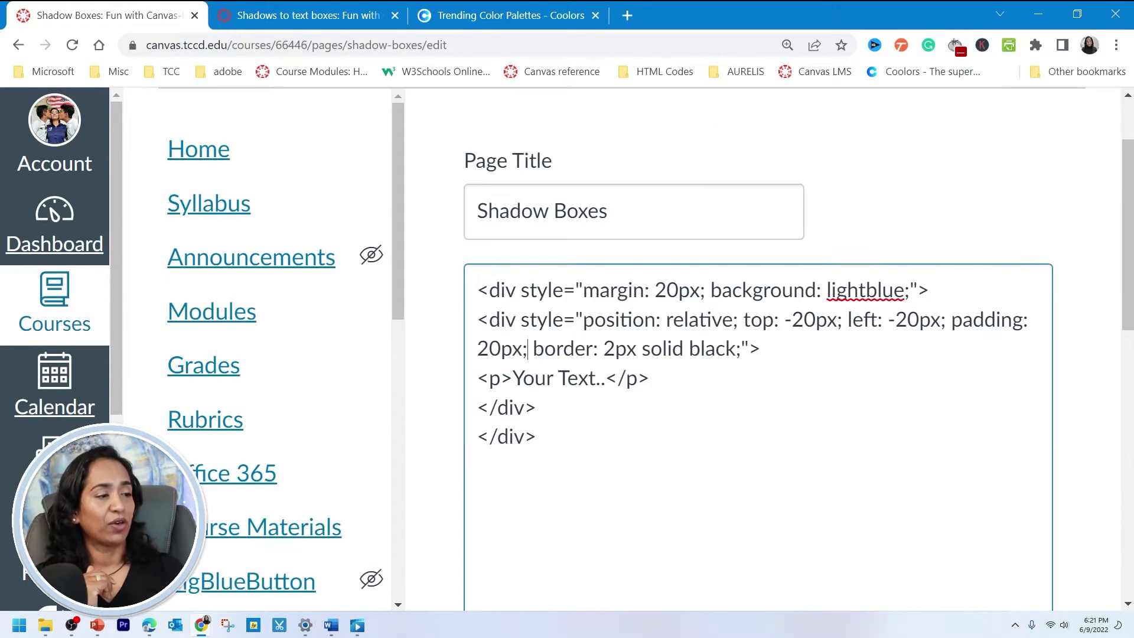
{"action": "left_click", "coordinate": [804, 321]}
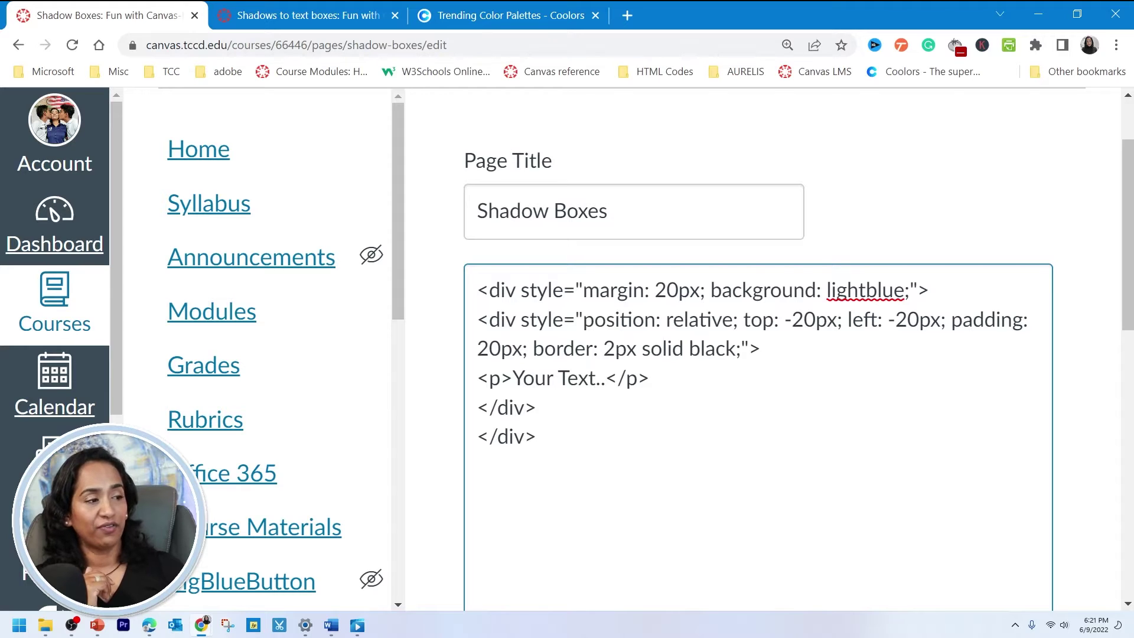
{"action": "key", "text": "BackSpace"}
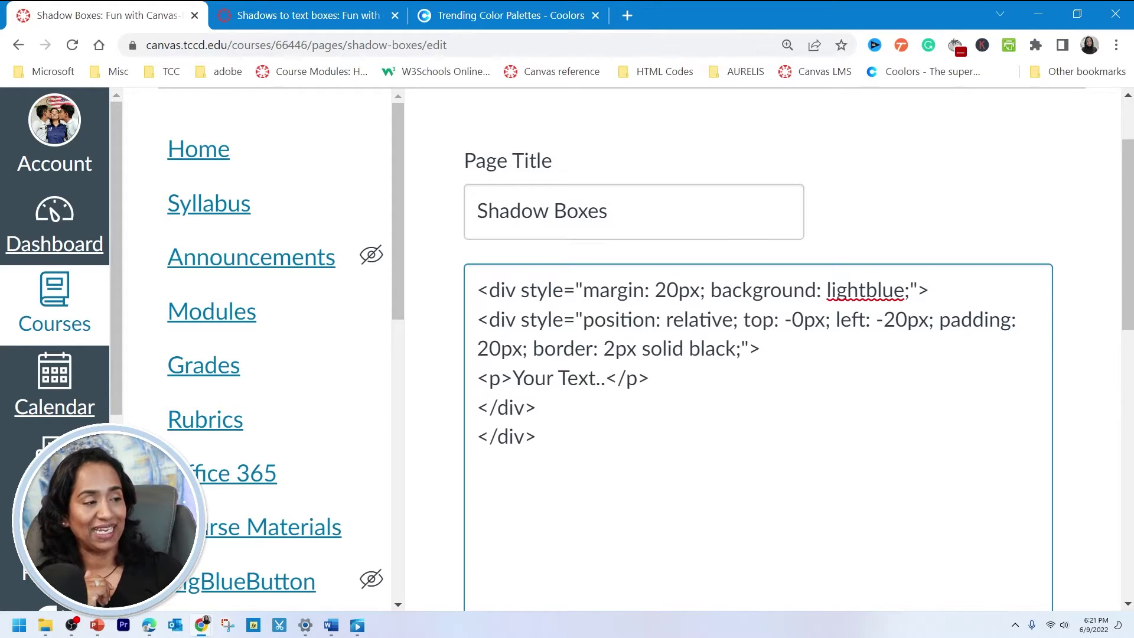
{"action": "type", "text": "4"}
{"action": "scroll", "coordinate": [924, 507], "scroll_direction": "down", "scroll_amount": 5}
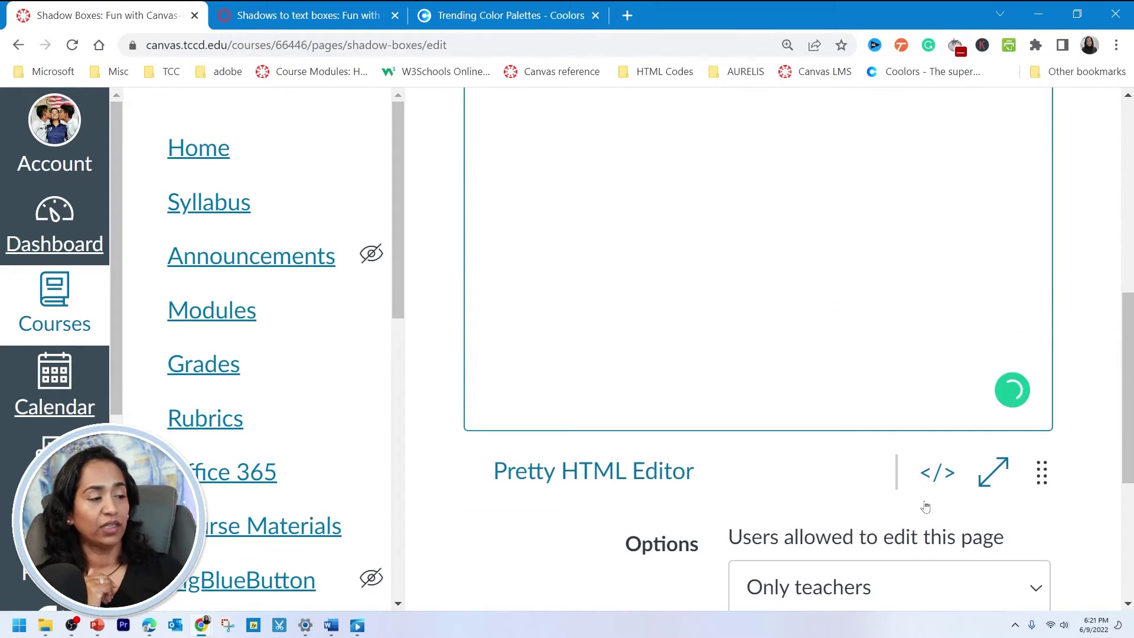
{"action": "left_click", "coordinate": [937, 471]}
{"action": "scroll", "coordinate": [763, 368], "scroll_direction": "up", "scroll_amount": 3}
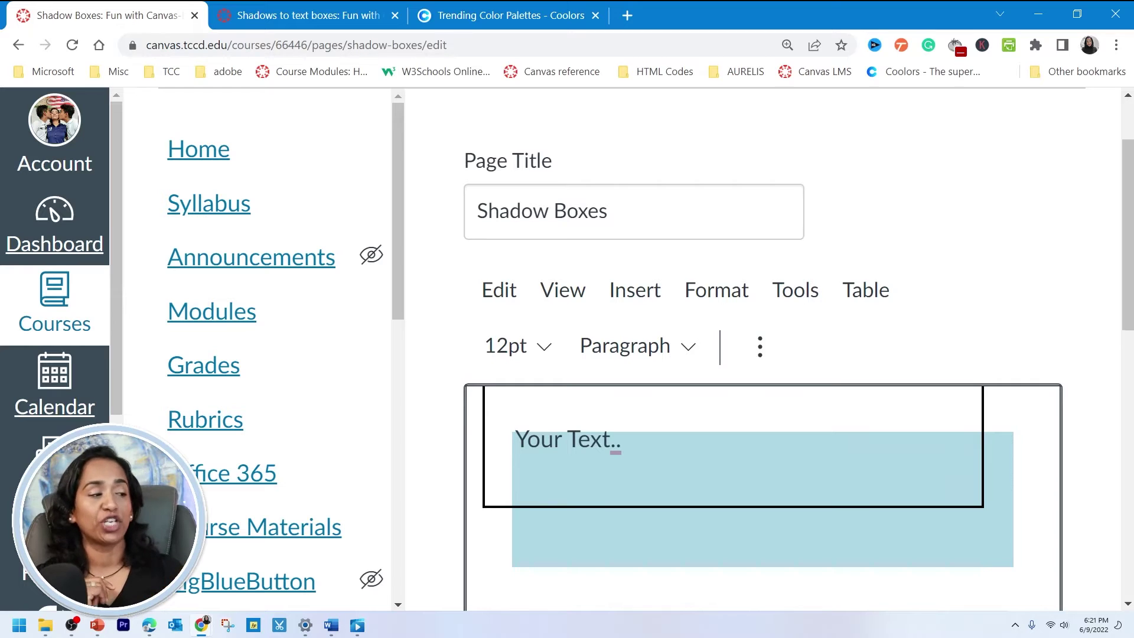
Set the inner div's top offset back to -20px in the HTML source.
{"action": "scroll", "coordinate": [762, 367], "scroll_direction": "down", "scroll_amount": 3}
{"action": "scroll", "coordinate": [935, 431], "scroll_direction": "down", "scroll_amount": 5}
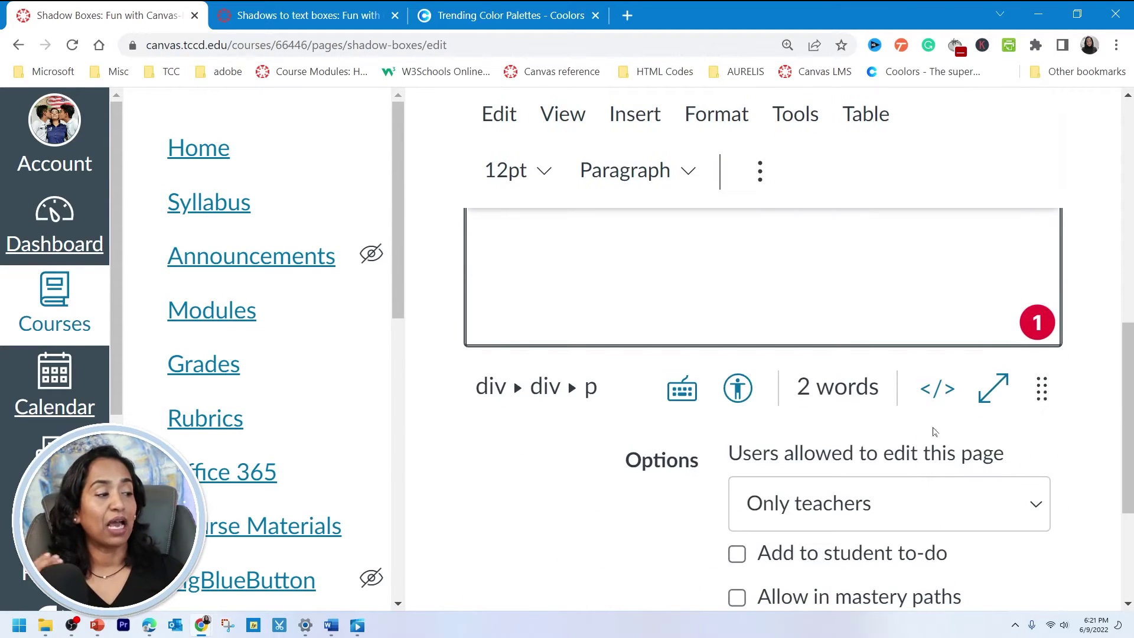
{"action": "left_click", "coordinate": [934, 387]}
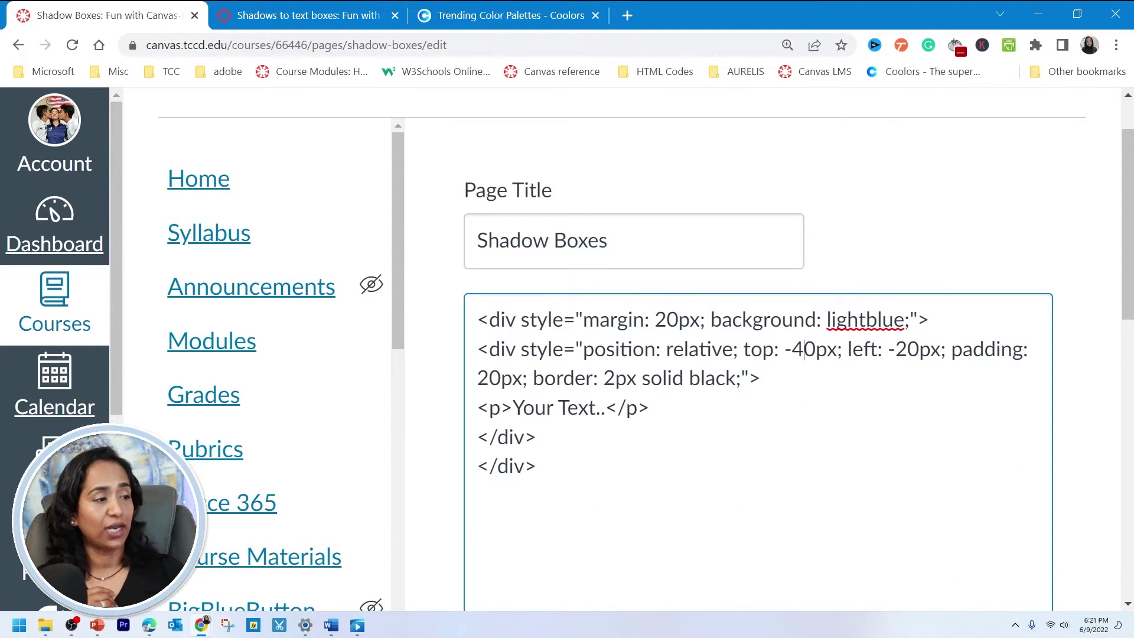
{"action": "key", "text": "BackSpace"}
{"action": "type", "text": "2"}
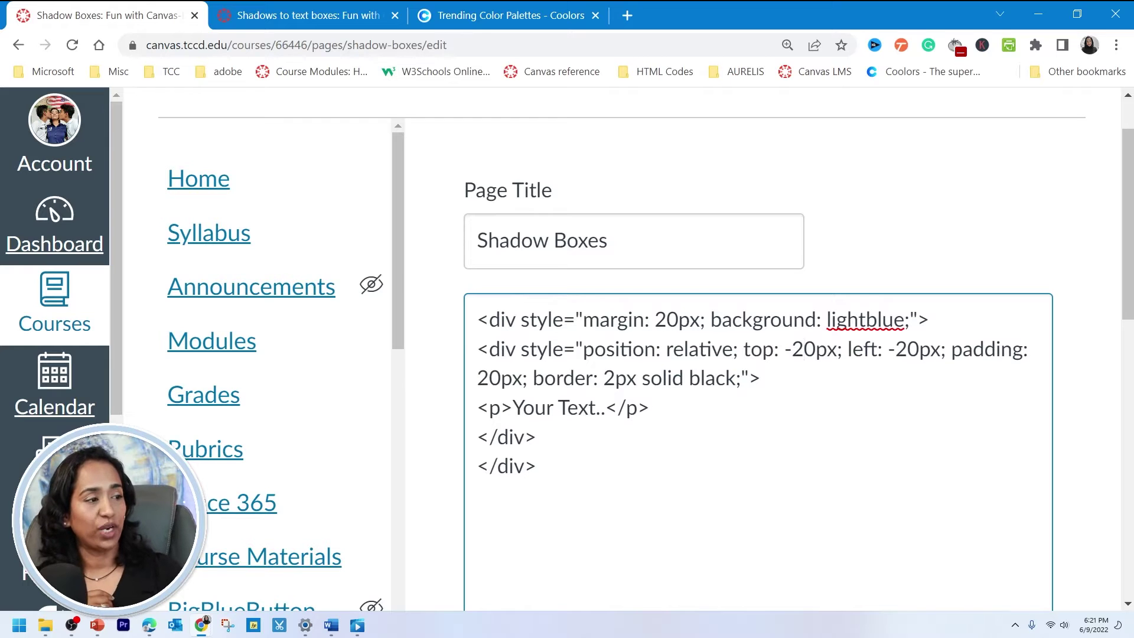
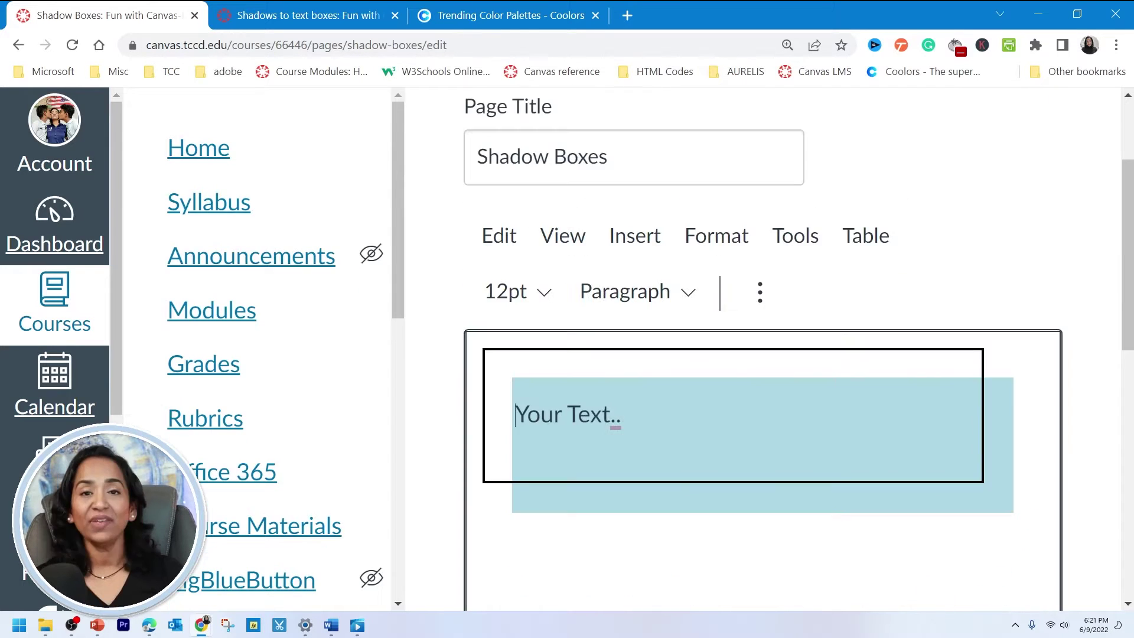
Add "background: #f0f3bd;" back before the border declaration in the inner div's style and preview the rendered box.
{"action": "scroll", "coordinate": [968, 503], "scroll_direction": "down", "scroll_amount": 3}
{"action": "left_click", "coordinate": [938, 502]}
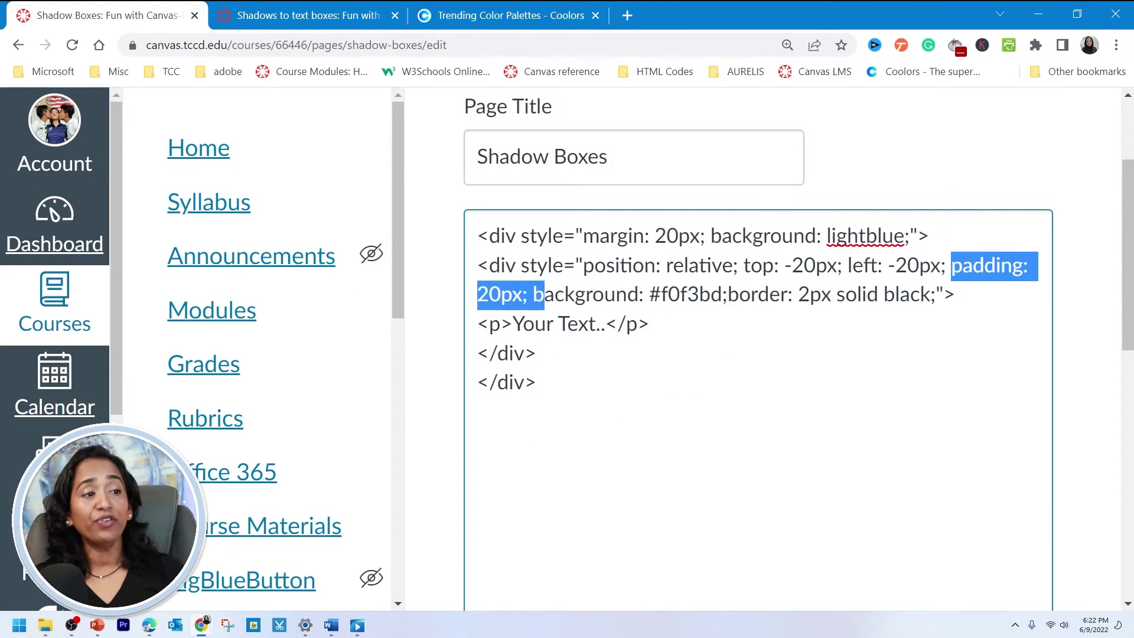
{"action": "left_click", "coordinate": [536, 382]}
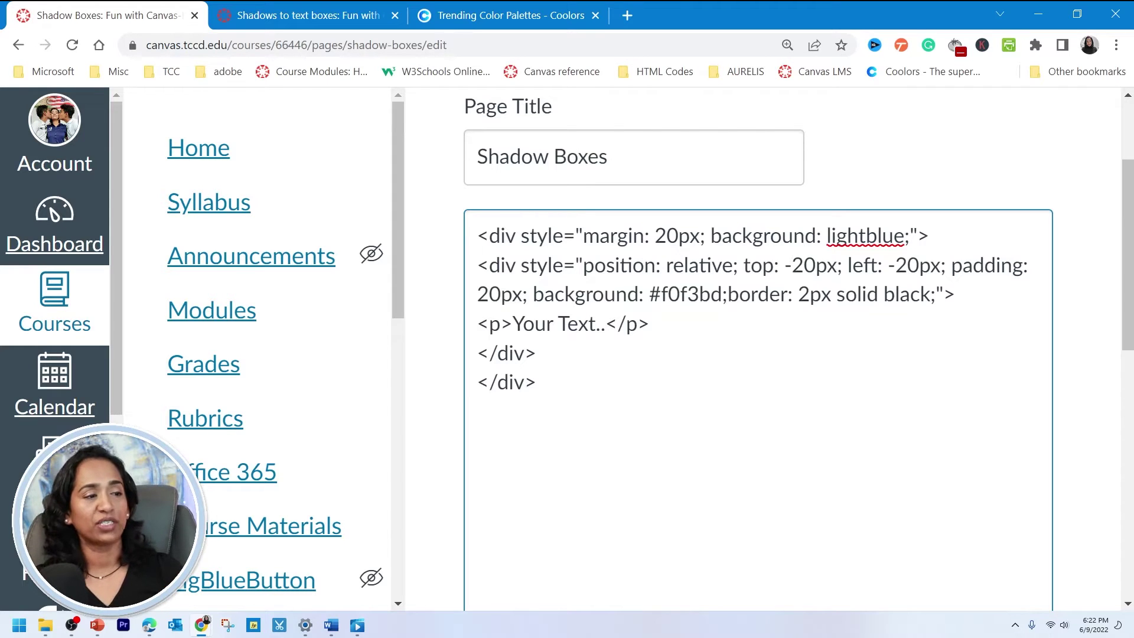
{"action": "scroll", "coordinate": [987, 562], "scroll_direction": "down", "scroll_amount": 10}
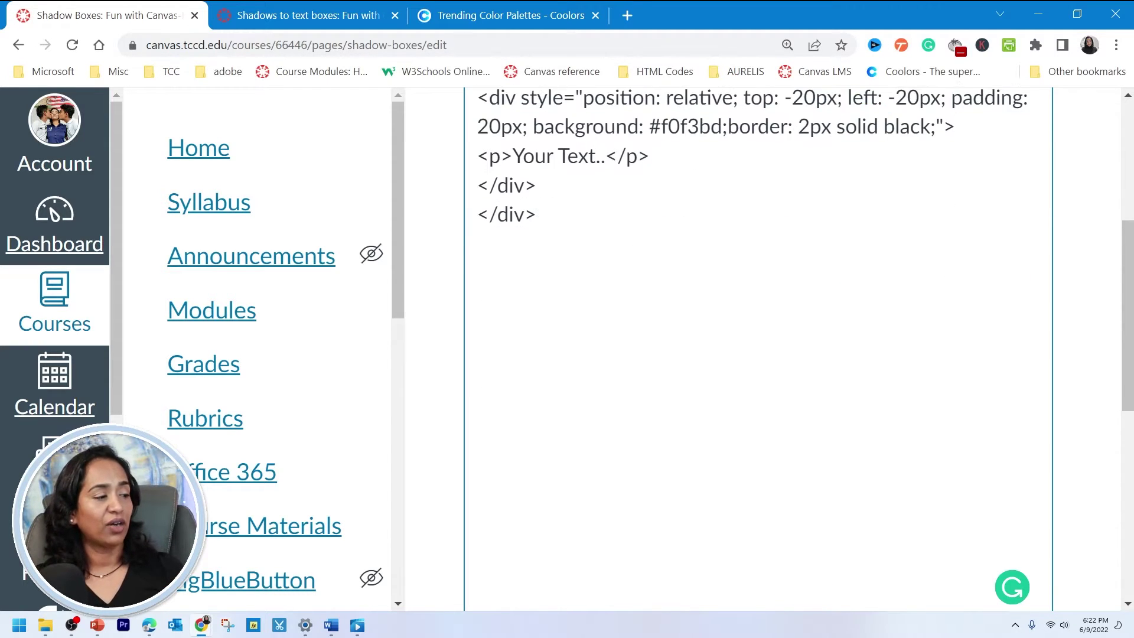
{"action": "left_click", "coordinate": [944, 503]}
{"action": "scroll", "coordinate": [944, 503], "scroll_direction": "up", "scroll_amount": 5}
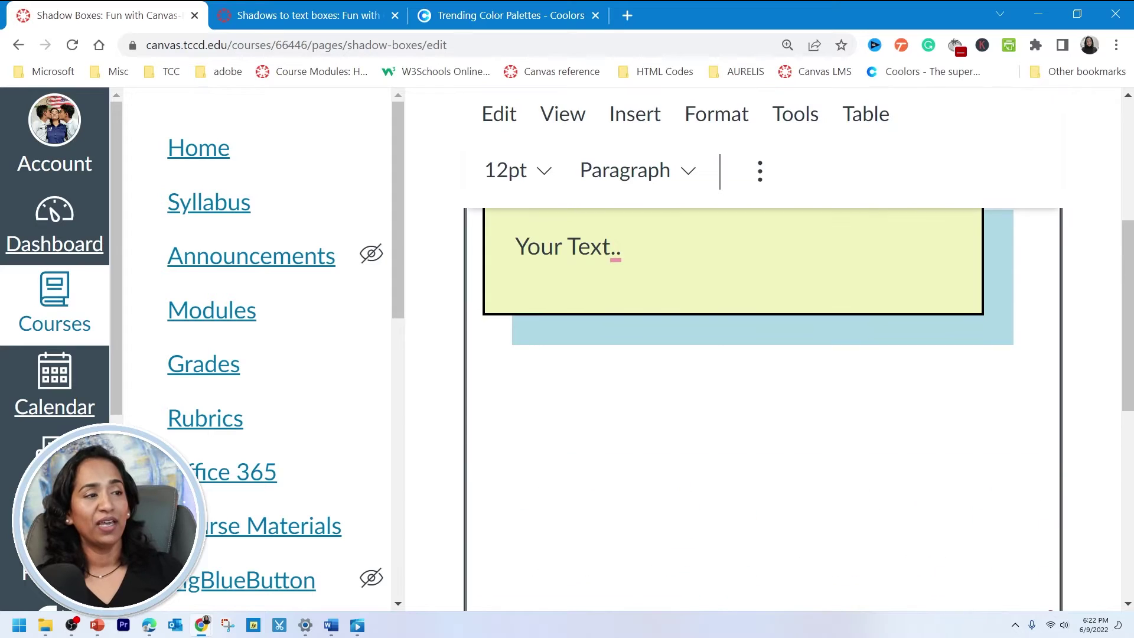
Switch to the Coolors trending palettes and copy the pale blue colour code DFE7FD.
{"action": "scroll", "coordinate": [762, 413], "scroll_direction": "down", "scroll_amount": 2}
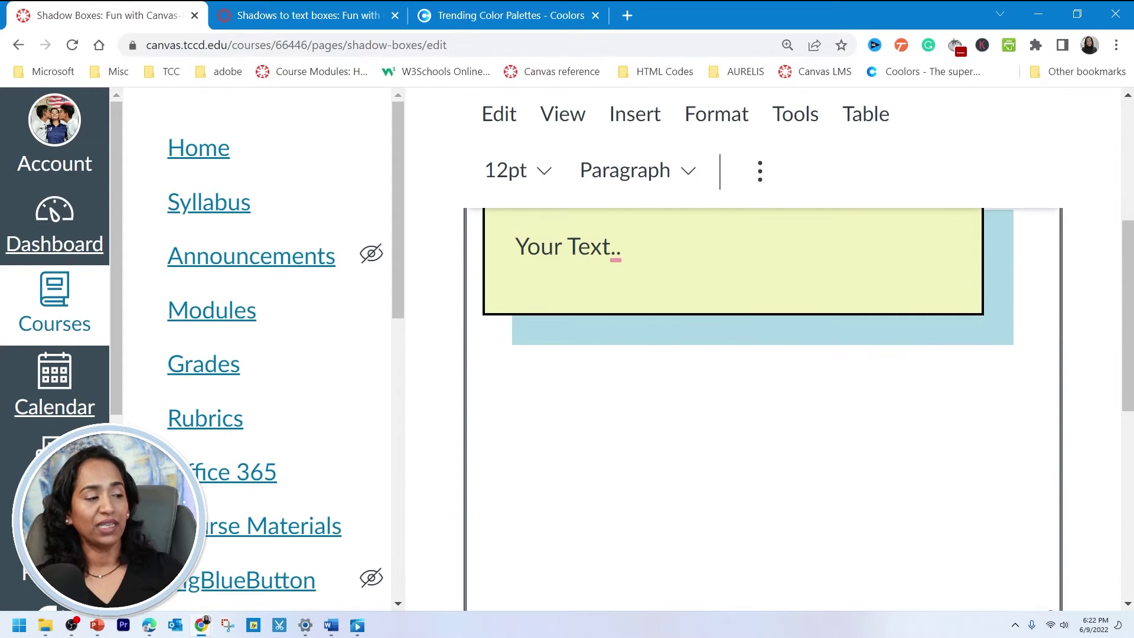
{"action": "left_click", "coordinate": [514, 14]}
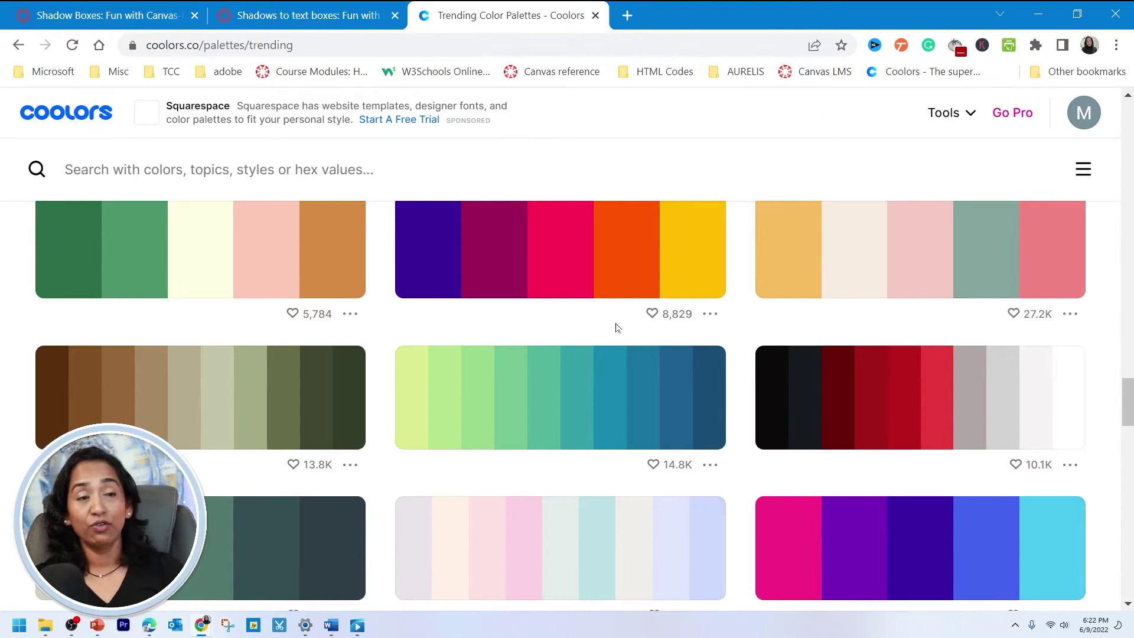
{"action": "scroll", "coordinate": [549, 355], "scroll_direction": "down", "scroll_amount": 2}
{"action": "scroll", "coordinate": [668, 416], "scroll_direction": "down", "scroll_amount": 1}
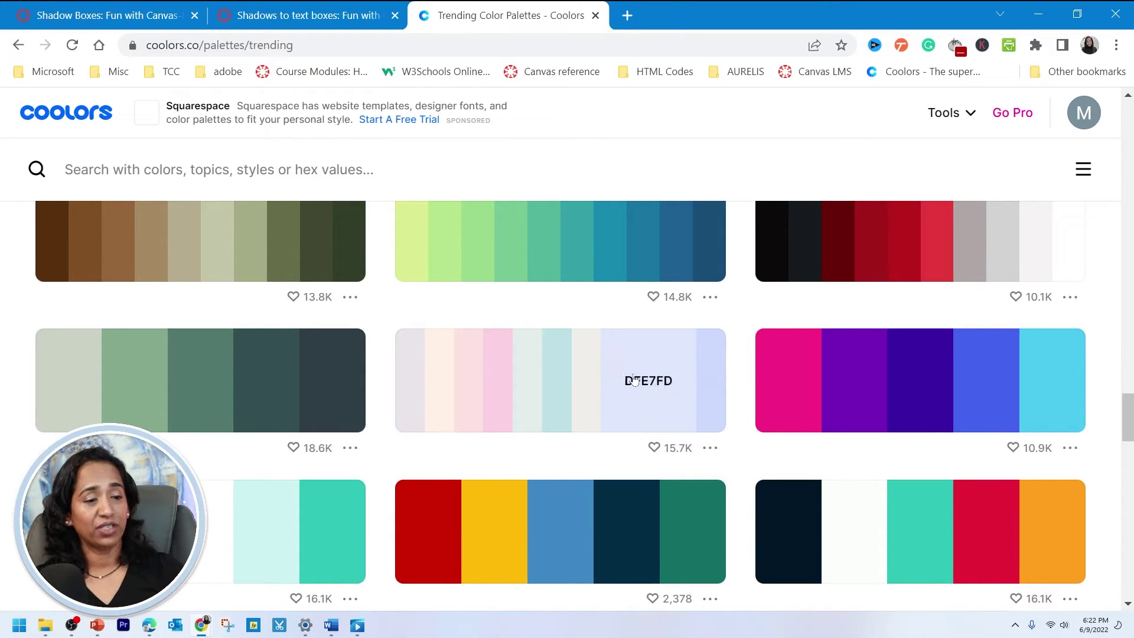
{"action": "left_click", "coordinate": [633, 380]}
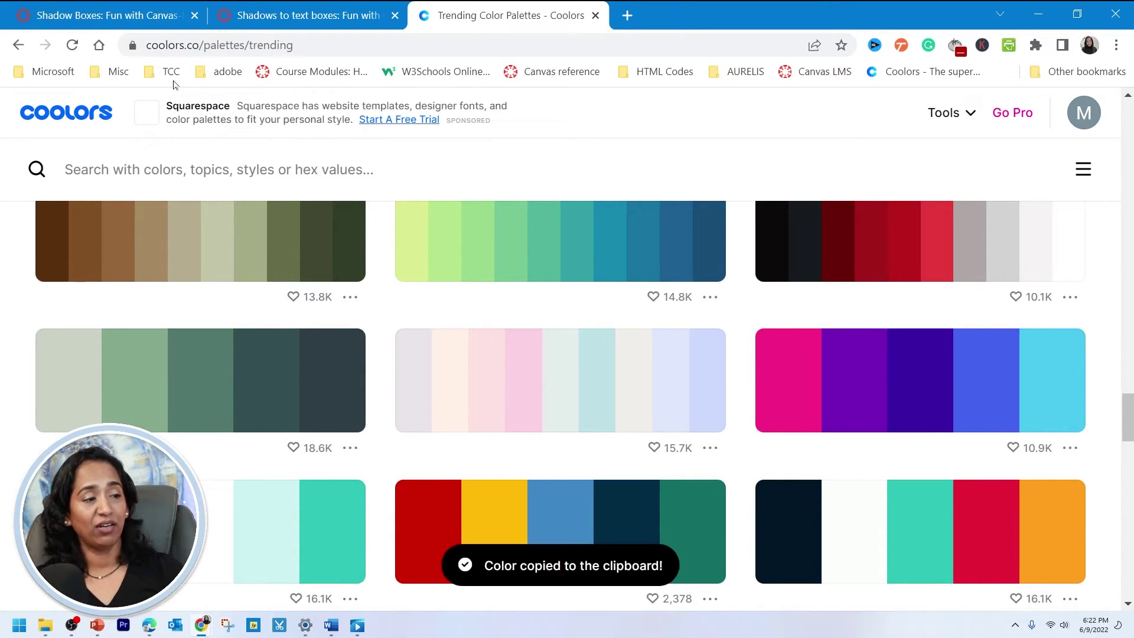
Return to the Canvas page, replace the inner div's background colour code with dfe7fd, and preview the rendered box.
{"action": "left_click", "coordinate": [145, 16]}
{"action": "scroll", "coordinate": [768, 355], "scroll_direction": "down", "scroll_amount": 3}
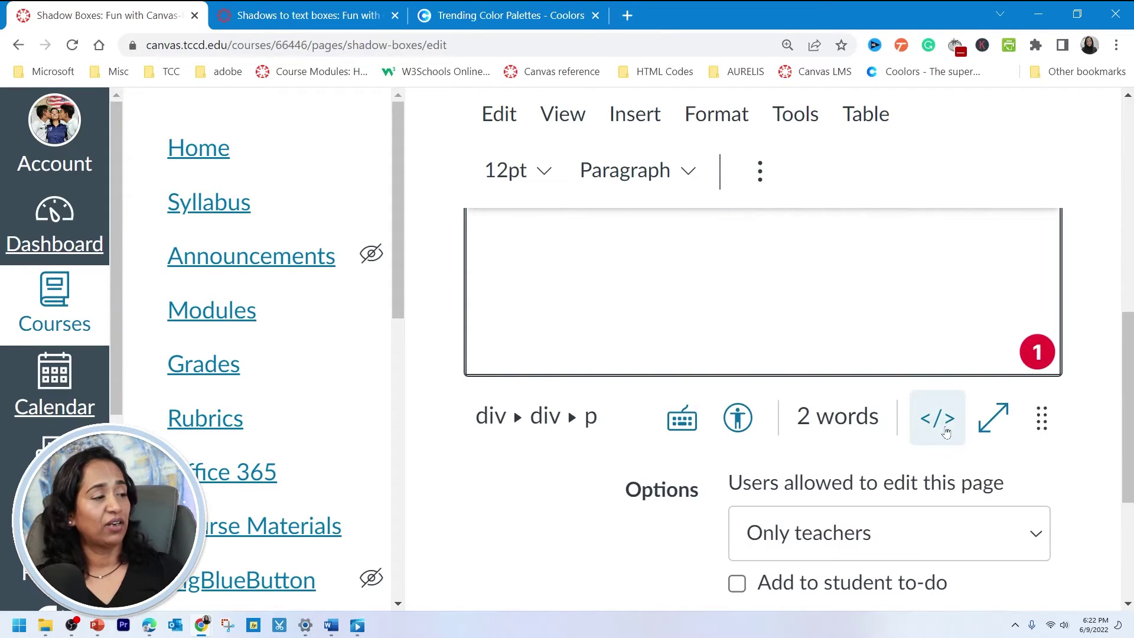
{"action": "left_click", "coordinate": [937, 418]}
{"action": "double_click", "coordinate": [692, 261]}
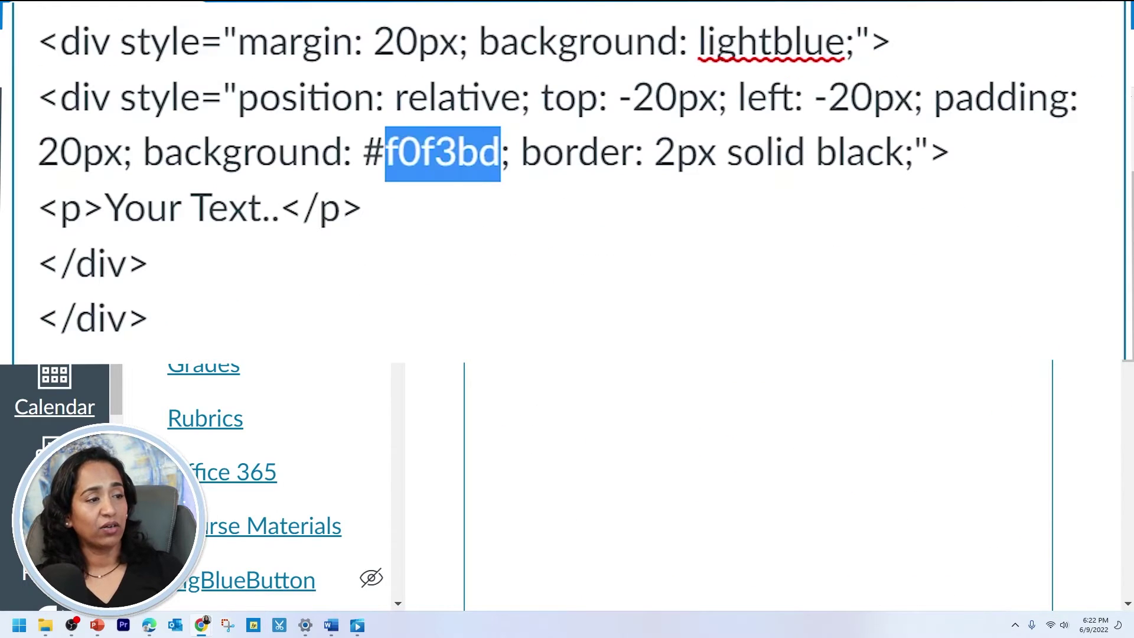
{"action": "key", "text": "ctrl+v"}
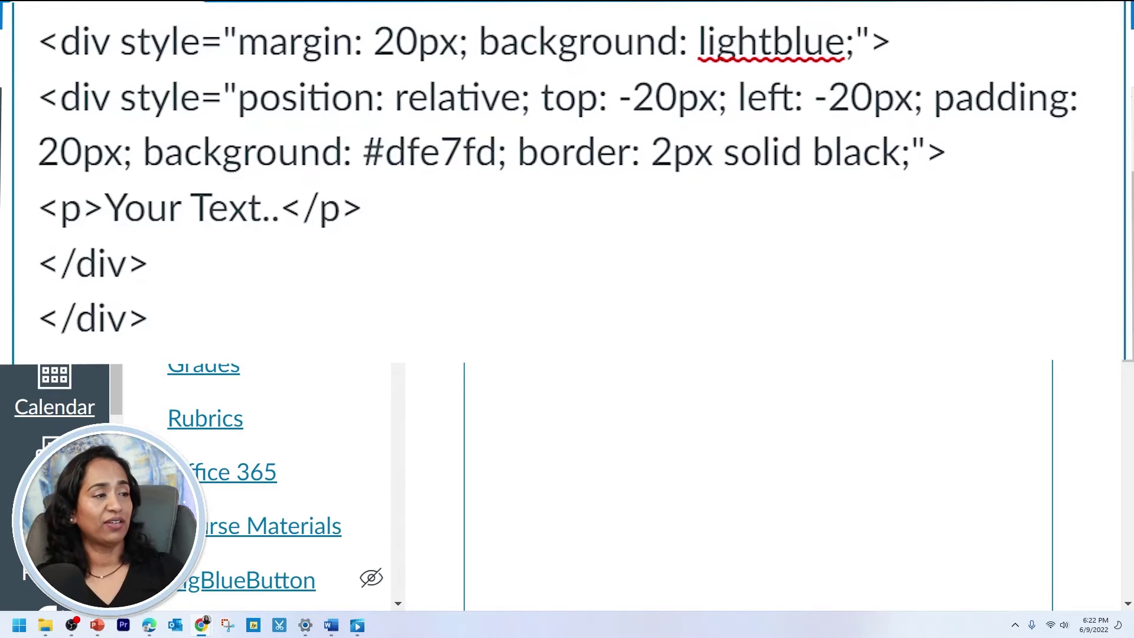
{"action": "left_click", "coordinate": [937, 552]}
{"action": "scroll", "coordinate": [762, 355], "scroll_direction": "up", "scroll_amount": 4}
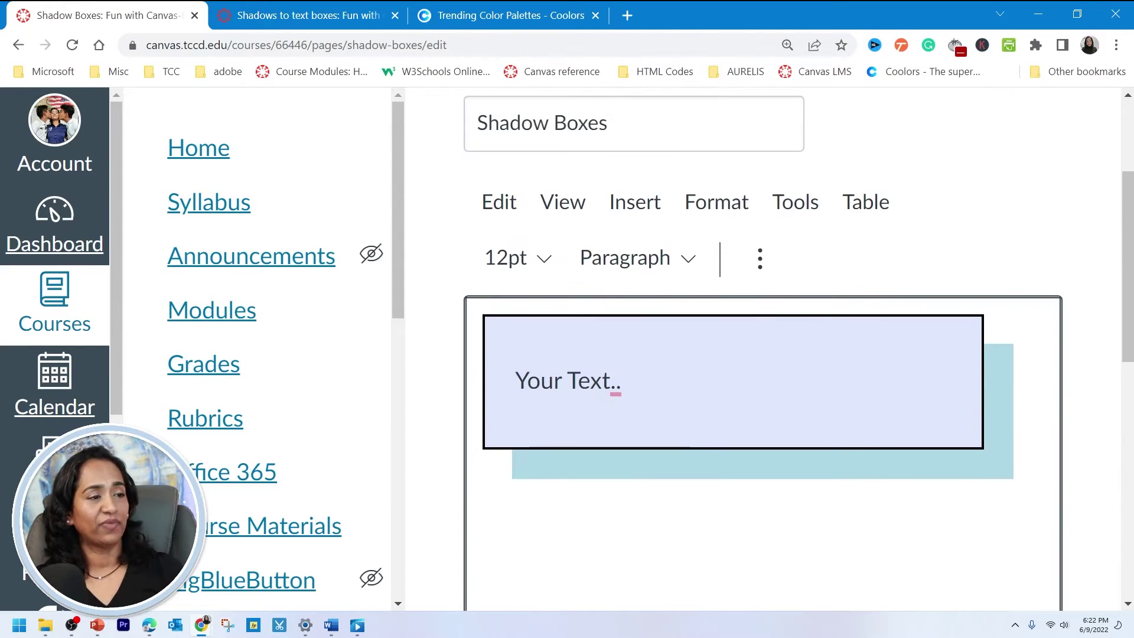
Undo the inner div's background colour replacement in the HTML source.
{"action": "scroll", "coordinate": [762, 354], "scroll_direction": "down", "scroll_amount": 4}
{"action": "left_click", "coordinate": [935, 551]}
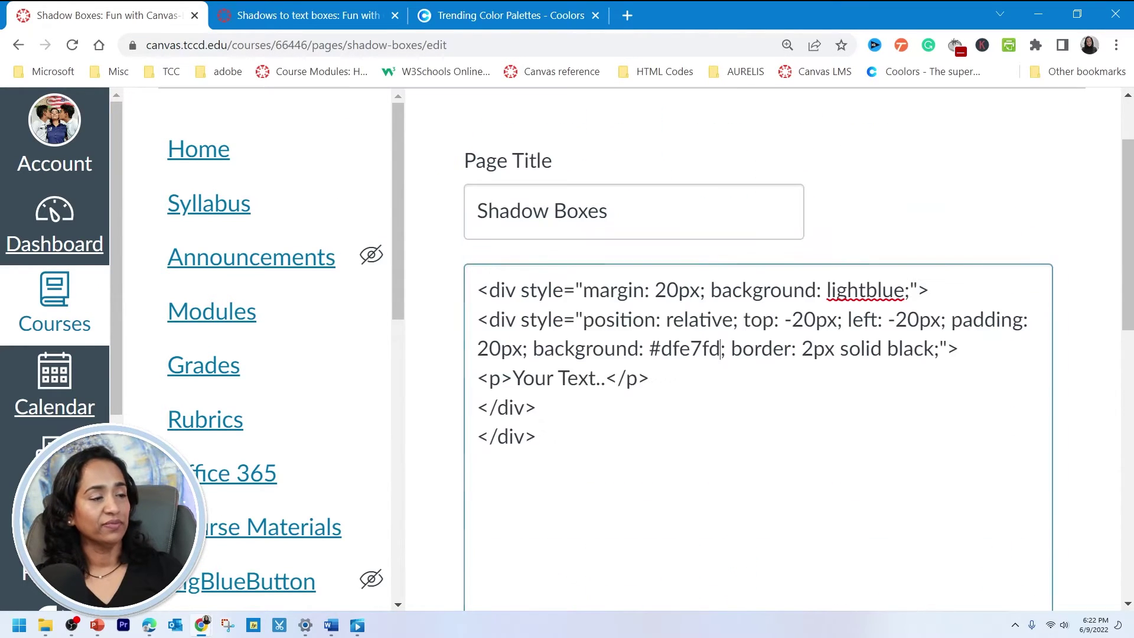
{"action": "key", "text": "ctrl+z"}
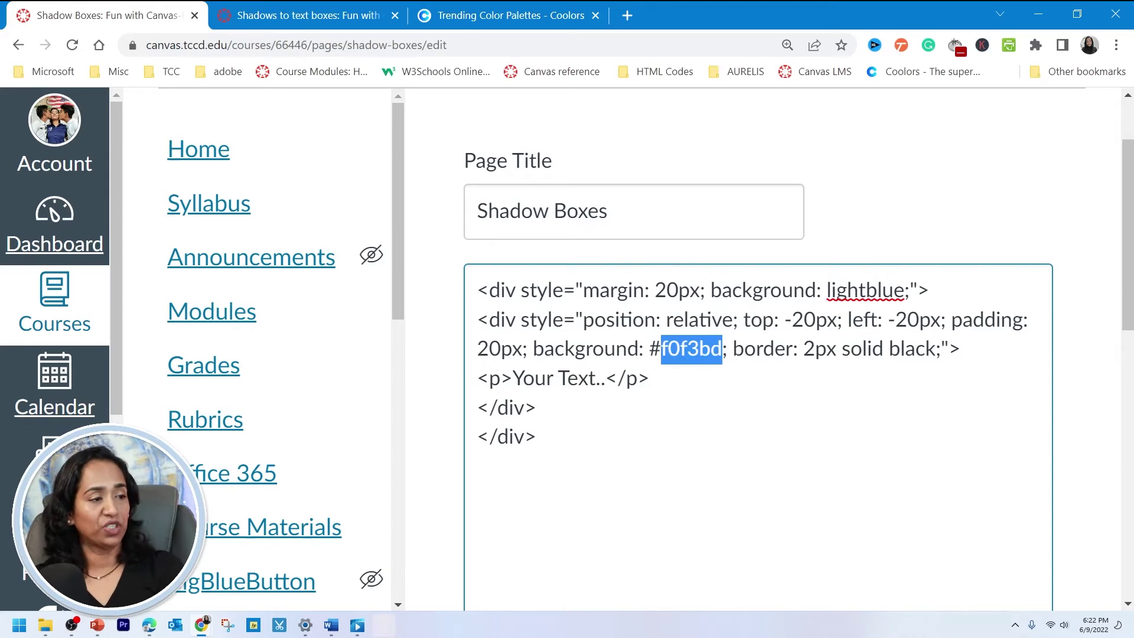
{"action": "left_click", "coordinate": [650, 379]}
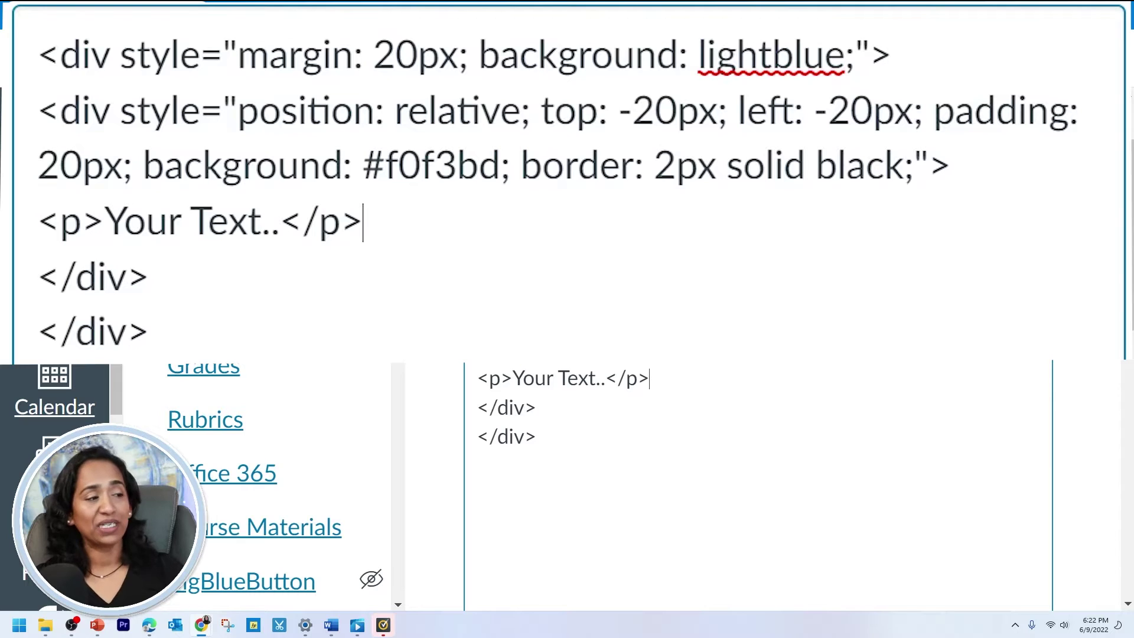
Change the inner div's border to "4px double red" in the HTML source and preview the rendered box.
{"action": "left_click_drag", "start_coordinate": [806, 168], "coordinate": [727, 167]}
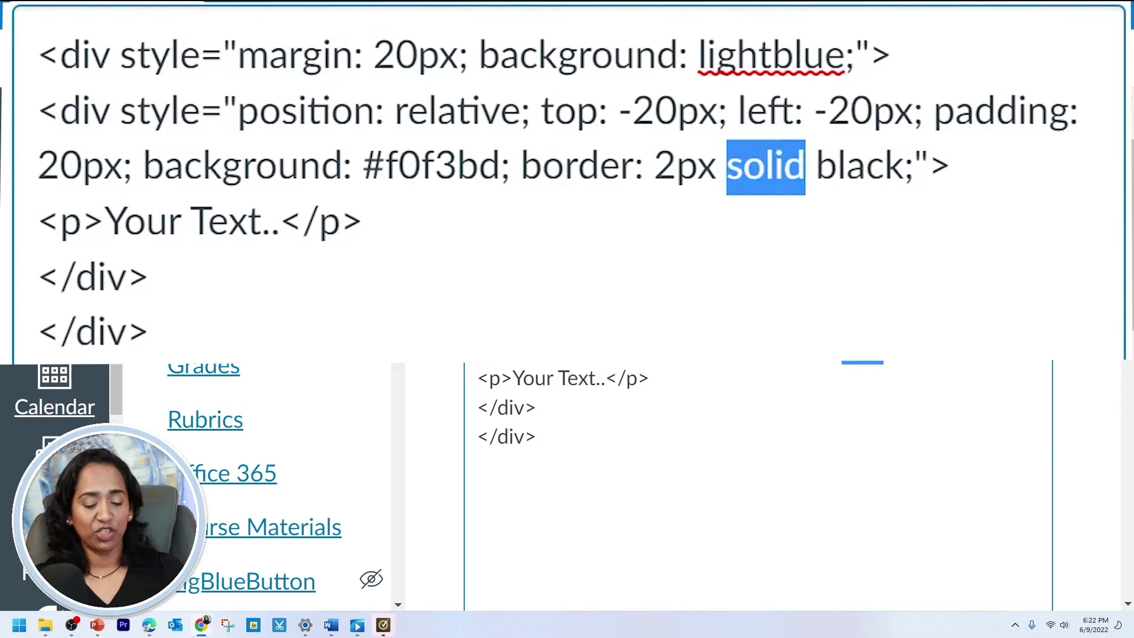
{"action": "type", "text": "double"}
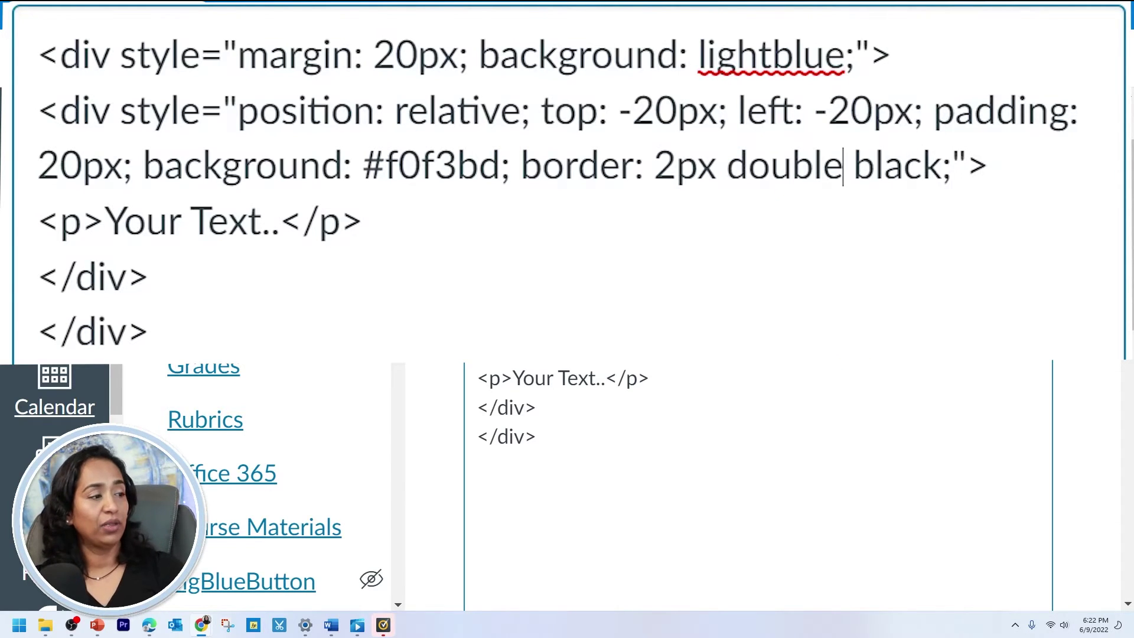
{"action": "left_click_drag", "start_coordinate": [943, 165], "coordinate": [854, 166]}
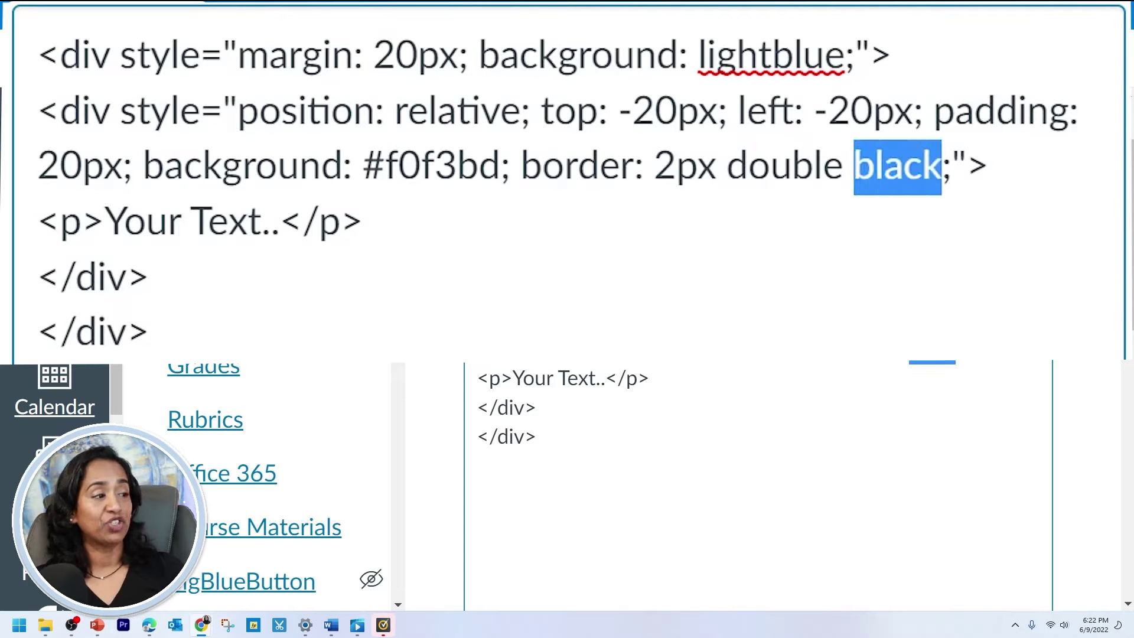
{"action": "type", "text": "red"}
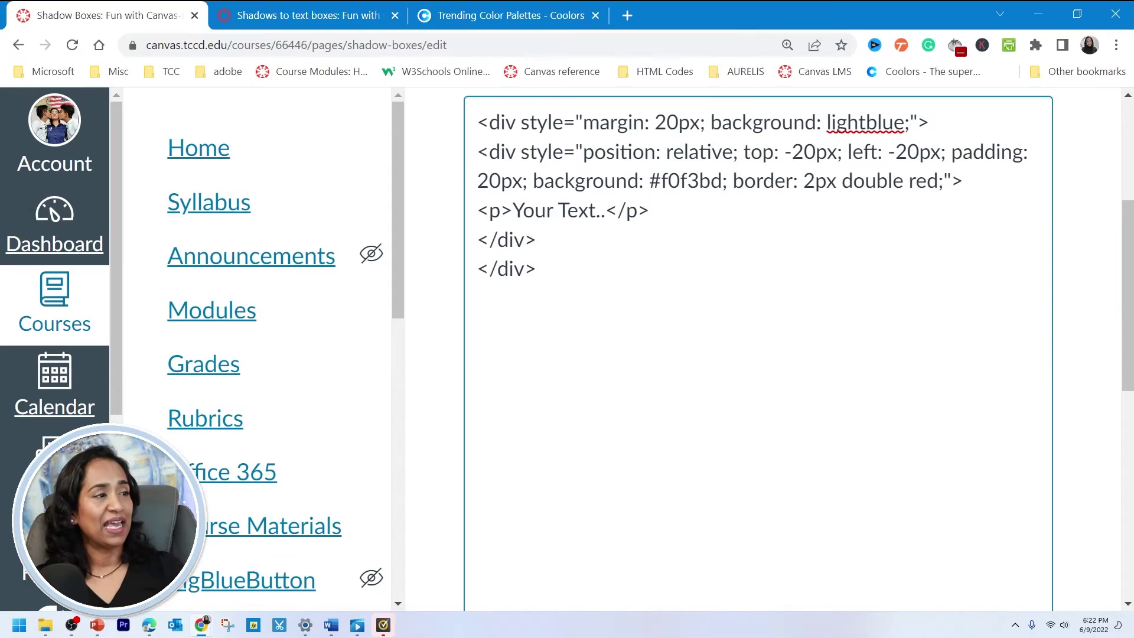
{"action": "left_click_drag", "start_coordinate": [816, 180], "coordinate": [804, 180]}
{"action": "type", "text": "4"}
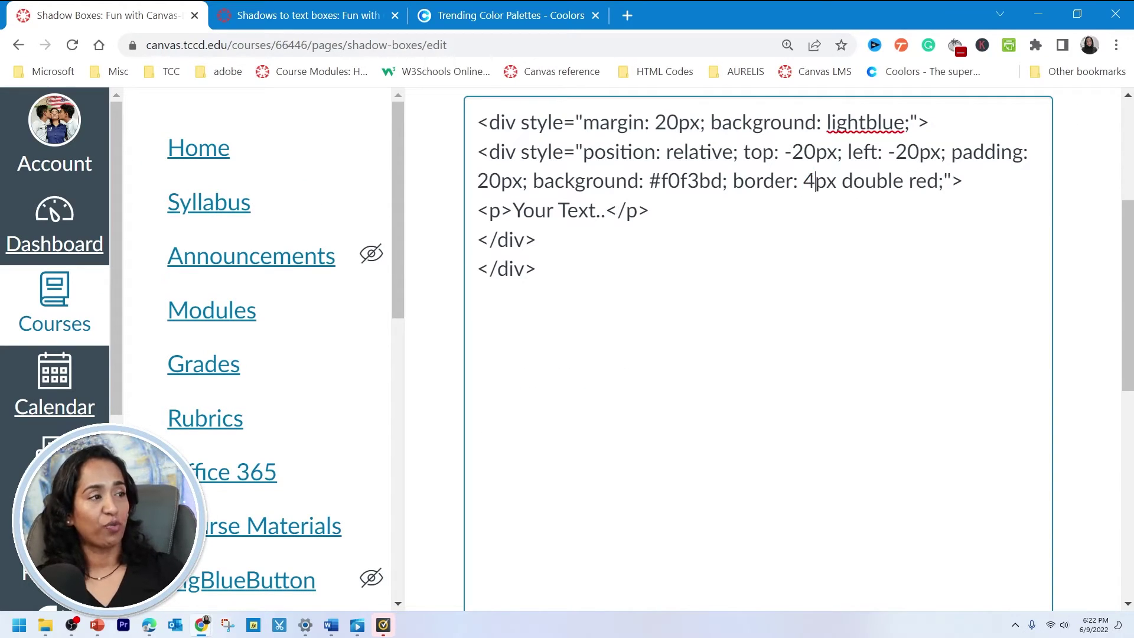
{"action": "scroll", "coordinate": [936, 413], "scroll_direction": "down", "scroll_amount": 5}
{"action": "left_click", "coordinate": [937, 470]}
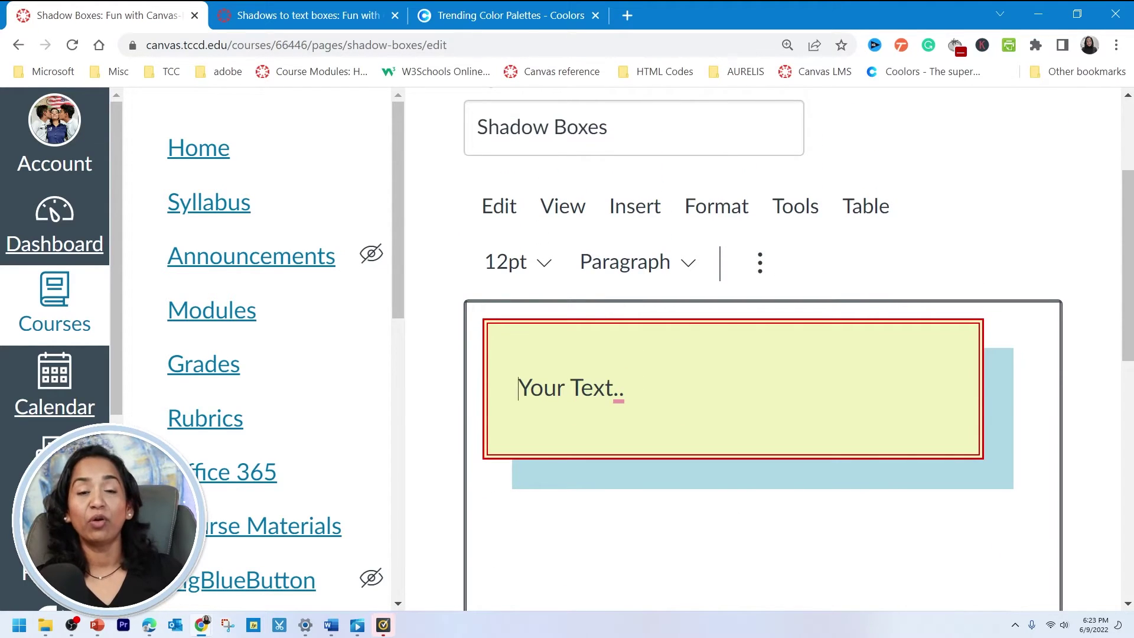
{"action": "scroll", "coordinate": [763, 401], "scroll_direction": "down", "scroll_amount": 1}
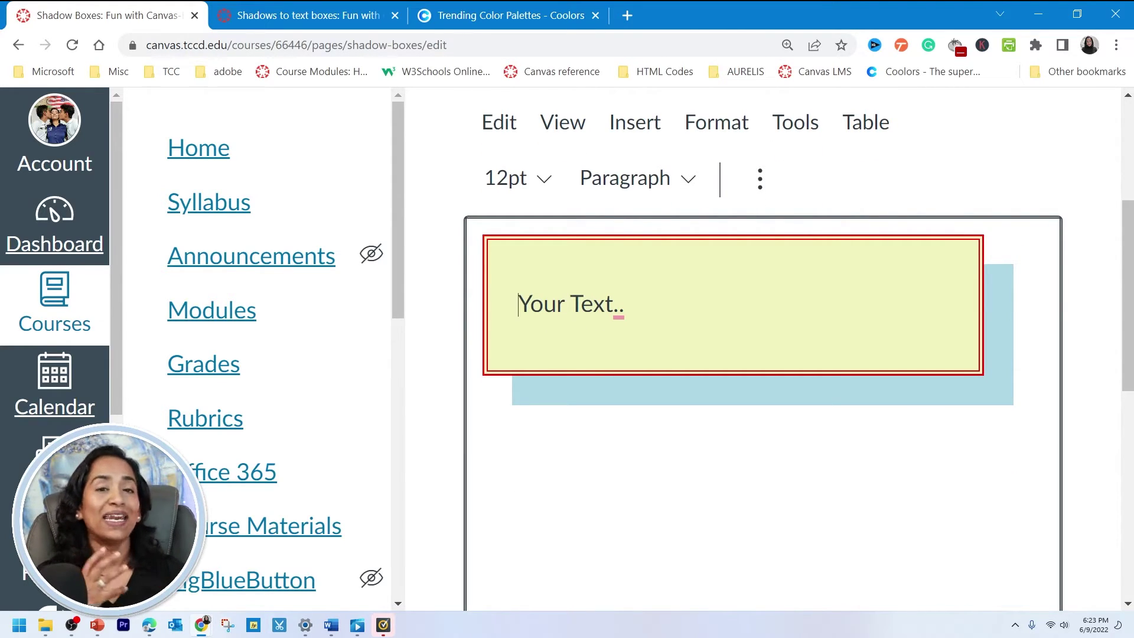
Return to the HTML source and copy the entire shadow box code.
{"action": "scroll", "coordinate": [943, 560], "scroll_direction": "down", "scroll_amount": 3}
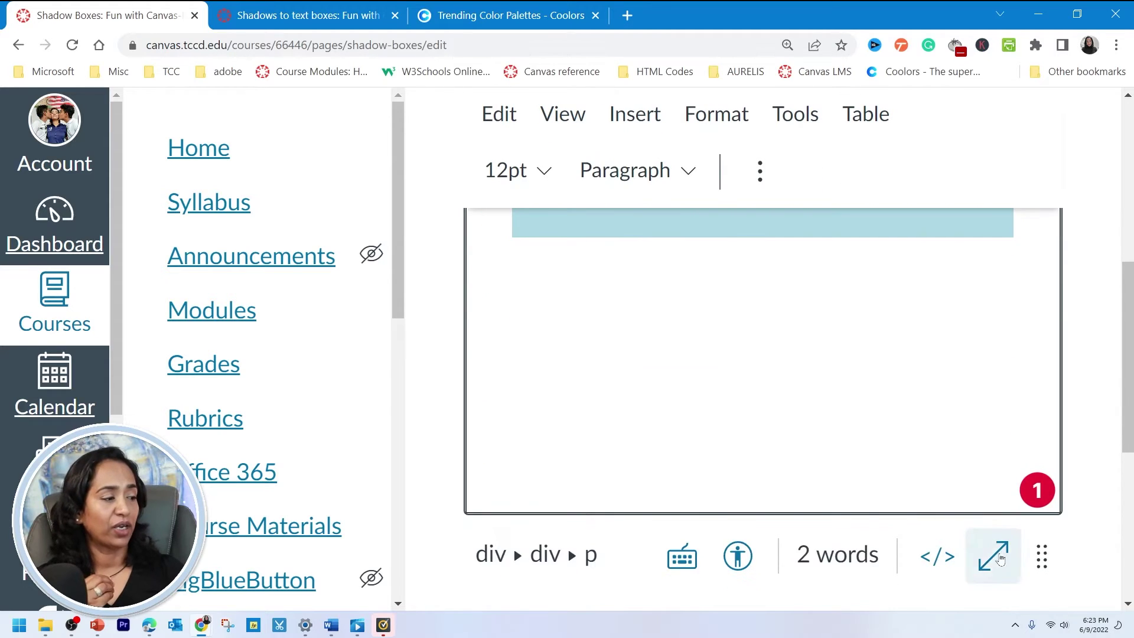
{"action": "left_click", "coordinate": [943, 559]}
{"action": "scroll", "coordinate": [943, 560], "scroll_direction": "up", "scroll_amount": 1}
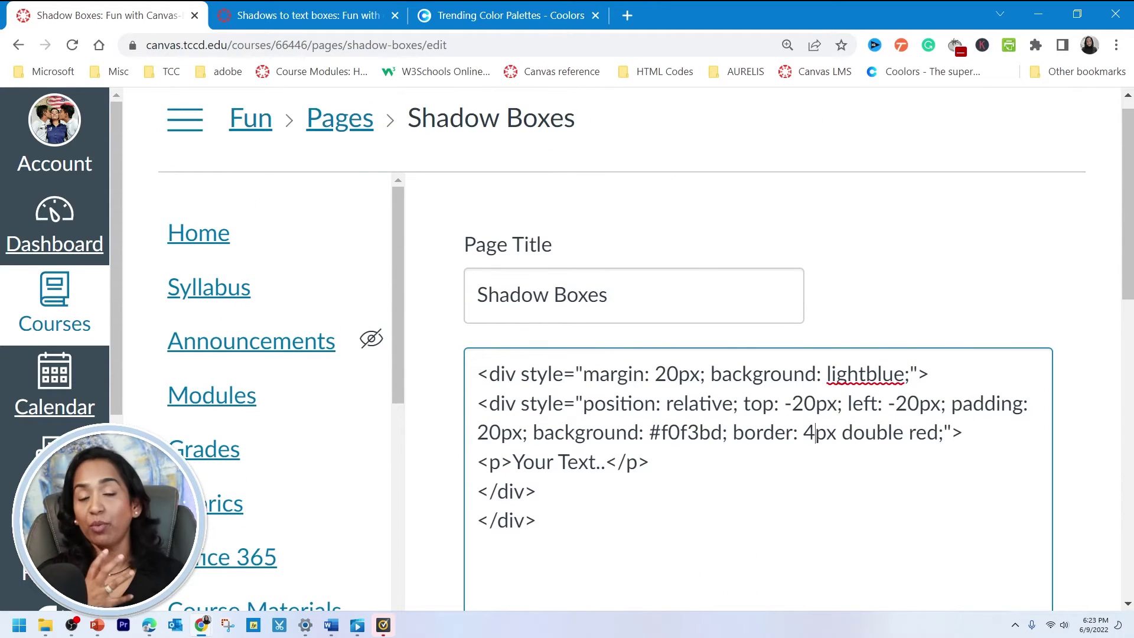
{"action": "left_click", "coordinate": [816, 433]}
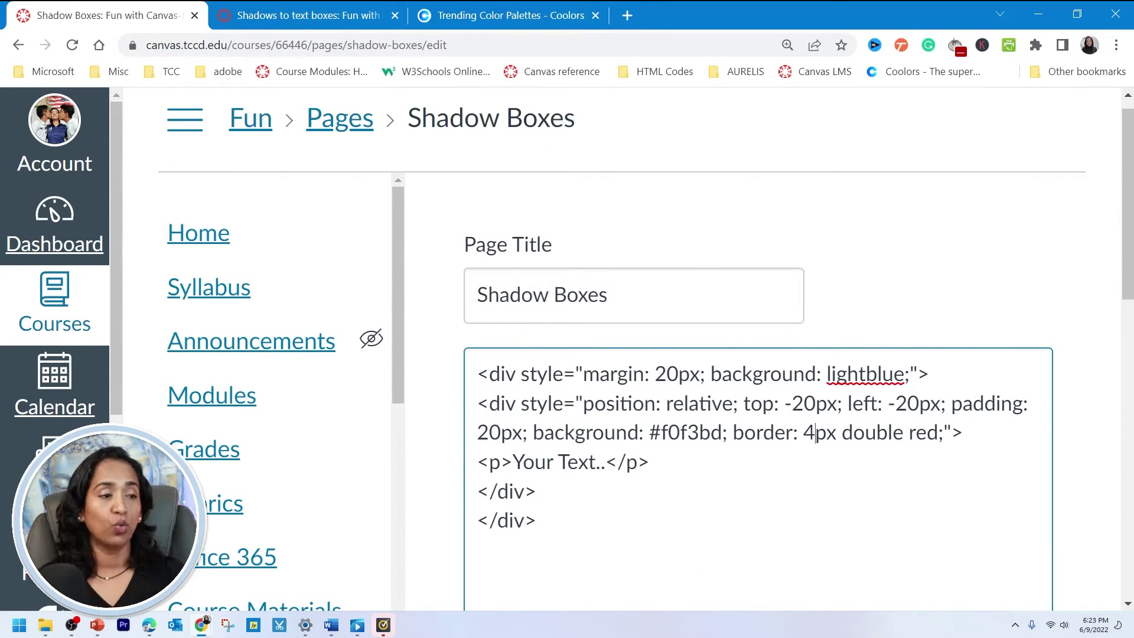
{"action": "key", "text": "ctrl+a"}
{"action": "key", "text": "ctrl+c"}
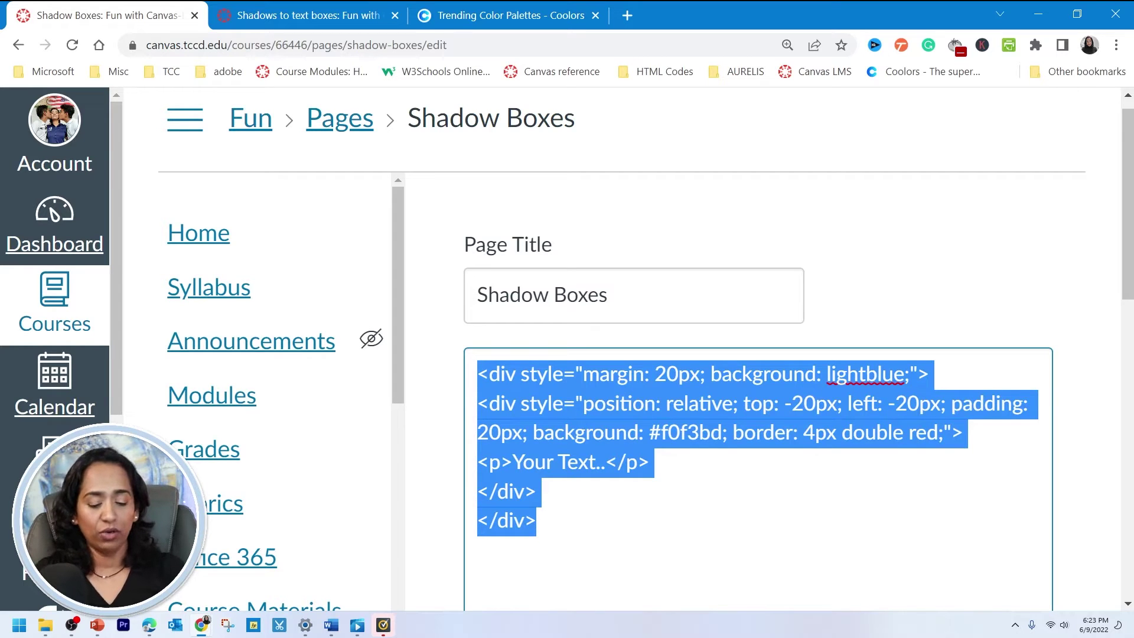
Paste two more copies of the shadow box code below the existing block in the HTML source and preview the boxes.
{"action": "scroll", "coordinate": [759, 414], "scroll_direction": "down", "scroll_amount": 2}
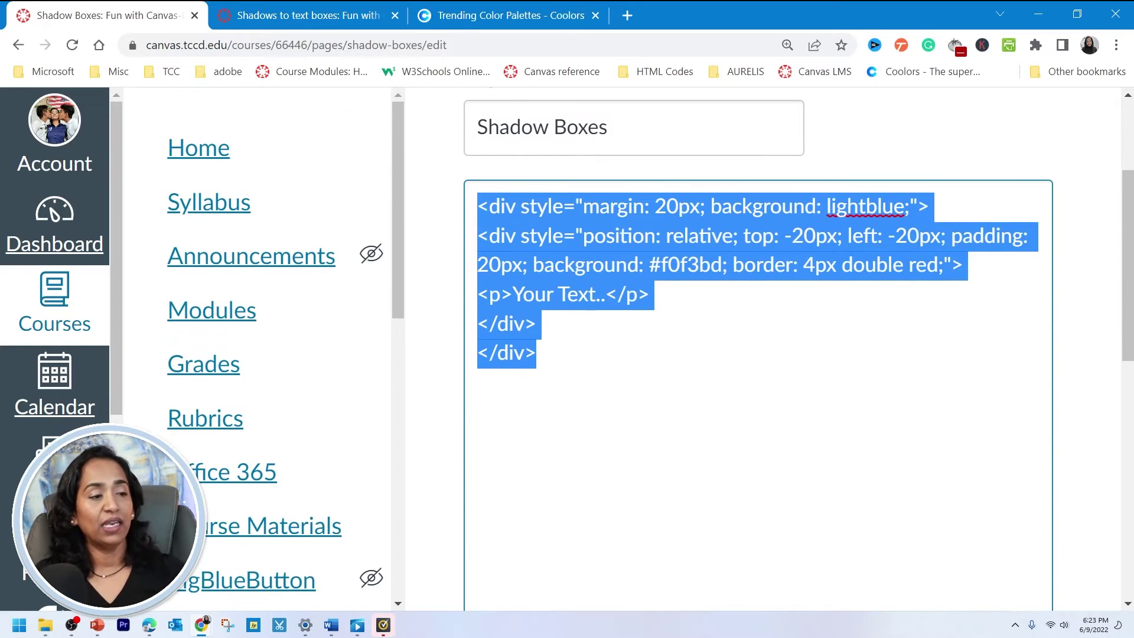
{"action": "left_click", "coordinate": [537, 353]}
{"action": "key", "text": "ctrl+v"}
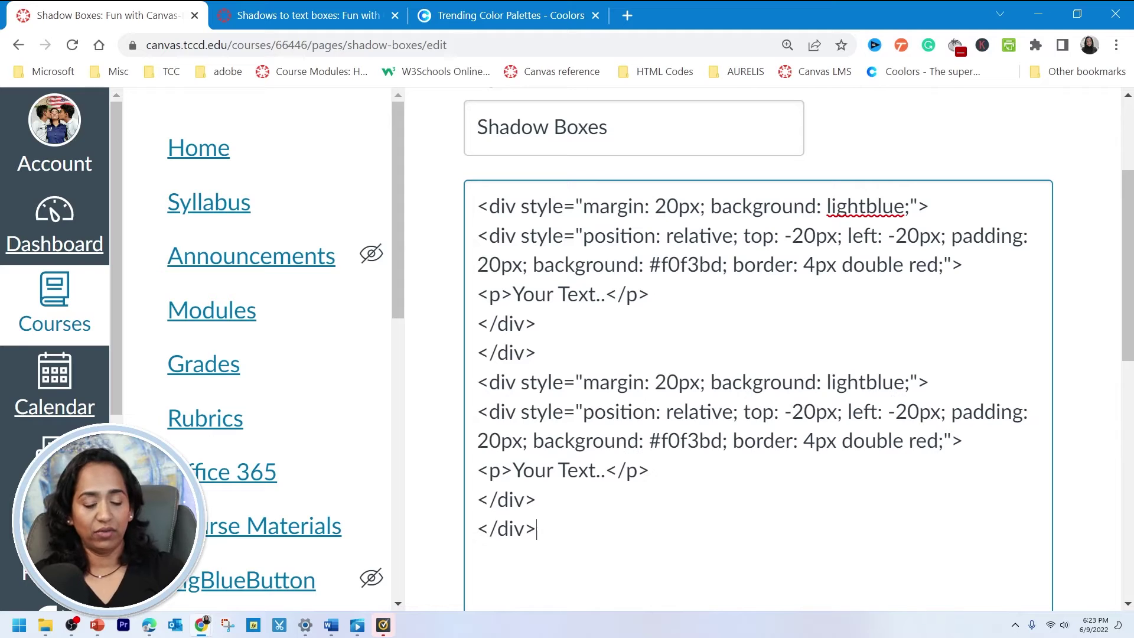
{"action": "key", "text": "Return"}
{"action": "key", "text": "ctrl+v"}
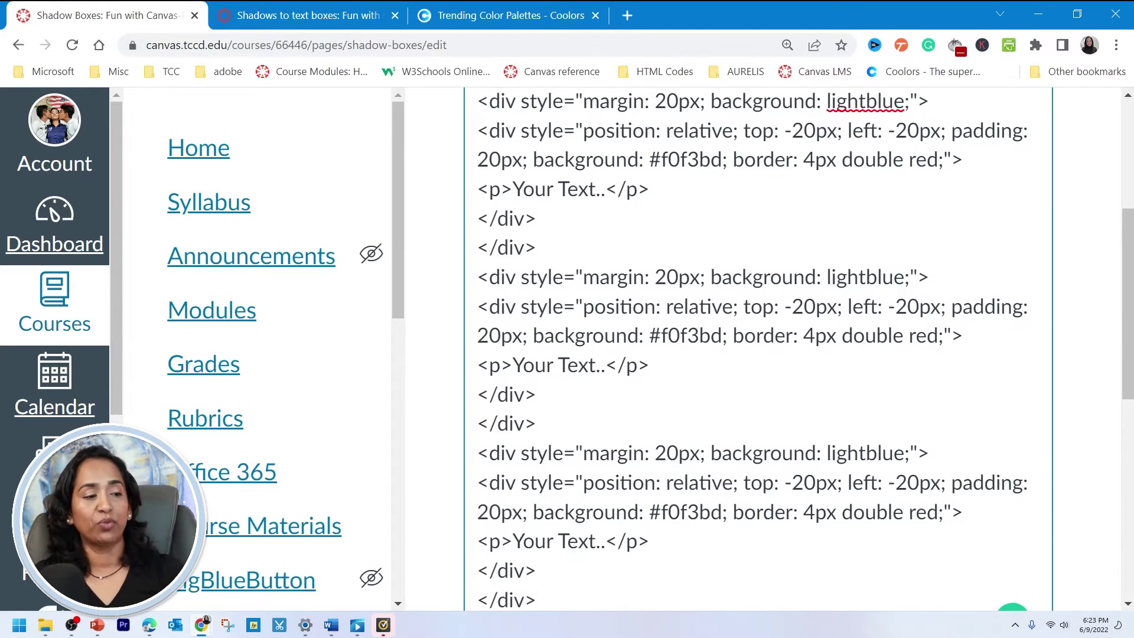
{"action": "scroll", "coordinate": [758, 414], "scroll_direction": "down", "scroll_amount": 2}
{"action": "left_click", "coordinate": [937, 535]}
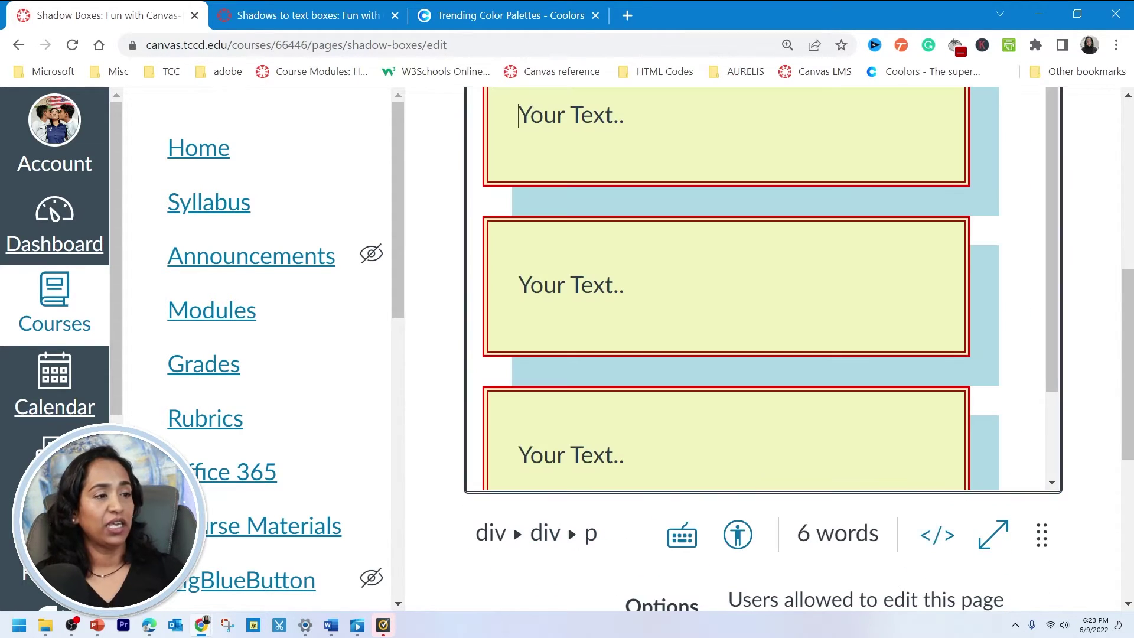
{"action": "scroll", "coordinate": [938, 535], "scroll_direction": "up", "scroll_amount": 2}
{"action": "scroll", "coordinate": [762, 408], "scroll_direction": "down", "scroll_amount": 2}
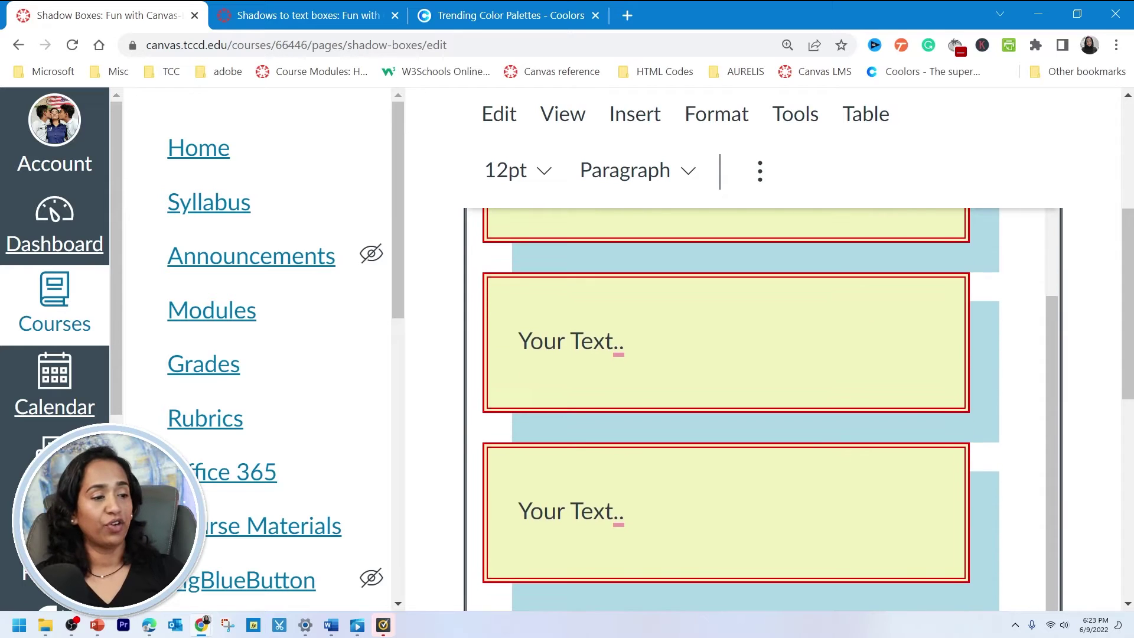
{"action": "scroll", "coordinate": [762, 407], "scroll_direction": "up", "scroll_amount": 2}
{"action": "scroll", "coordinate": [762, 408], "scroll_direction": "down", "scroll_amount": 2}
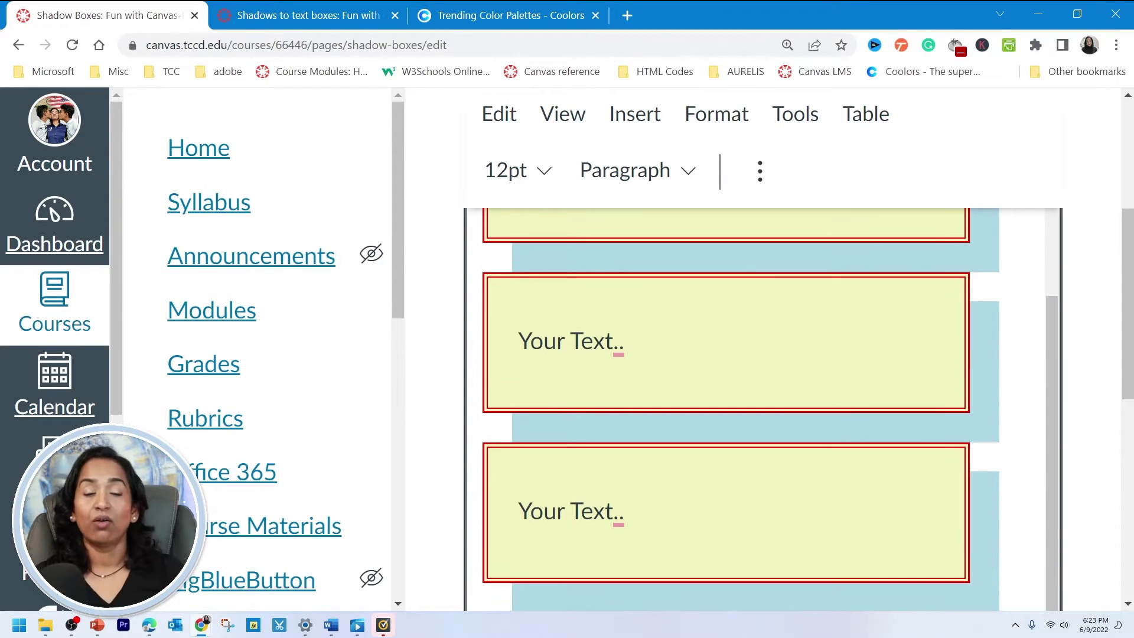
Replace the placeholder text in the first shadow box with the "The quick brown fox jumps over the lazy dog." paragraphs.
{"action": "scroll", "coordinate": [762, 408], "scroll_direction": "down", "scroll_amount": 1}
{"action": "left_click_drag", "start_coordinate": [625, 284], "coordinate": [518, 284]}
{"action": "key", "text": "BackSpace"}
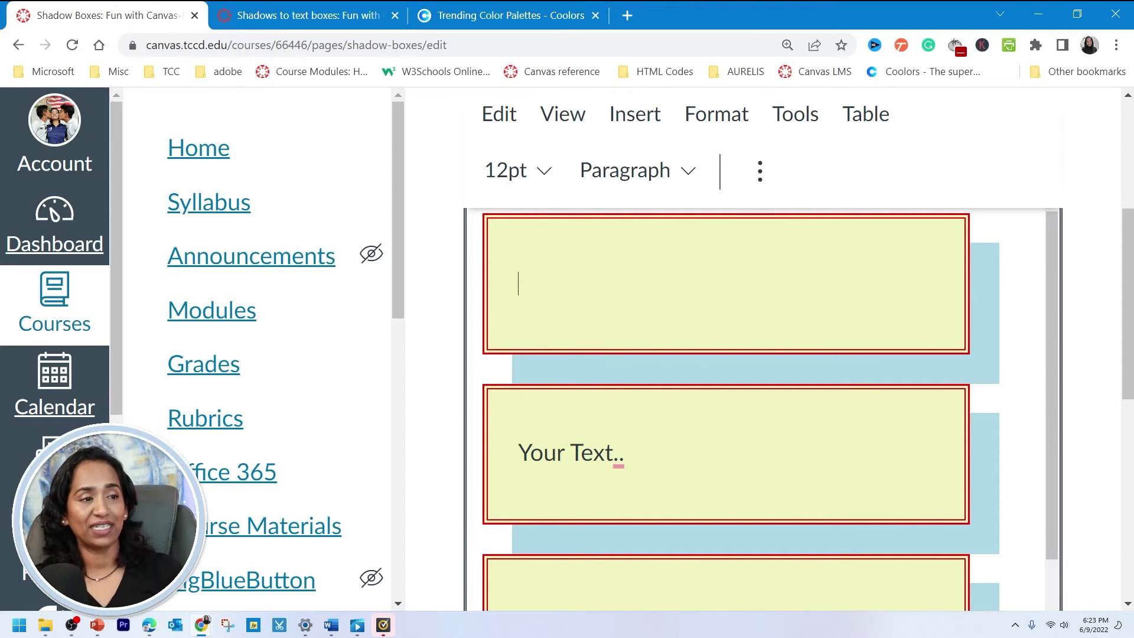
{"action": "key", "text": "ctrl+v"}
{"action": "scroll", "coordinate": [762, 407], "scroll_direction": "up", "scroll_amount": 2}
{"action": "scroll", "coordinate": [762, 408], "scroll_direction": "up", "scroll_amount": 2}
{"action": "scroll", "coordinate": [762, 407], "scroll_direction": "down", "scroll_amount": 6}
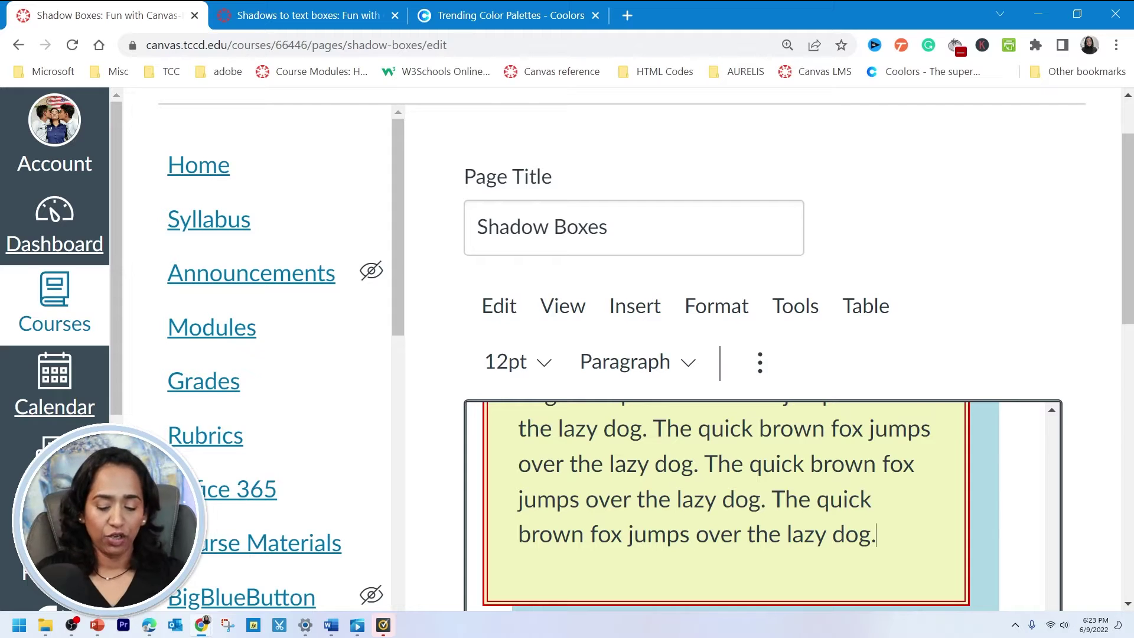
Zoom the page out to 100% and delete the last two paragraphs in the first shadow box.
{"action": "key", "text": "ctrl+minus"}
{"action": "key", "text": "ctrl+minus"}
{"action": "key", "text": "ctrl+minus"}
{"action": "key", "text": "ctrl+minus"}
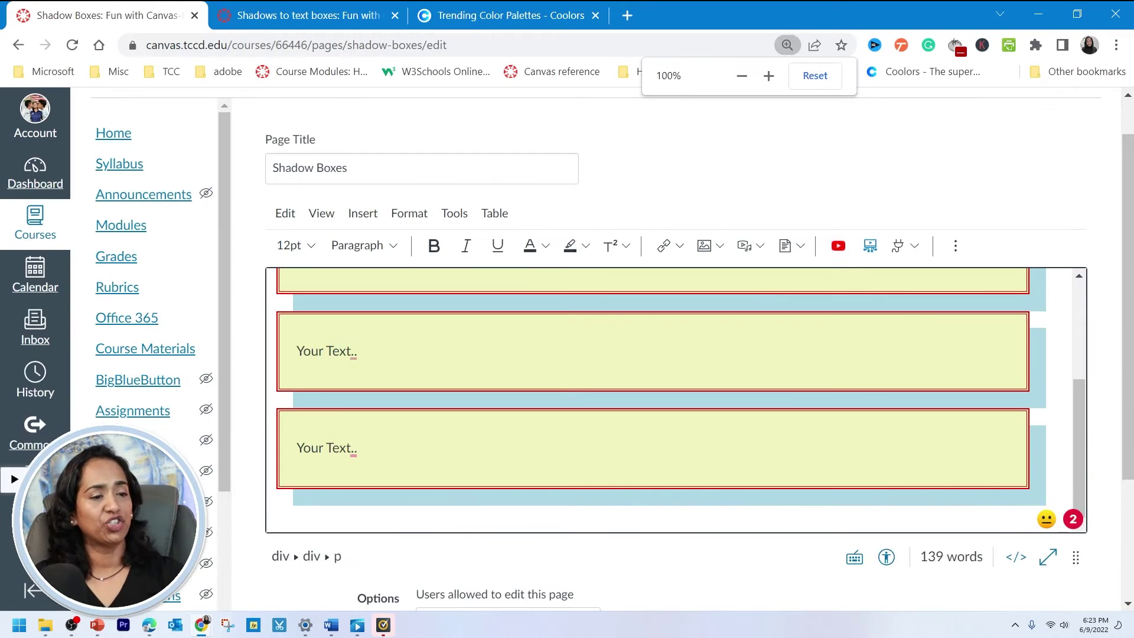
{"action": "scroll", "coordinate": [676, 413], "scroll_direction": "up", "scroll_amount": 4}
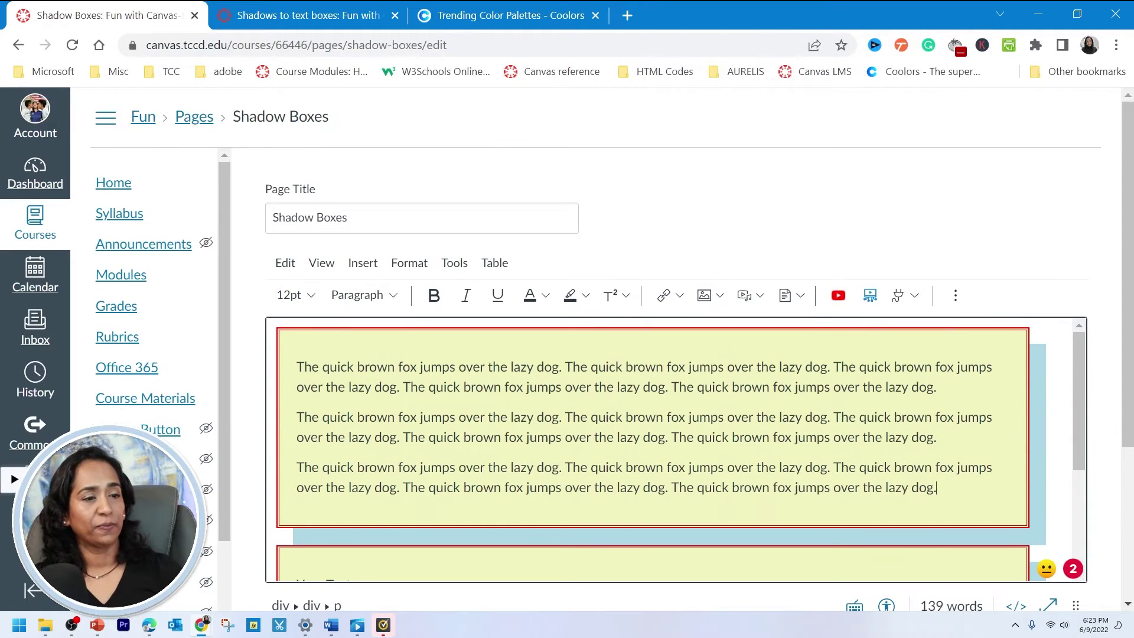
{"action": "left_click_drag", "start_coordinate": [297, 417], "coordinate": [937, 488]}
{"action": "key", "text": "ctrl+c"}
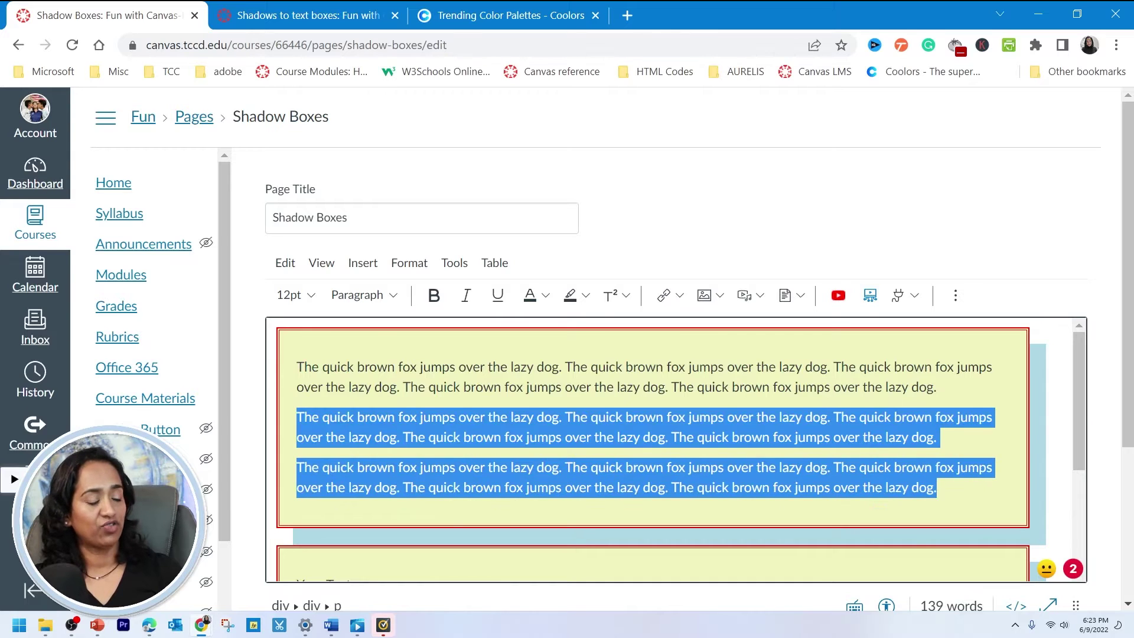
{"action": "key", "text": "BackSpace"}
{"action": "key", "text": "BackSpace"}
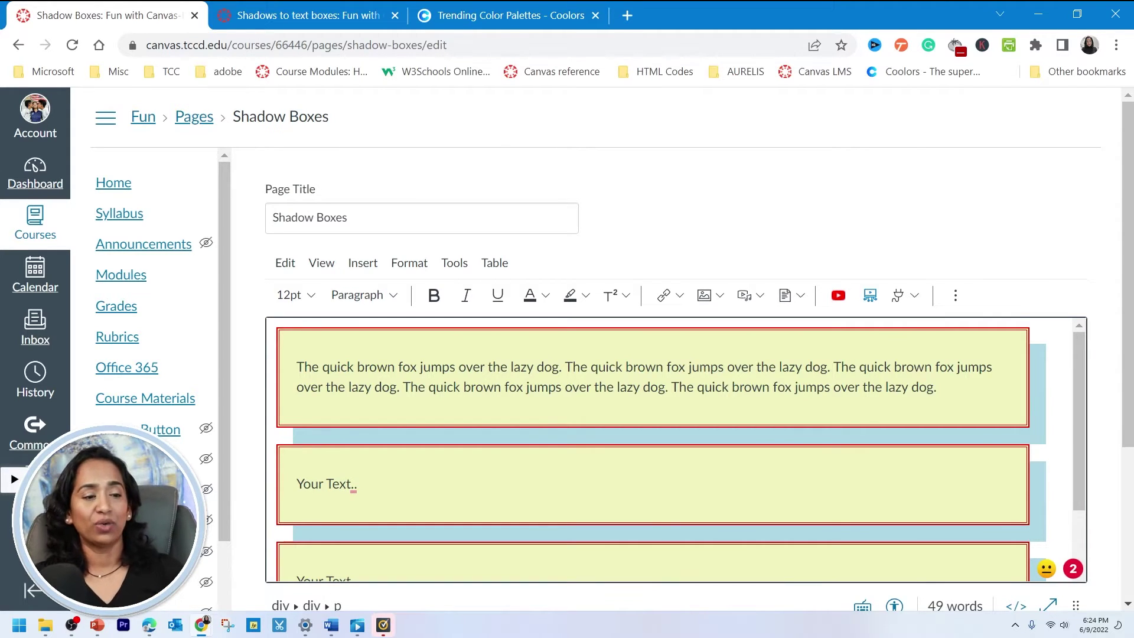
Replace the second and third boxes' placeholder text with the quick brown fox paragraphs, keeping only the first paragraph in the third box.
{"action": "left_click_drag", "start_coordinate": [358, 485], "coordinate": [297, 484]}
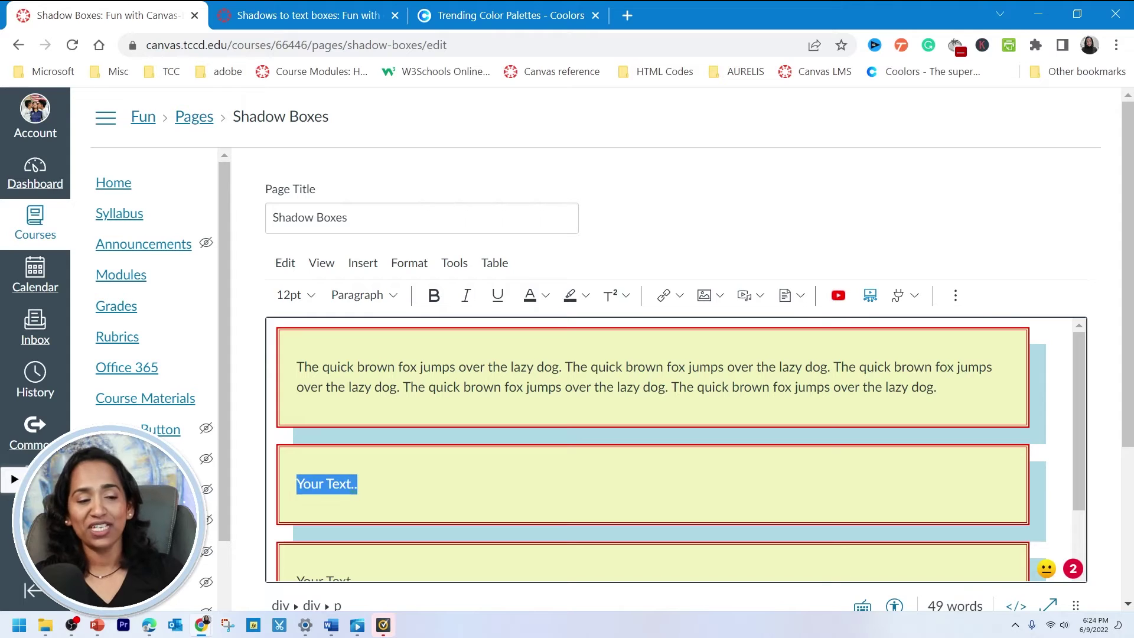
{"action": "key", "text": "ctrl+v"}
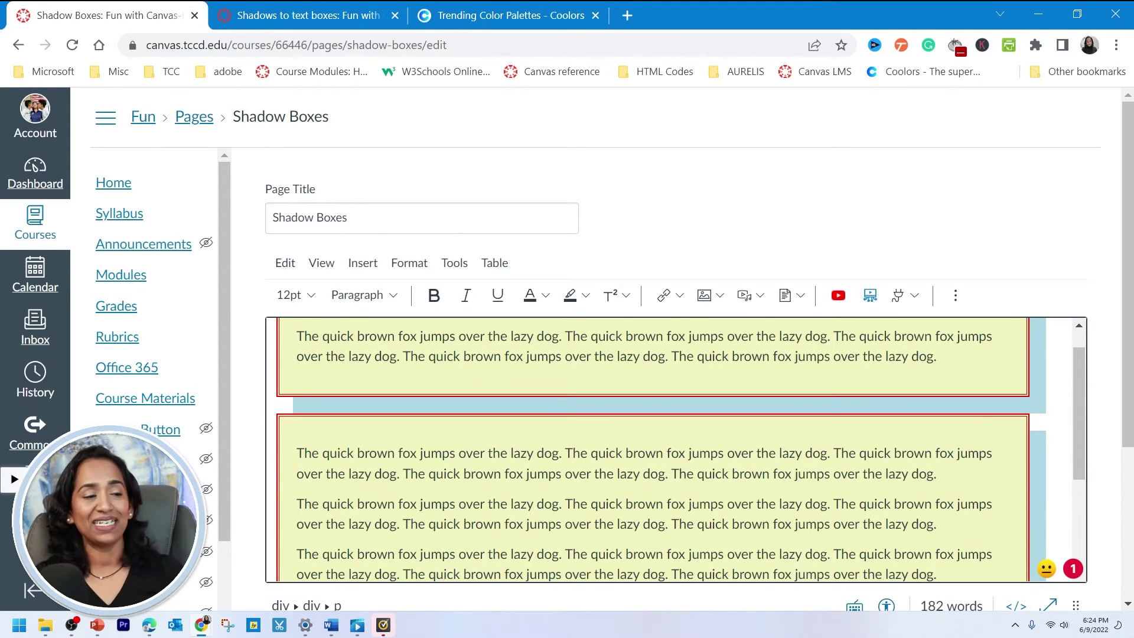
{"action": "scroll", "coordinate": [676, 449], "scroll_direction": "down", "scroll_amount": 3}
{"action": "left_click_drag", "start_coordinate": [358, 498], "coordinate": [937, 450]}
{"action": "key", "text": "ctrl+v"}
{"action": "key", "text": "BackSpace"}
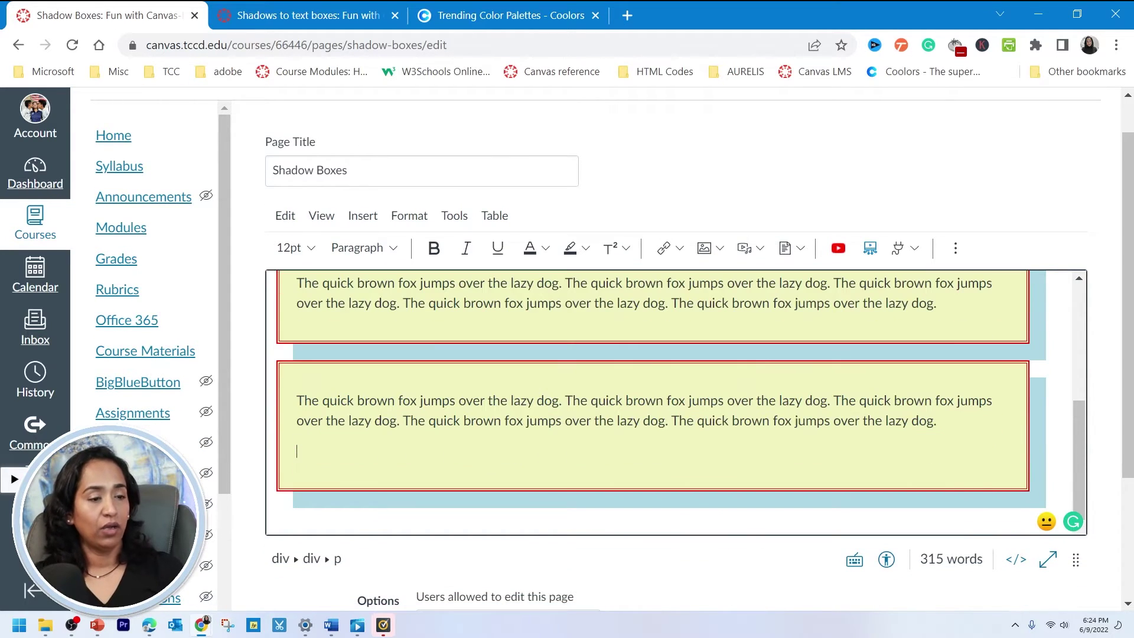
{"action": "left_click", "coordinate": [703, 250]}
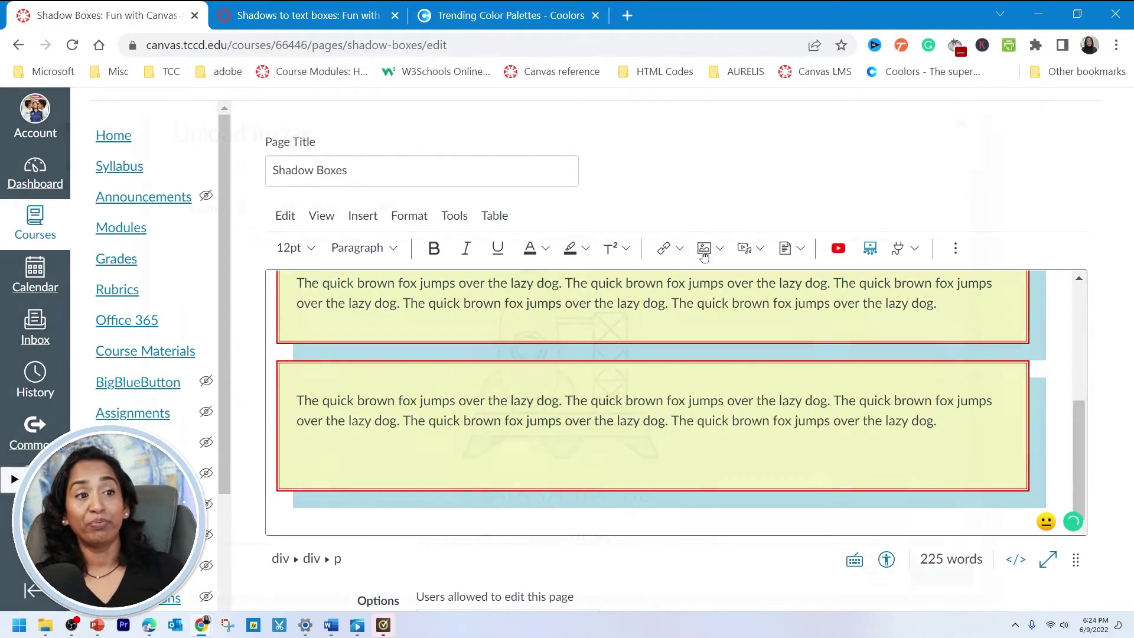
{"action": "left_click", "coordinate": [329, 322]}
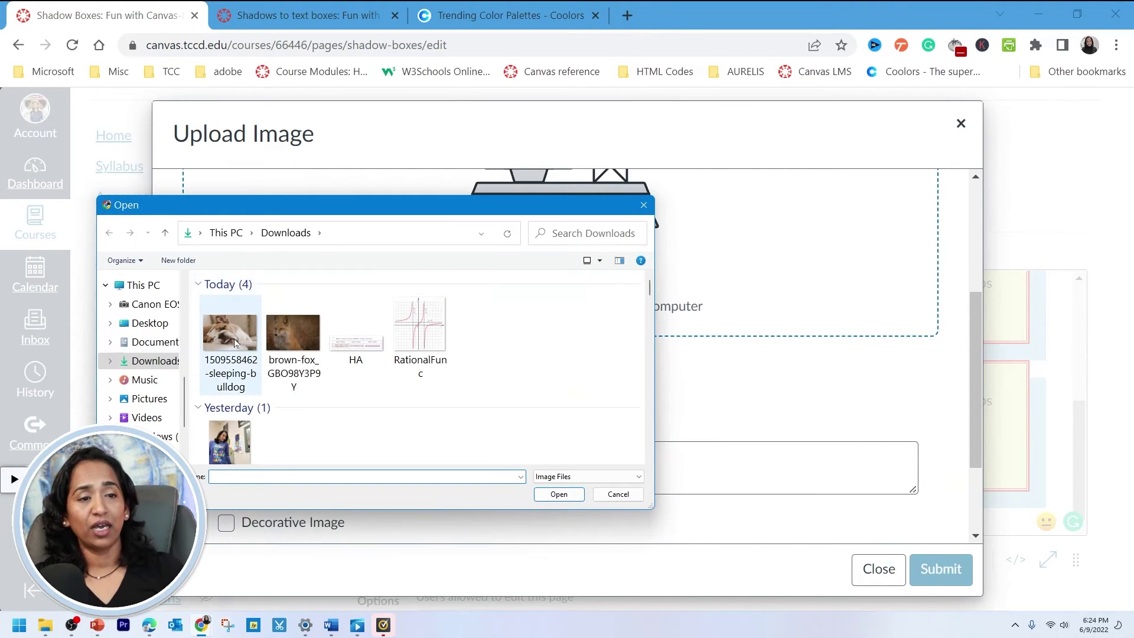
{"action": "left_click", "coordinate": [231, 344]}
{"action": "left_click", "coordinate": [559, 493]}
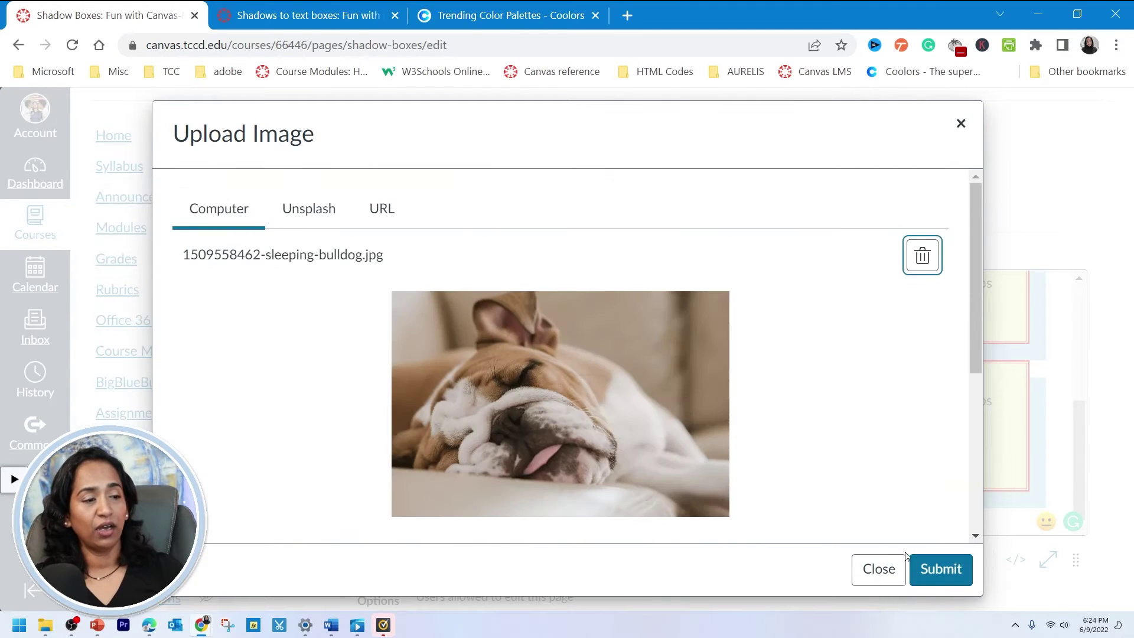
{"action": "left_click", "coordinate": [940, 568]}
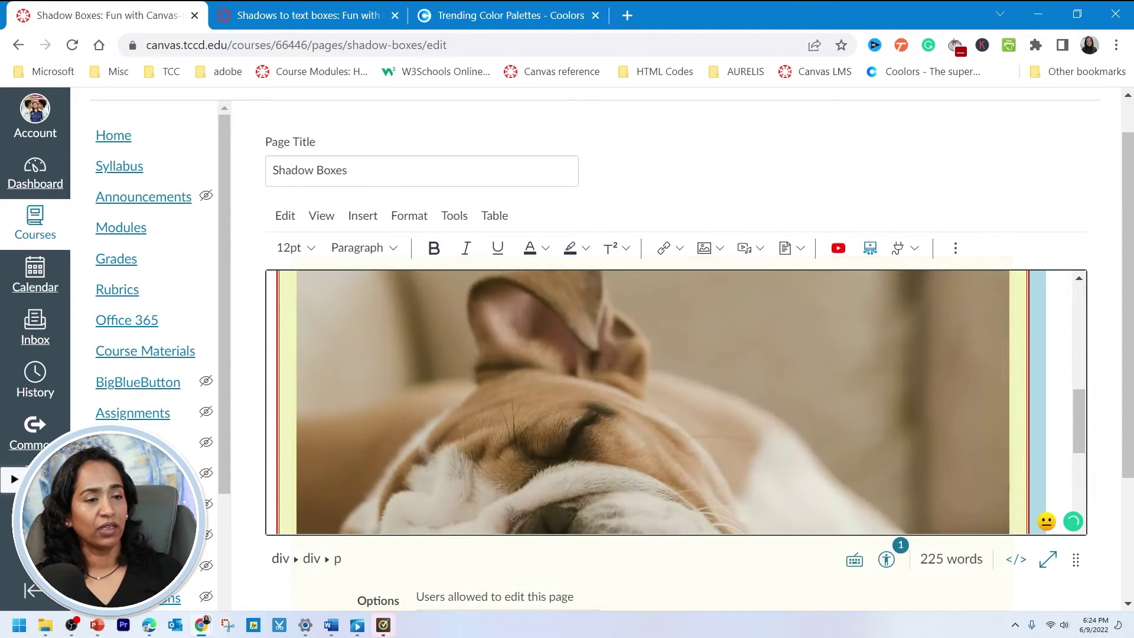
Shrink the bulldog image to slightly under half of the third box's width.
{"action": "left_click", "coordinate": [708, 384]}
{"action": "left_click_drag", "start_coordinate": [1009, 461], "coordinate": [619, 326]}
{"action": "scroll", "coordinate": [676, 403], "scroll_direction": "up", "scroll_amount": 2}
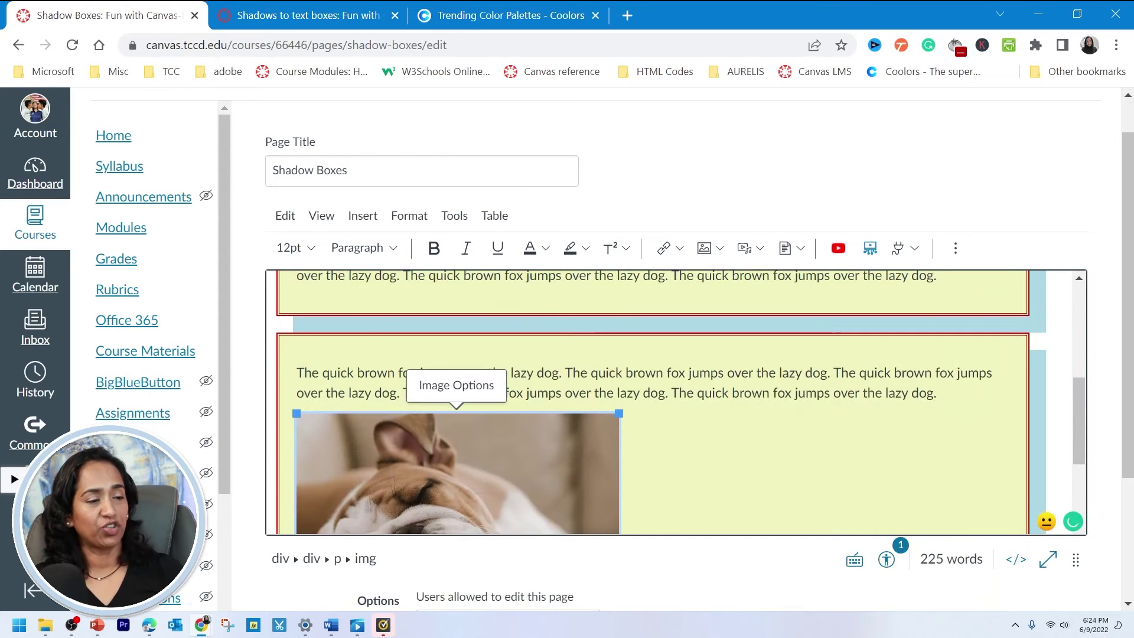
{"action": "scroll", "coordinate": [676, 402], "scroll_direction": "down", "scroll_amount": 1}
{"action": "left_click", "coordinate": [680, 413]}
{"action": "scroll", "coordinate": [662, 402], "scroll_direction": "down", "scroll_amount": 2}
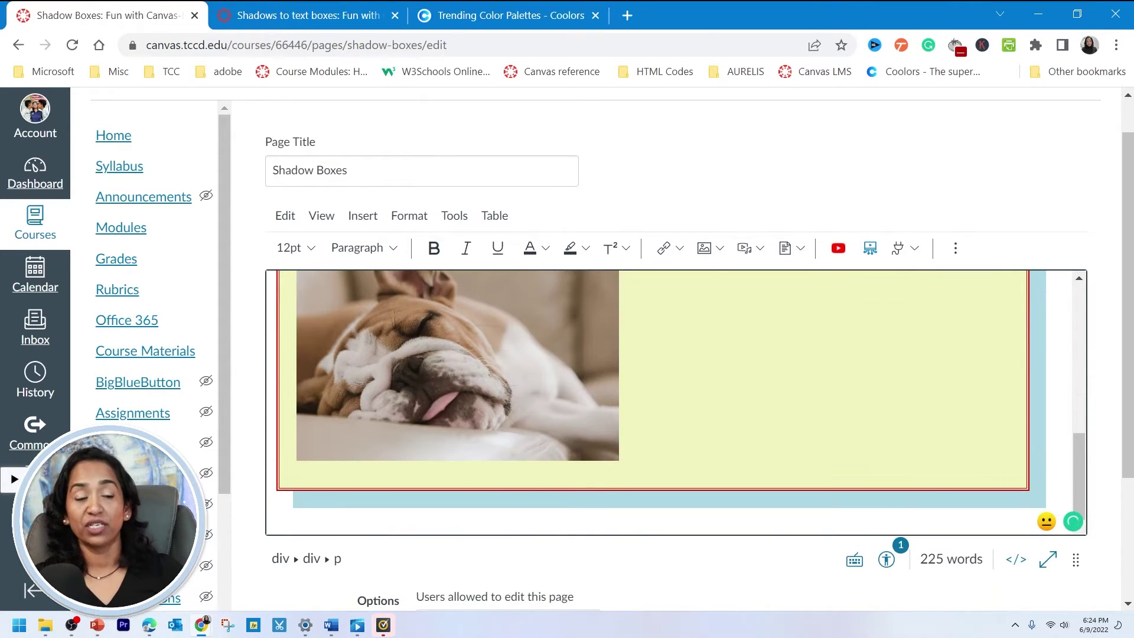
Examine the three stacked shadow boxes and how each one fits its contents.
{"action": "scroll", "coordinate": [661, 402], "scroll_direction": "up", "scroll_amount": 4}
{"action": "scroll", "coordinate": [674, 401], "scroll_direction": "up", "scroll_amount": 5}
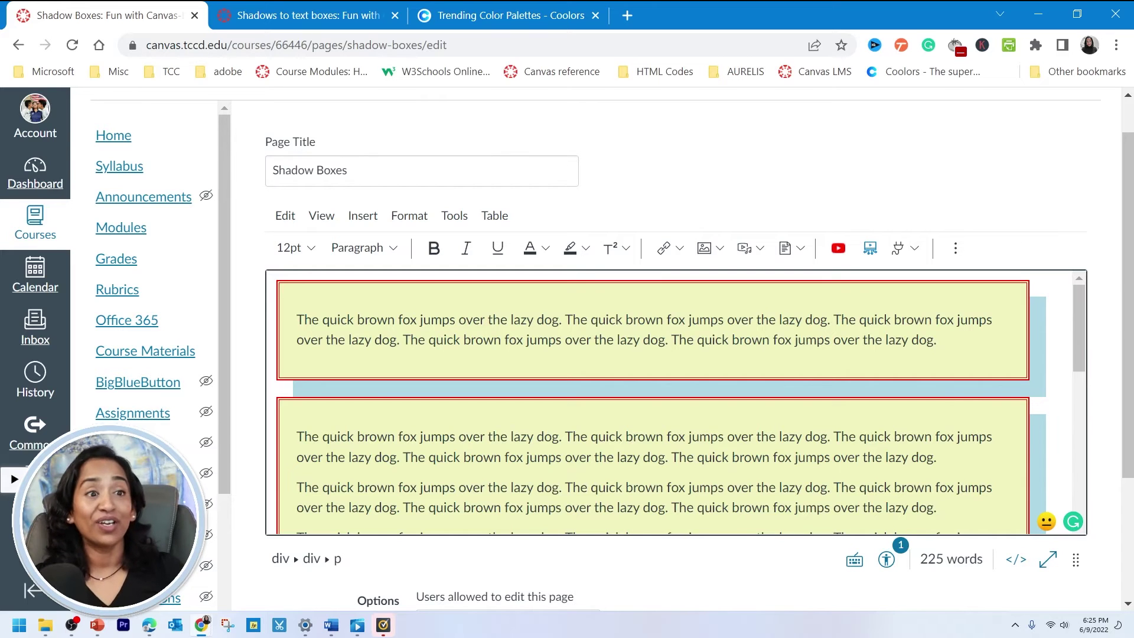
{"action": "scroll", "coordinate": [681, 403], "scroll_direction": "down", "scroll_amount": 5}
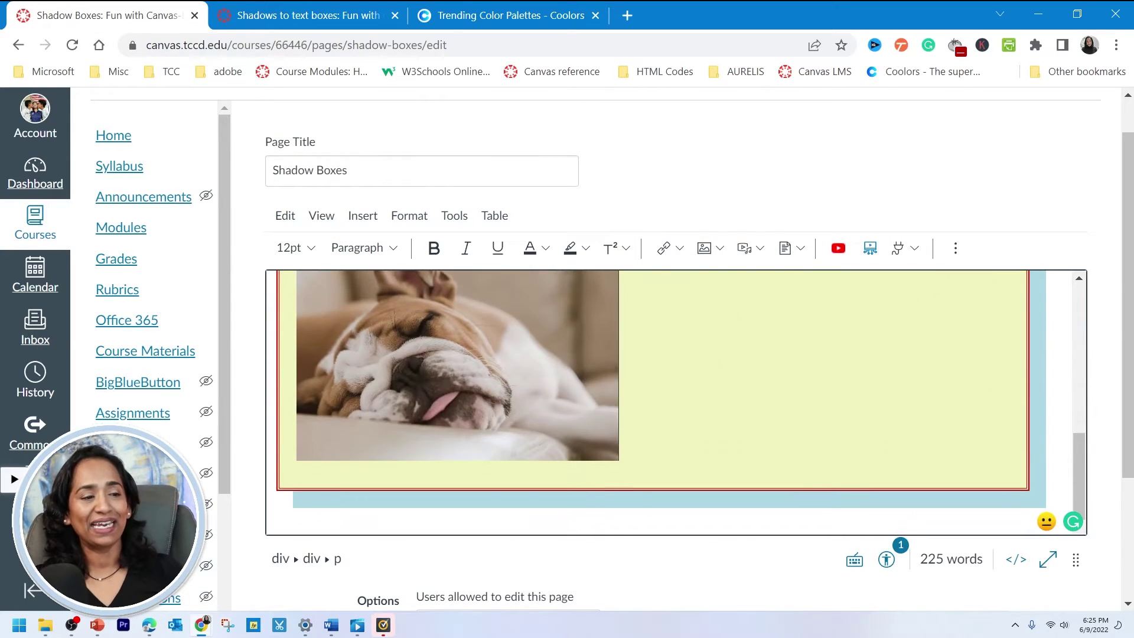
{"action": "scroll", "coordinate": [681, 402], "scroll_direction": "up", "scroll_amount": 5}
{"action": "scroll", "coordinate": [676, 443], "scroll_direction": "down", "scroll_amount": 1}
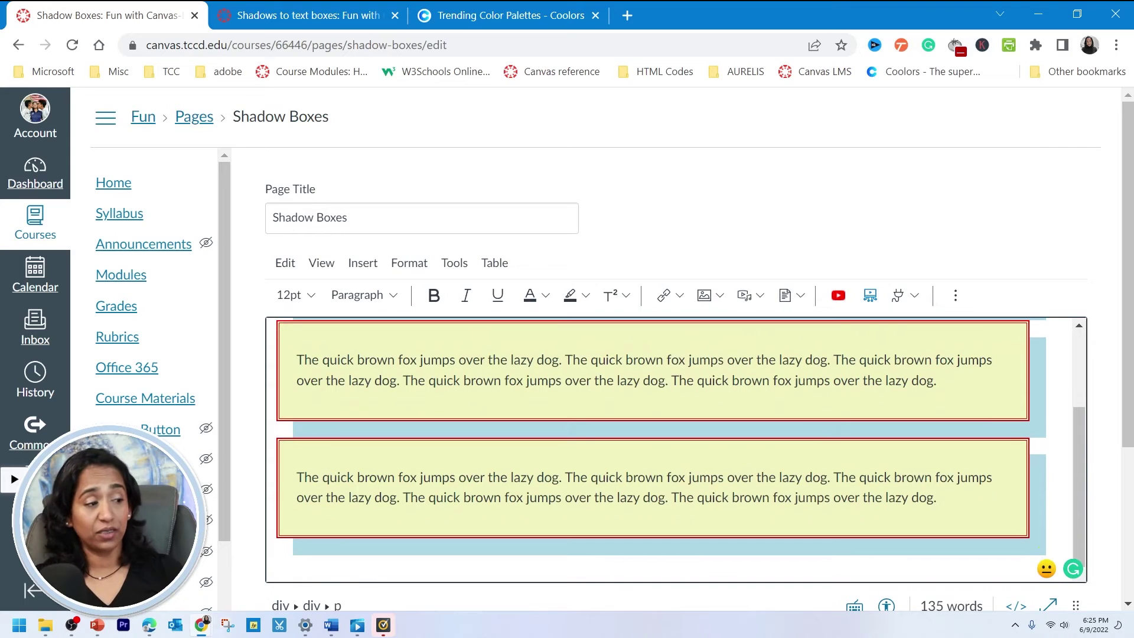
{"action": "scroll", "coordinate": [676, 443], "scroll_direction": "up", "scroll_amount": 2}
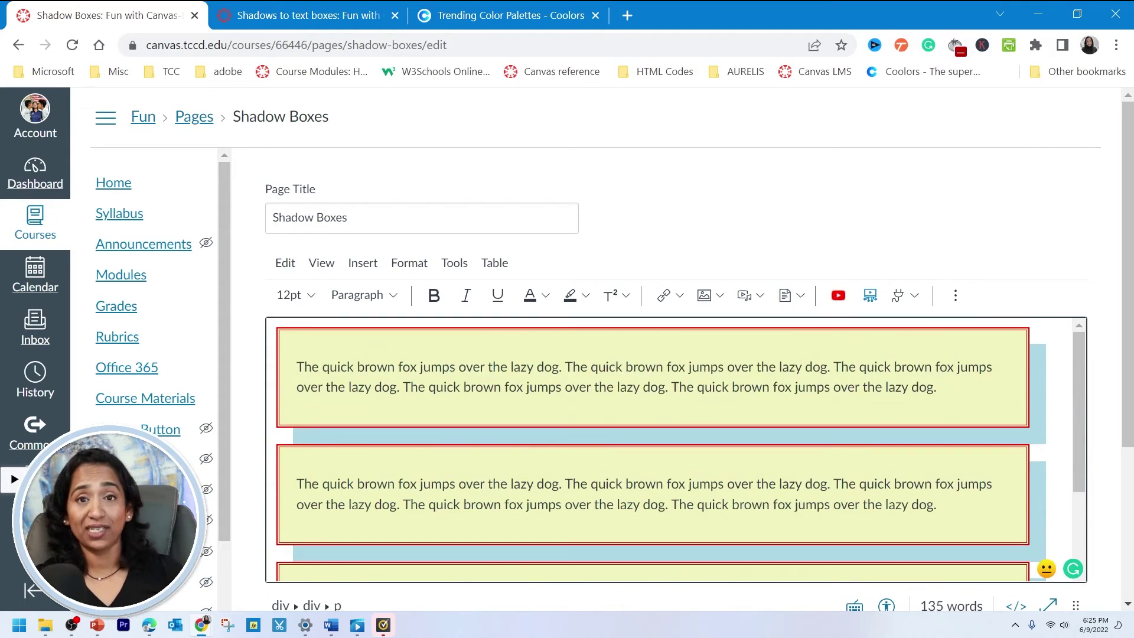
{"action": "scroll", "coordinate": [676, 443], "scroll_direction": "down", "scroll_amount": 1}
{"action": "scroll", "coordinate": [681, 449], "scroll_direction": "down", "scroll_amount": 1}
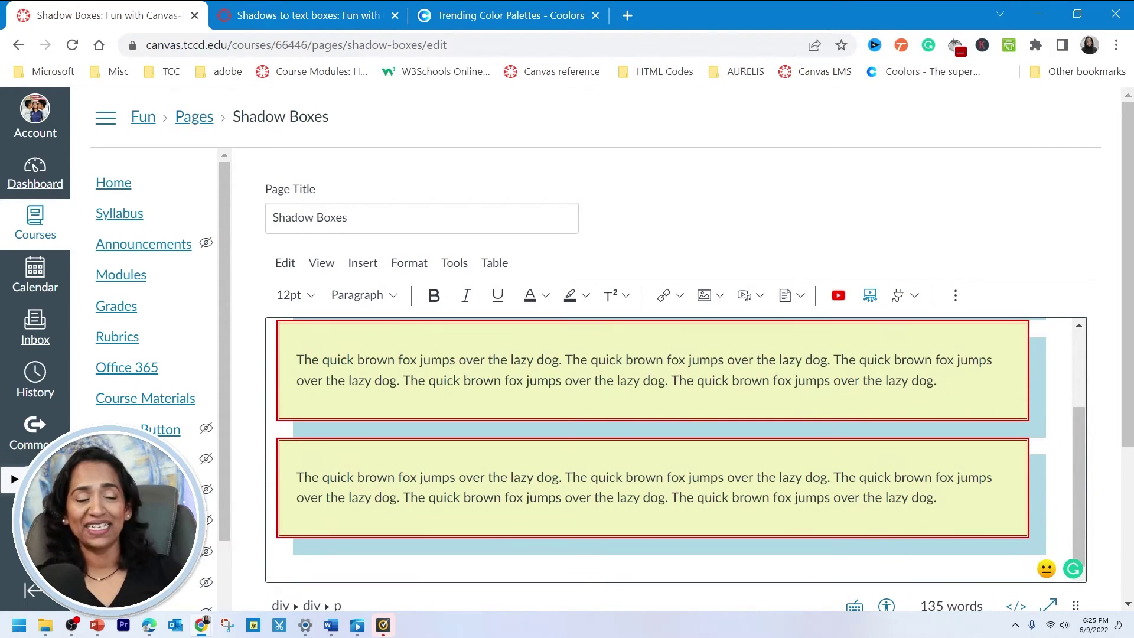
In the HTML source, replace "lightblue" in the second box's outer div with a dark blue copied from Coolors' green-to-blue palette.
{"action": "left_click", "coordinate": [1016, 606]}
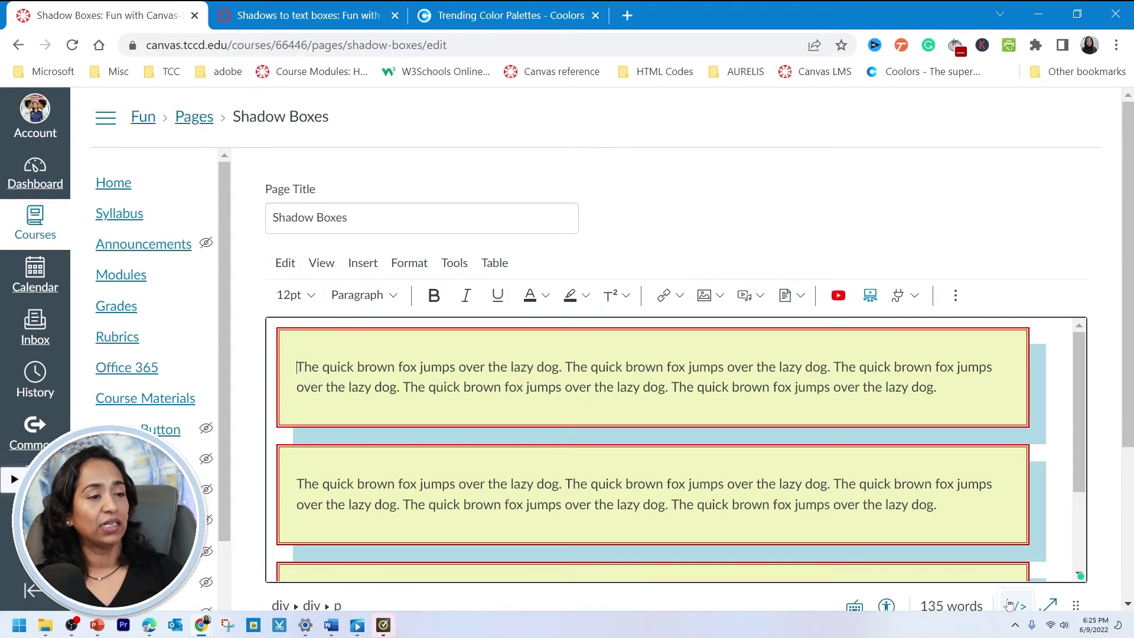
{"action": "left_click", "coordinate": [1014, 607]}
{"action": "left_click", "coordinate": [1013, 608]}
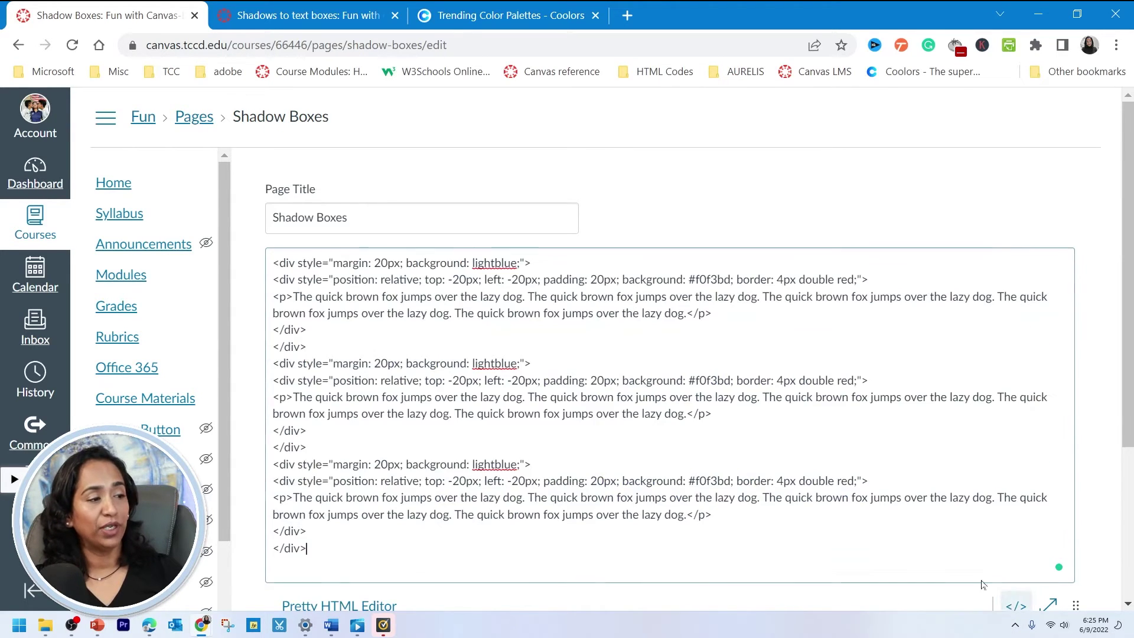
{"action": "left_click", "coordinate": [442, 18]}
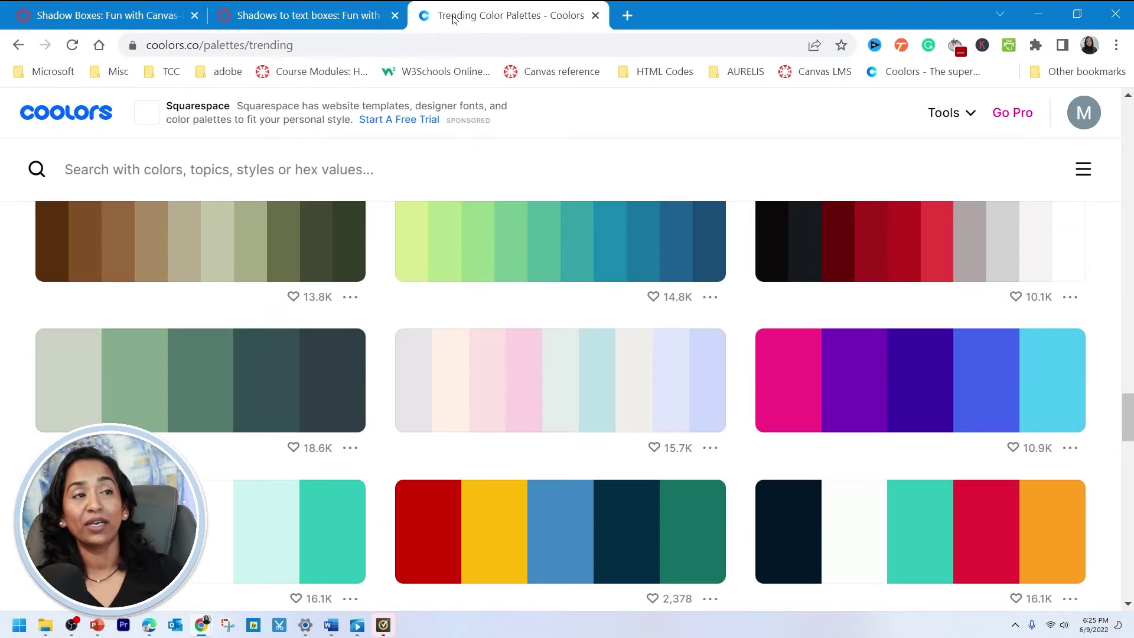
{"action": "left_click", "coordinate": [652, 238]}
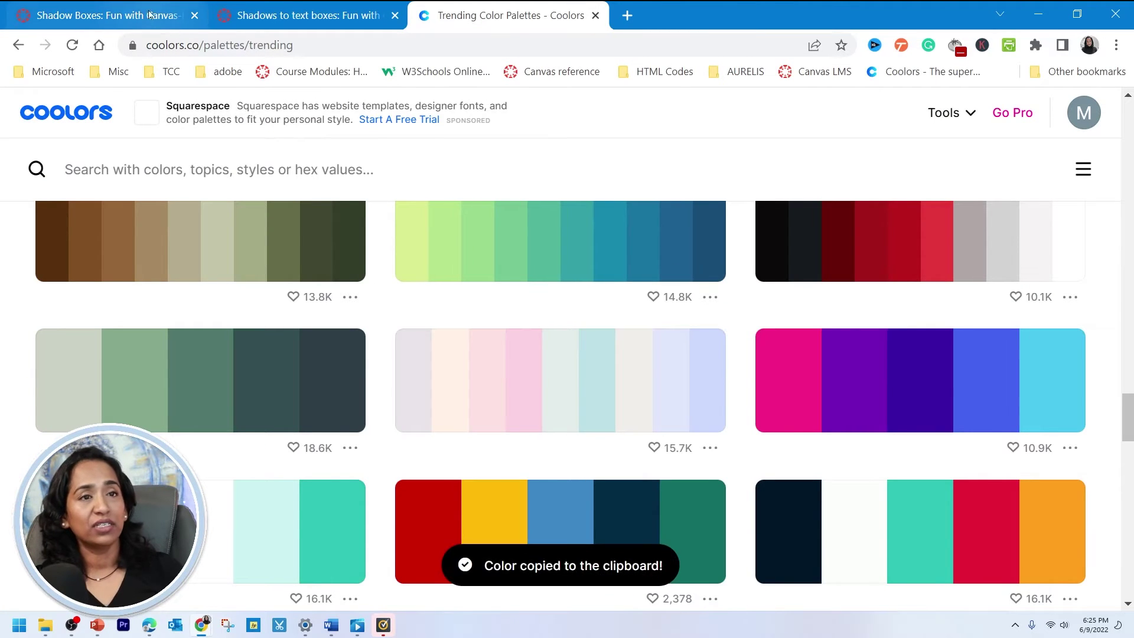
{"action": "left_click", "coordinate": [145, 16]}
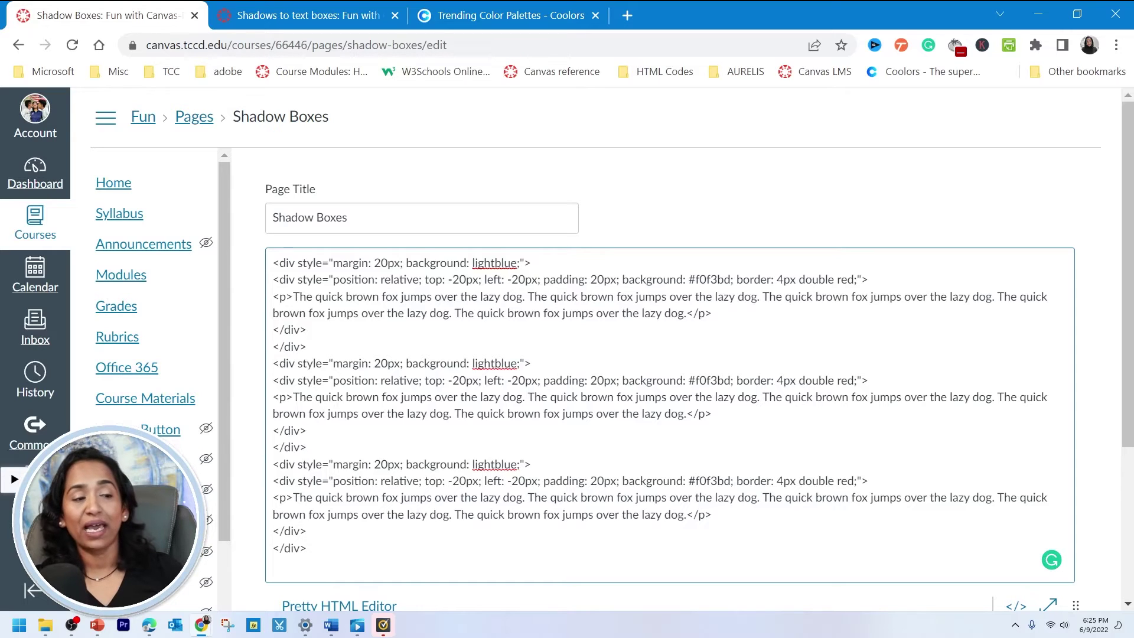
{"action": "left_click_drag", "start_coordinate": [518, 363], "coordinate": [472, 363]}
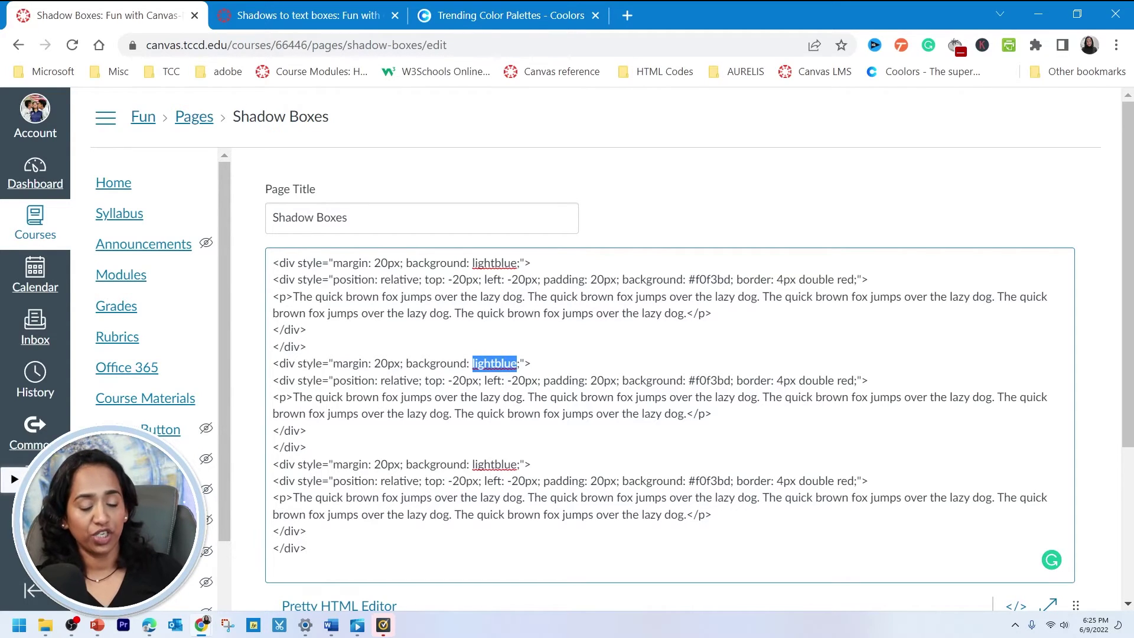
{"action": "key", "text": "ctrl+v"}
In the HTML source, replace "lightblue" in the third box's outer div with the dark taupe 5c5552 copied from Coolors' beige-to-brown palette.
{"action": "left_click", "coordinate": [482, 13]}
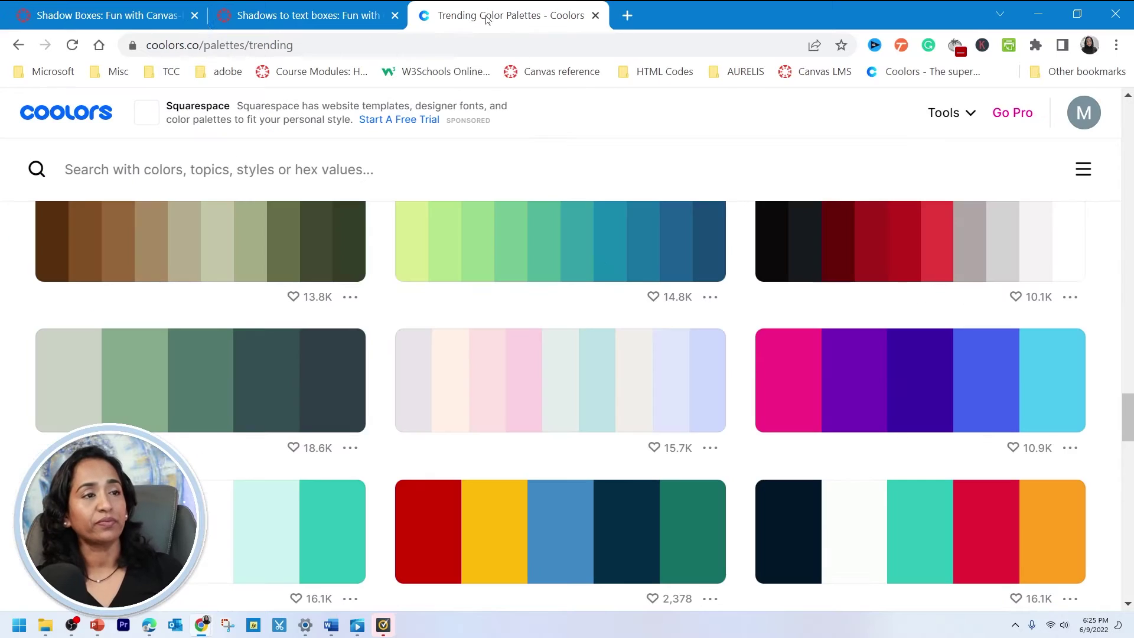
{"action": "mouse_move", "coordinate": [964, 401]}
{"action": "scroll", "coordinate": [891, 447], "scroll_direction": "down", "scroll_amount": 4}
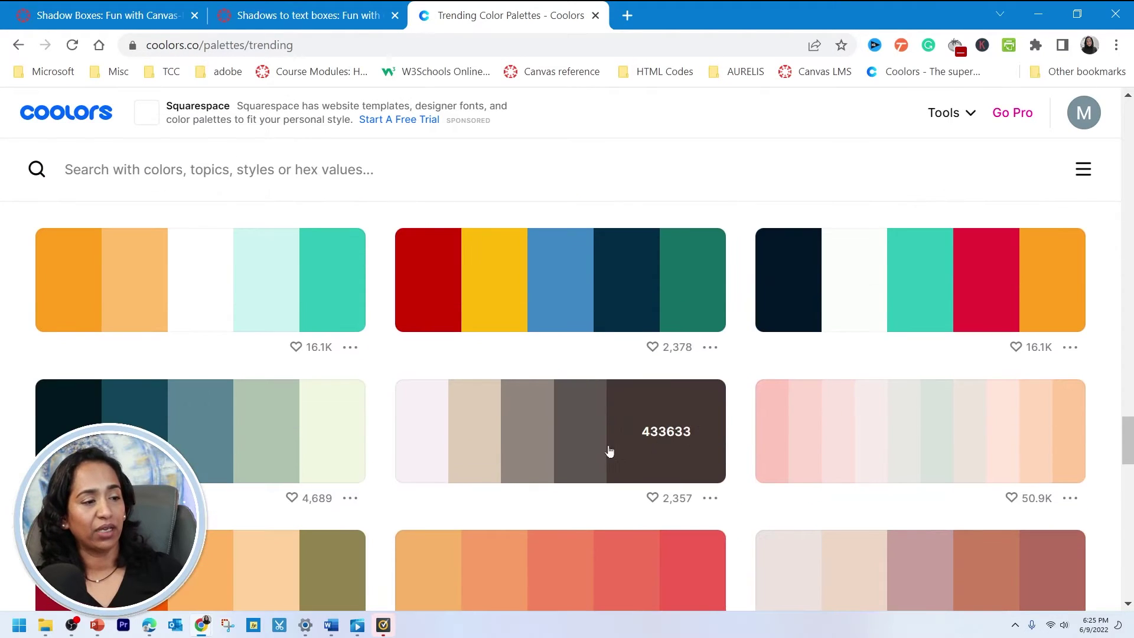
{"action": "left_click", "coordinate": [591, 438]}
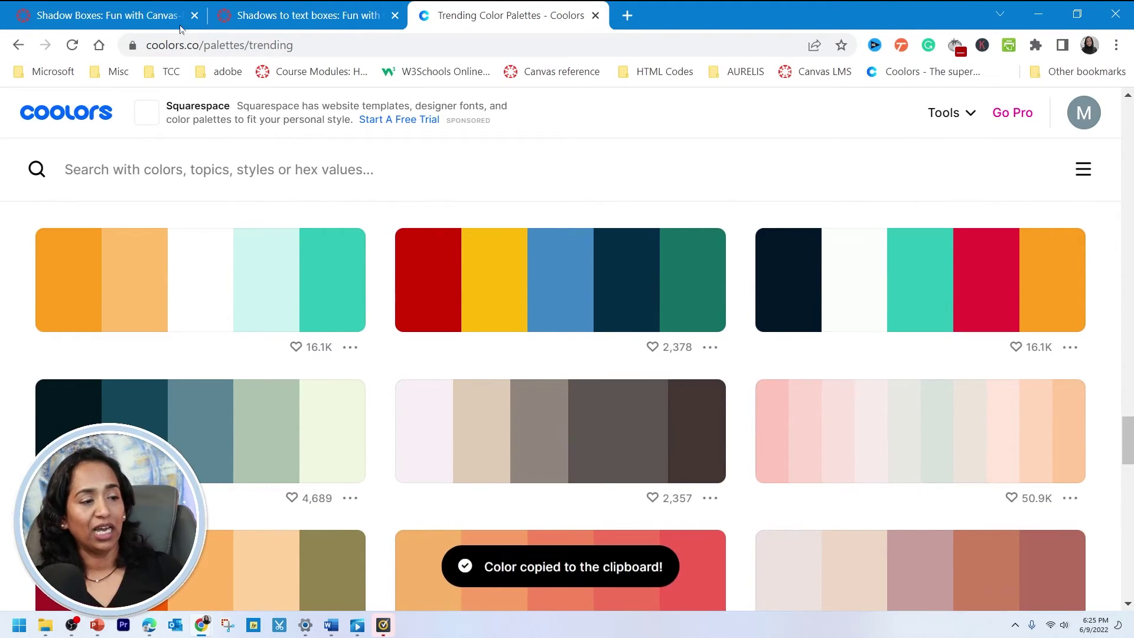
{"action": "left_click", "coordinate": [106, 14]}
{"action": "left_click_drag", "start_coordinate": [518, 465], "coordinate": [472, 464]}
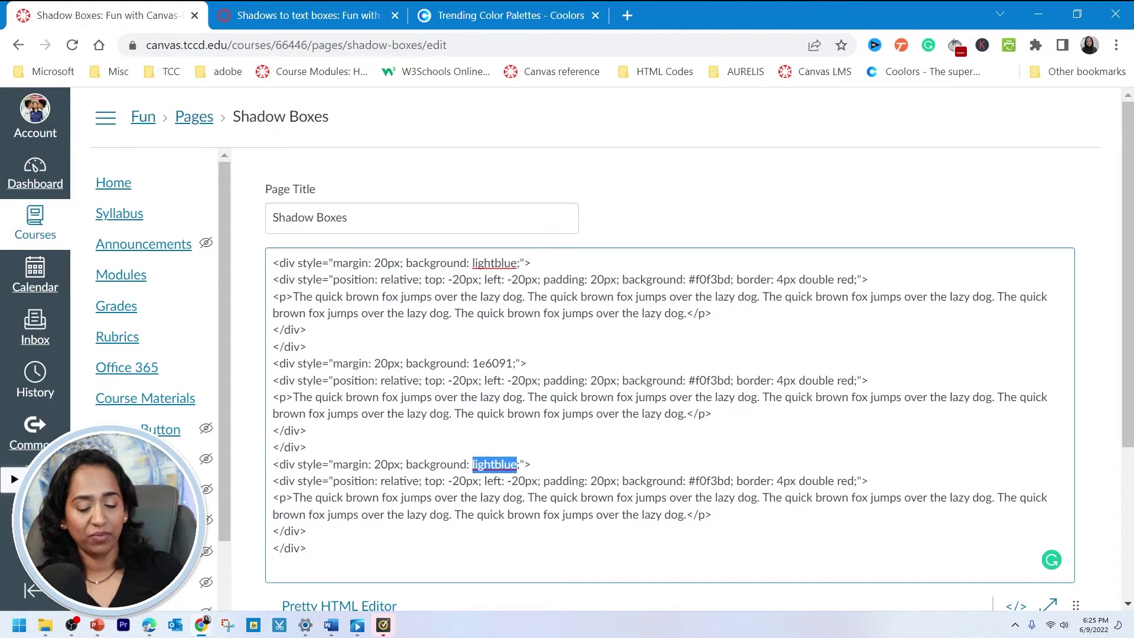
{"action": "key", "text": "ctrl+v"}
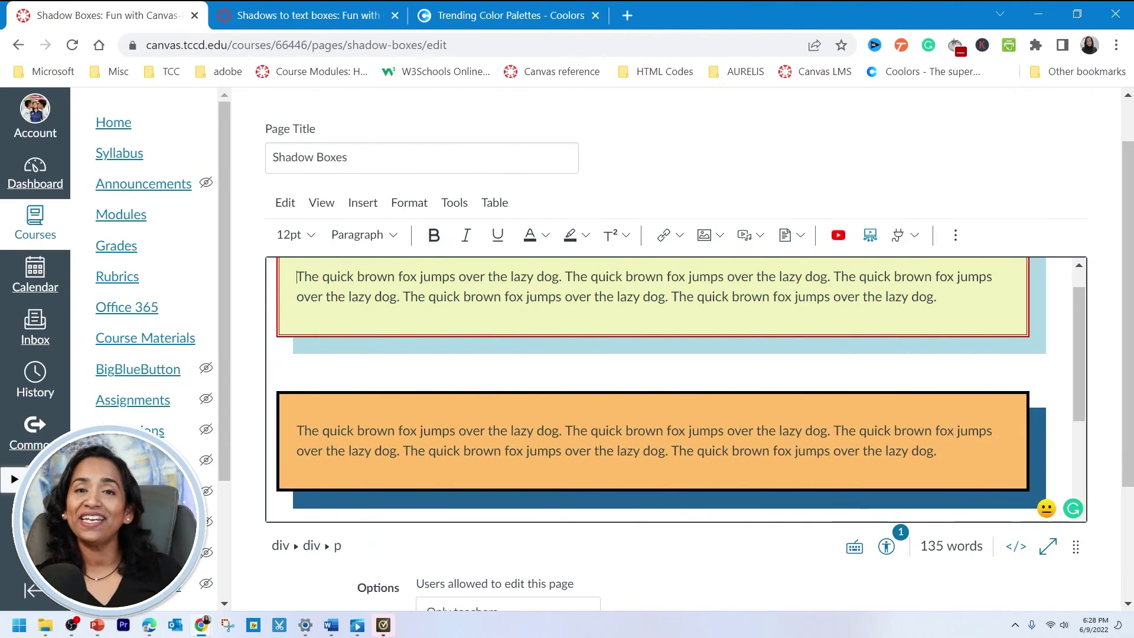
Examine the three recoloured shadow boxes, comparing their border styles, shadow colours and the spacing between them.
{"action": "scroll", "coordinate": [676, 390], "scroll_direction": "down", "scroll_amount": 3}
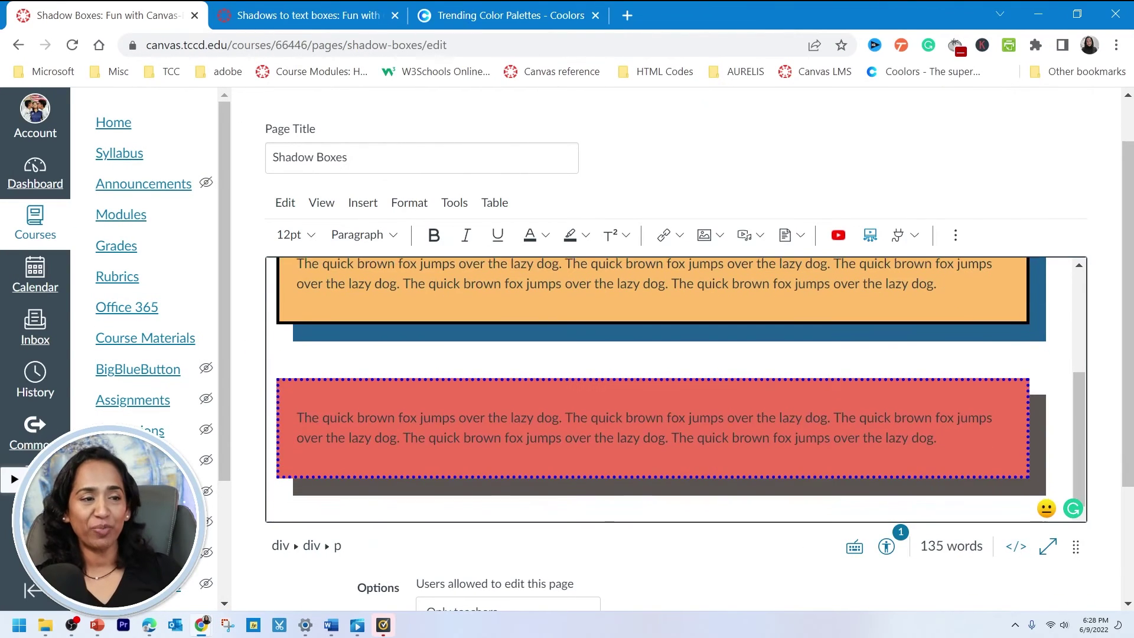
{"action": "scroll", "coordinate": [676, 390], "scroll_direction": "up", "scroll_amount": 3}
{"action": "scroll", "coordinate": [675, 390], "scroll_direction": "down", "scroll_amount": 1}
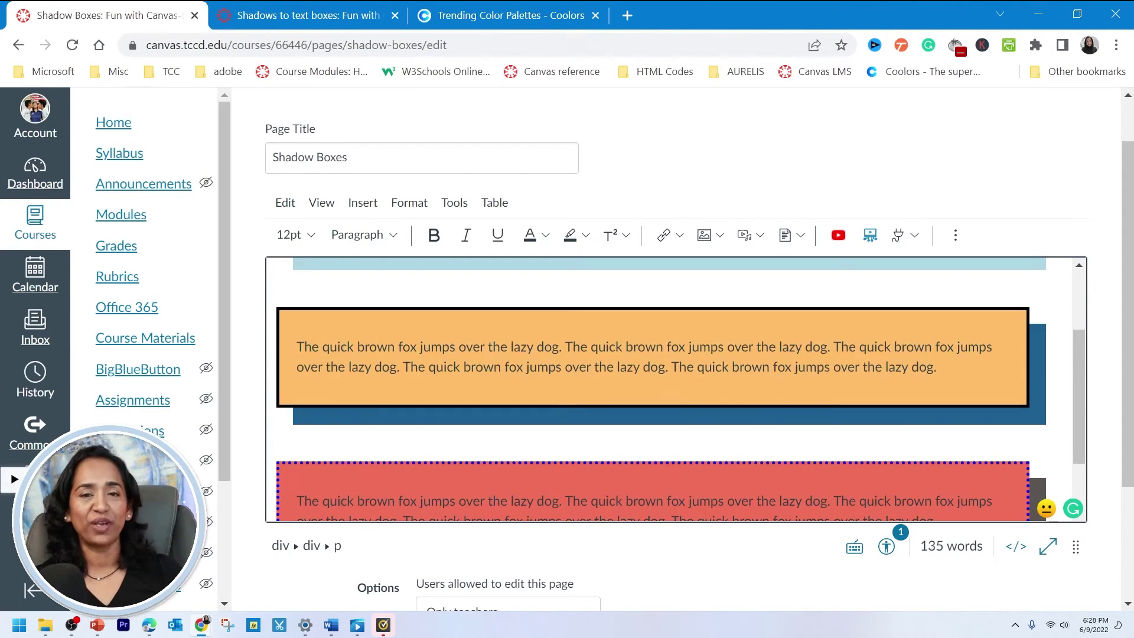
{"action": "scroll", "coordinate": [676, 390], "scroll_direction": "up", "scroll_amount": 2}
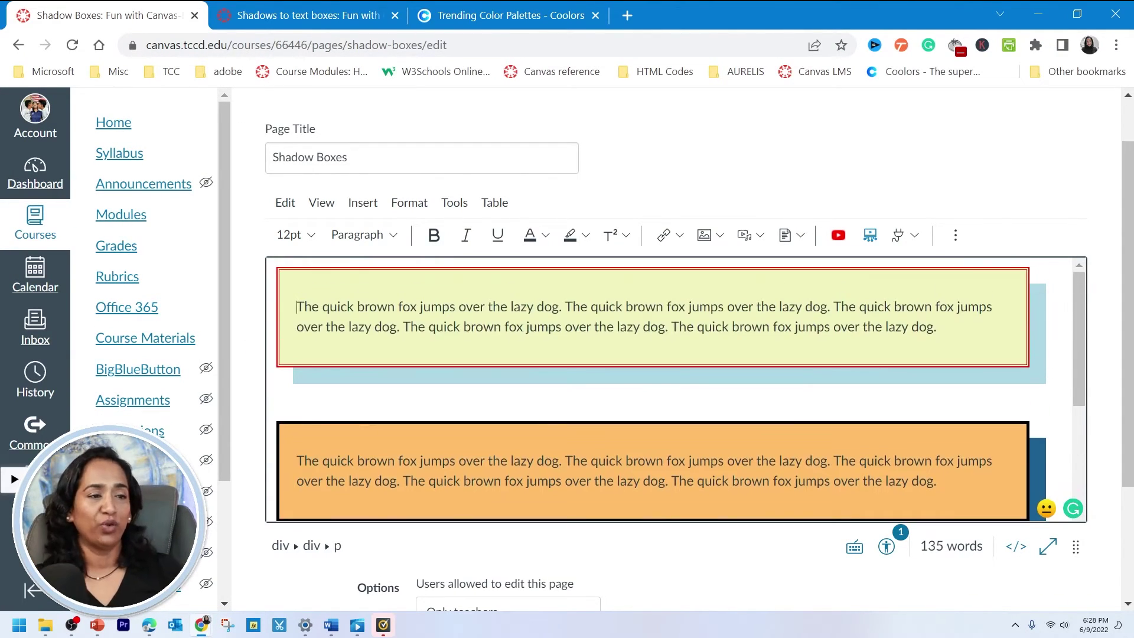
{"action": "left_click", "coordinate": [676, 402]}
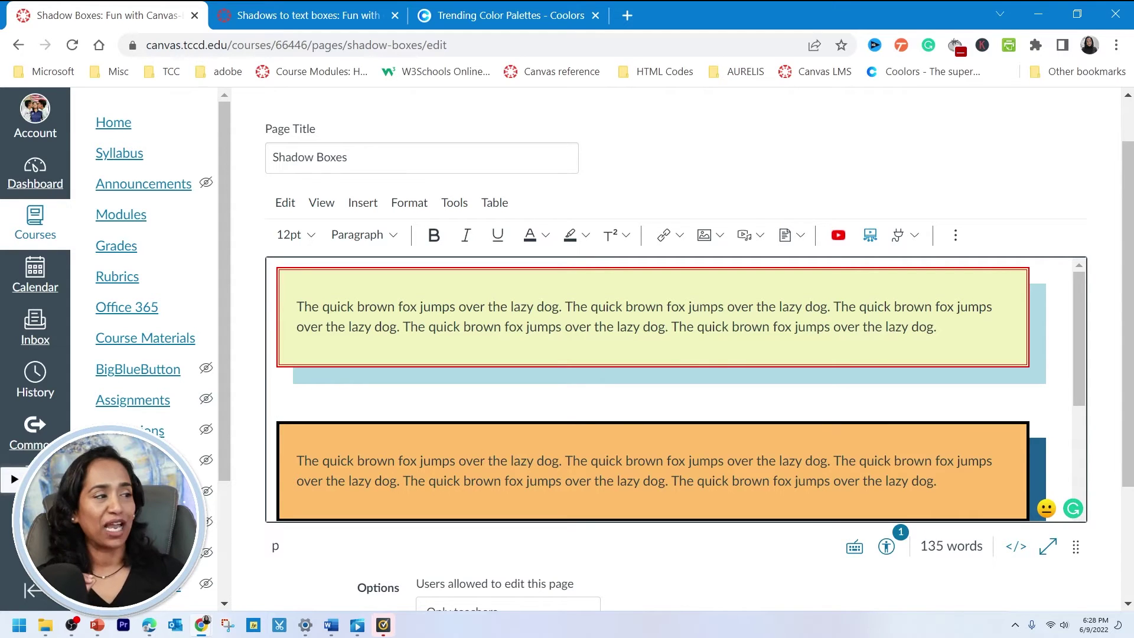
{"action": "scroll", "coordinate": [676, 390], "scroll_direction": "down", "scroll_amount": 1}
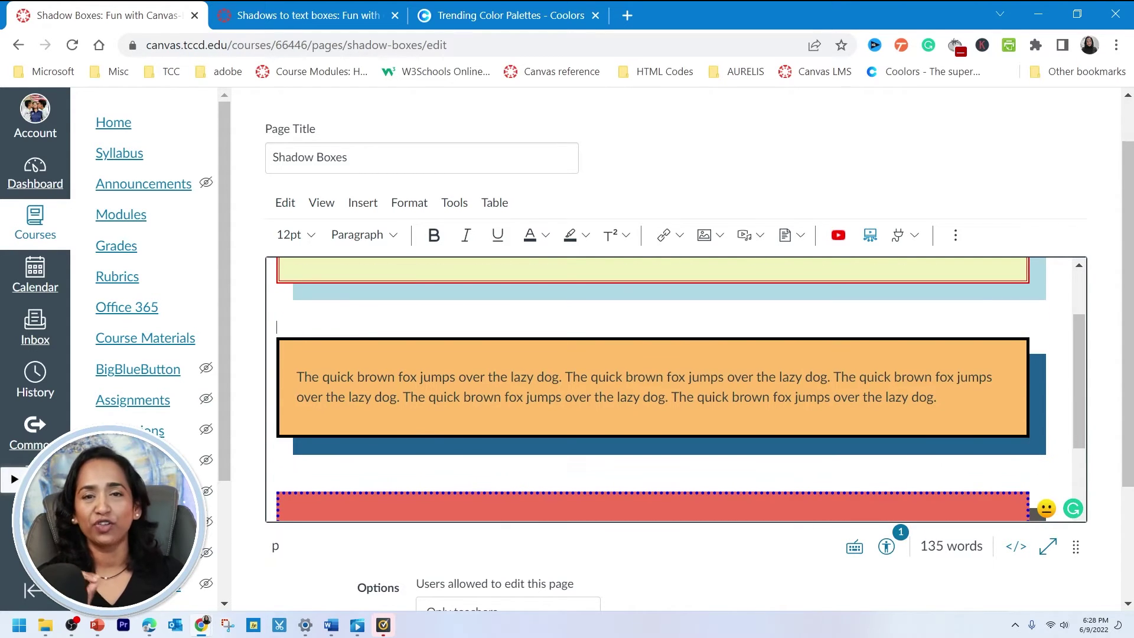
{"action": "scroll", "coordinate": [676, 390], "scroll_direction": "down", "scroll_amount": 1}
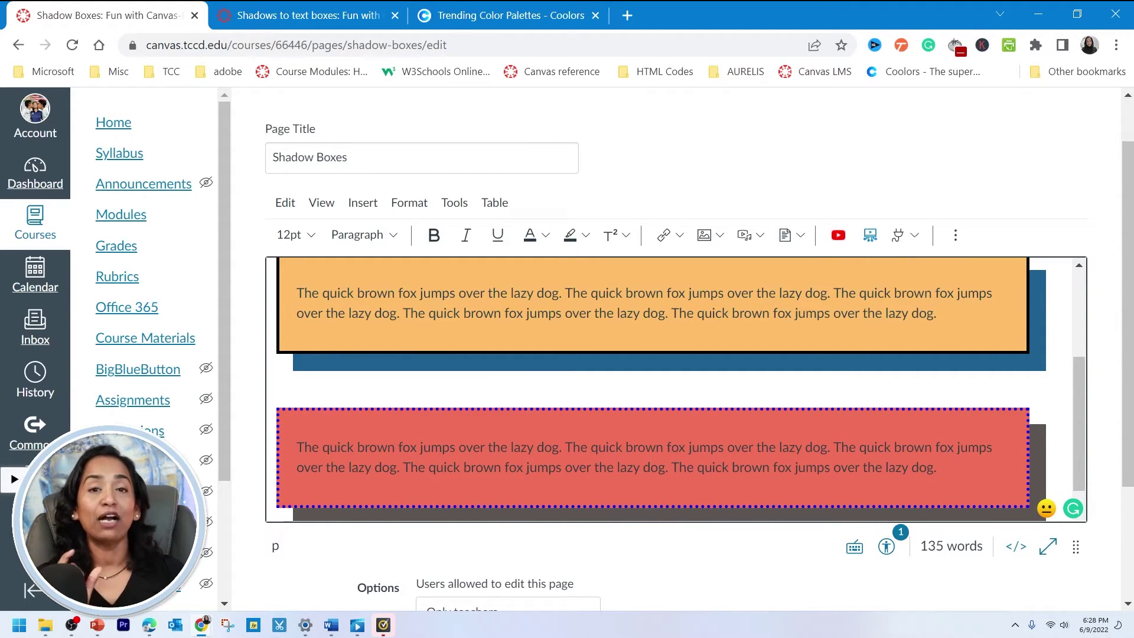
In the HTML source, add width:600px; to the style of the first box's outer div.
{"action": "left_click", "coordinate": [1011, 556]}
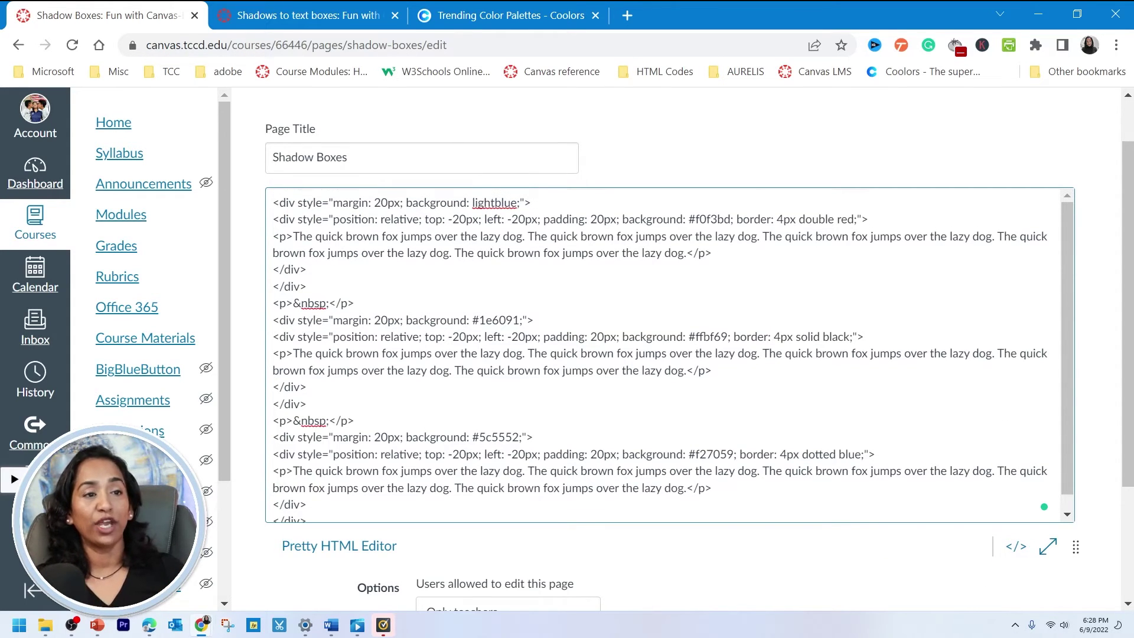
{"action": "key", "text": "ctrl+plus"}
{"action": "key", "text": "ctrl+plus"}
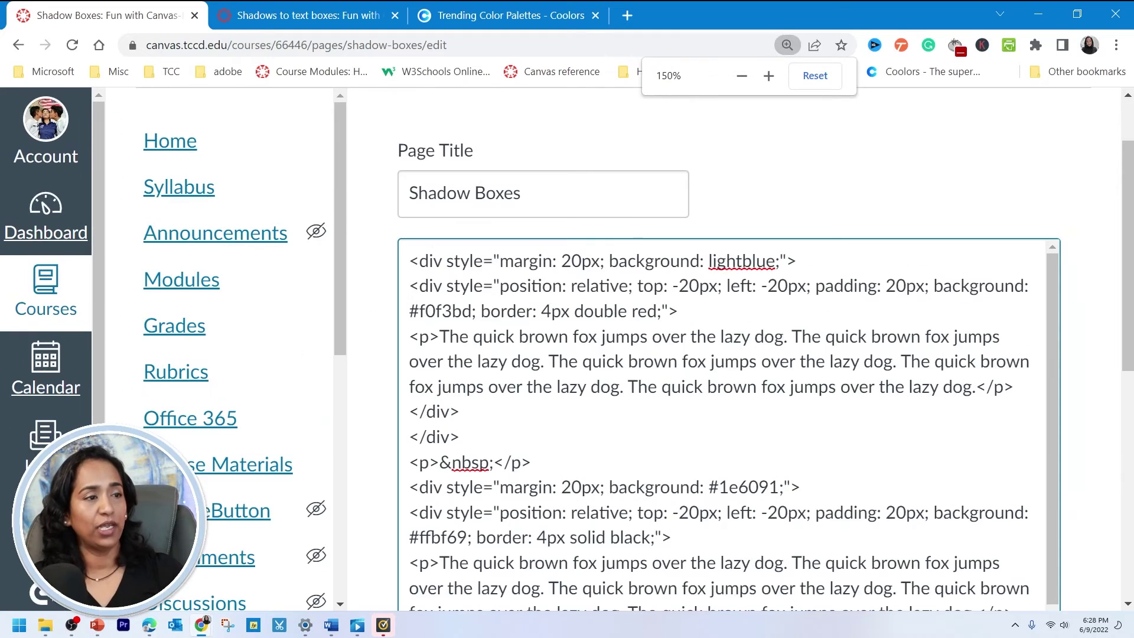
{"action": "left_click_drag", "start_coordinate": [919, 93], "coordinate": [21, 94]}
{"action": "left_click", "coordinate": [881, 93]}
{"action": "type", "text": "wid"}
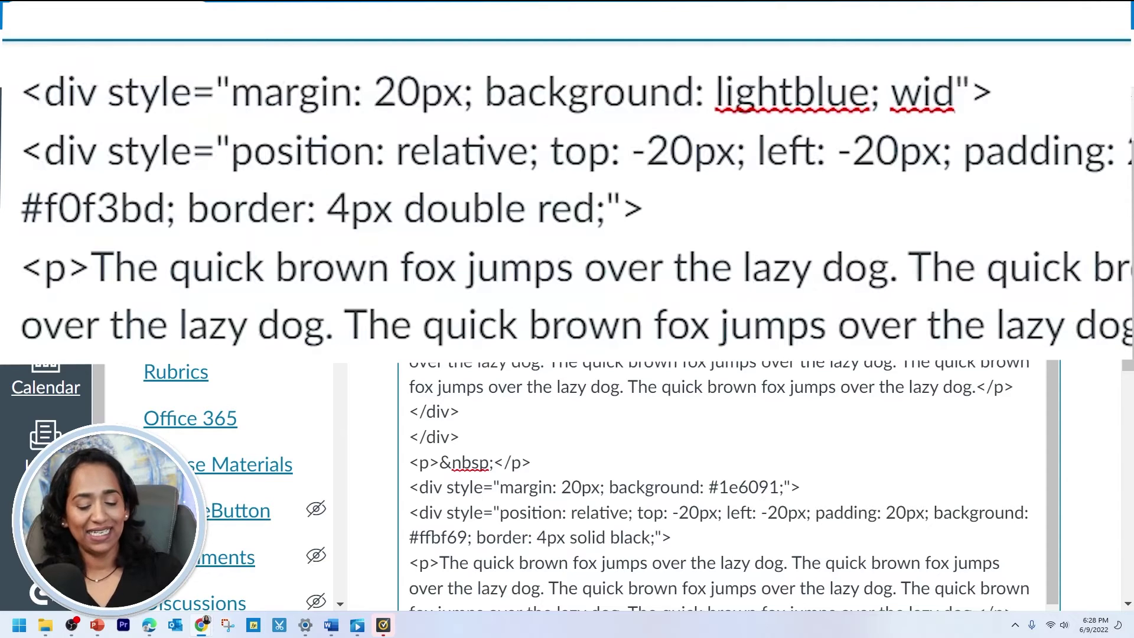
{"action": "type", "text": "th:"}
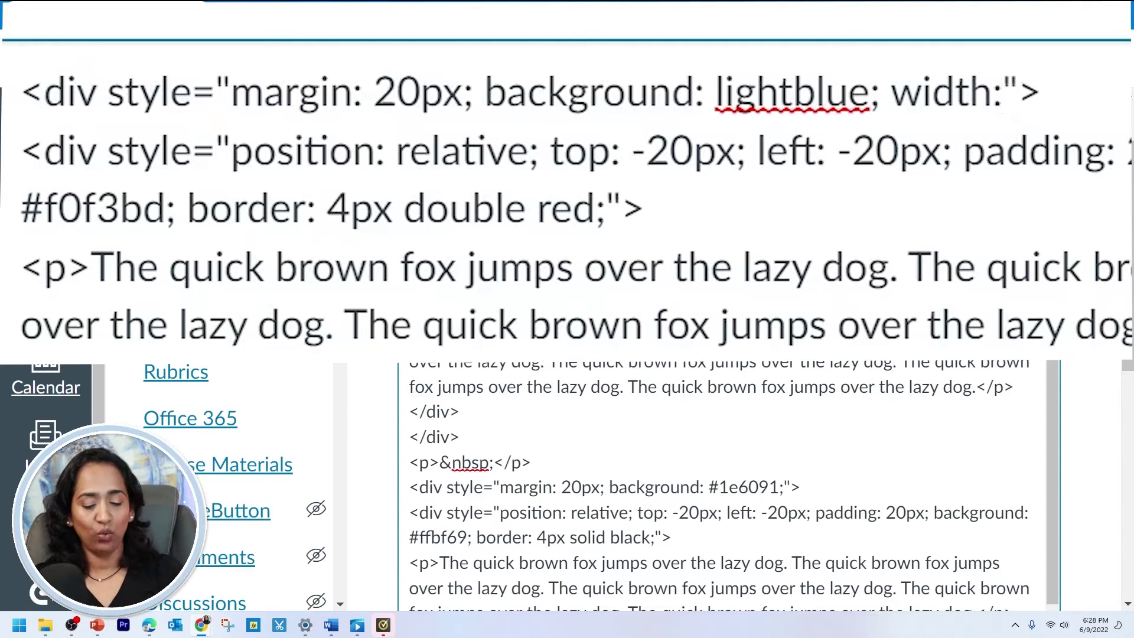
{"action": "type", "text": "600px"}
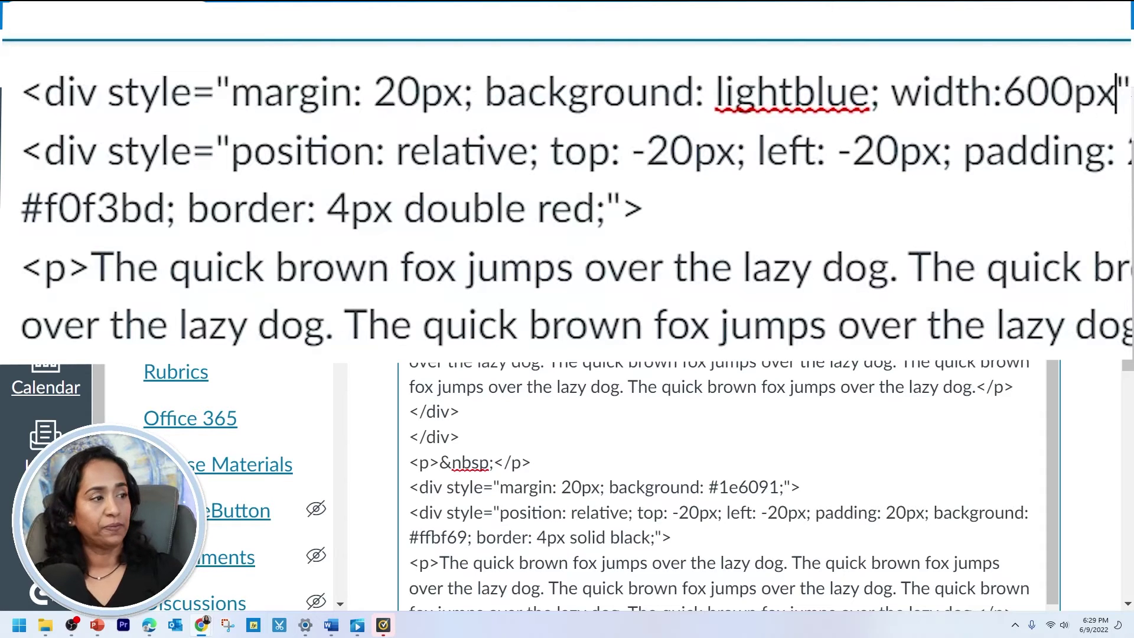
{"action": "type", "text": ";"}
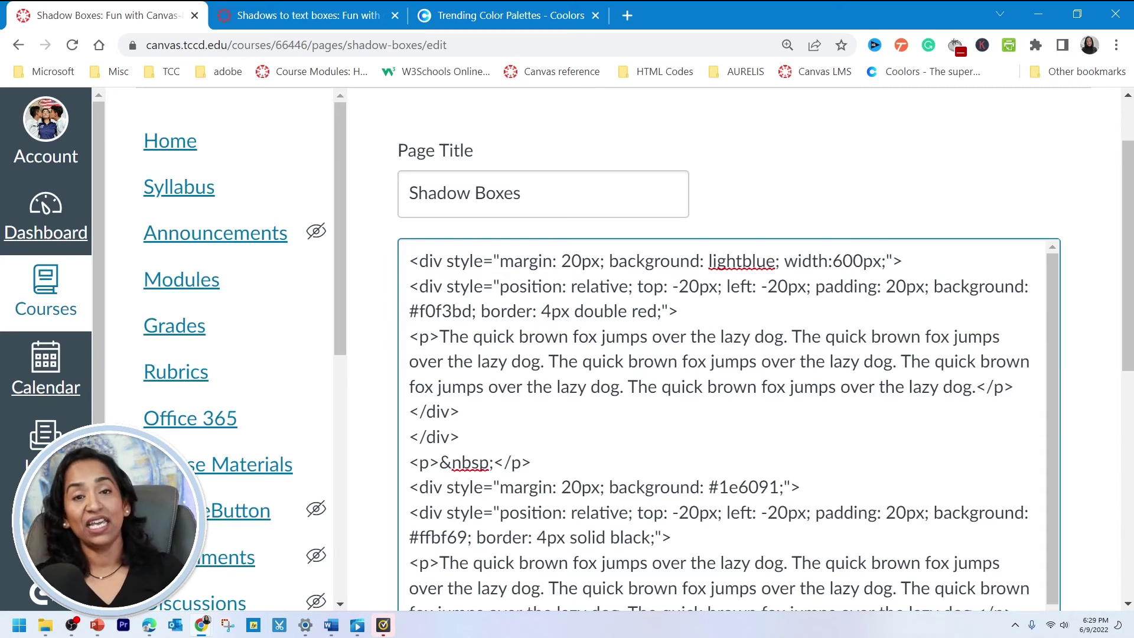
Return to the visual editor at 90% page zoom and compare the first box's width with the second box's.
{"action": "scroll", "coordinate": [957, 561], "scroll_direction": "down", "scroll_amount": 5}
{"action": "left_click", "coordinate": [963, 524]}
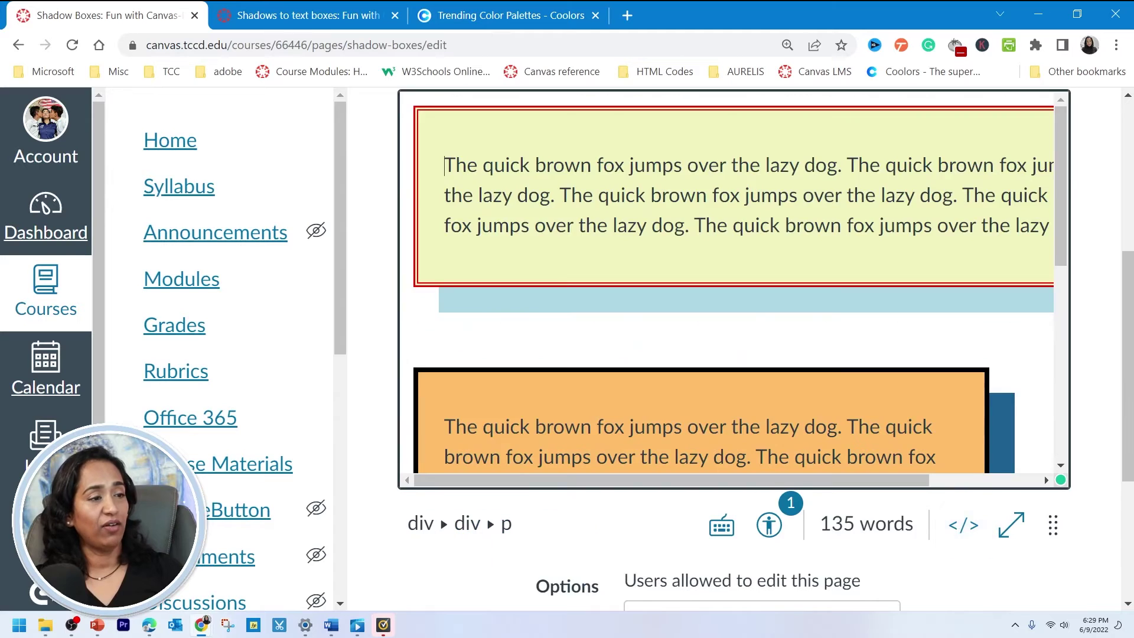
{"action": "scroll", "coordinate": [735, 354], "scroll_direction": "up", "scroll_amount": 3}
{"action": "key", "text": "ctrl+minus"}
{"action": "key", "text": "ctrl+minus"}
{"action": "key", "text": "ctrl+minus"}
{"action": "key", "text": "ctrl+minus"}
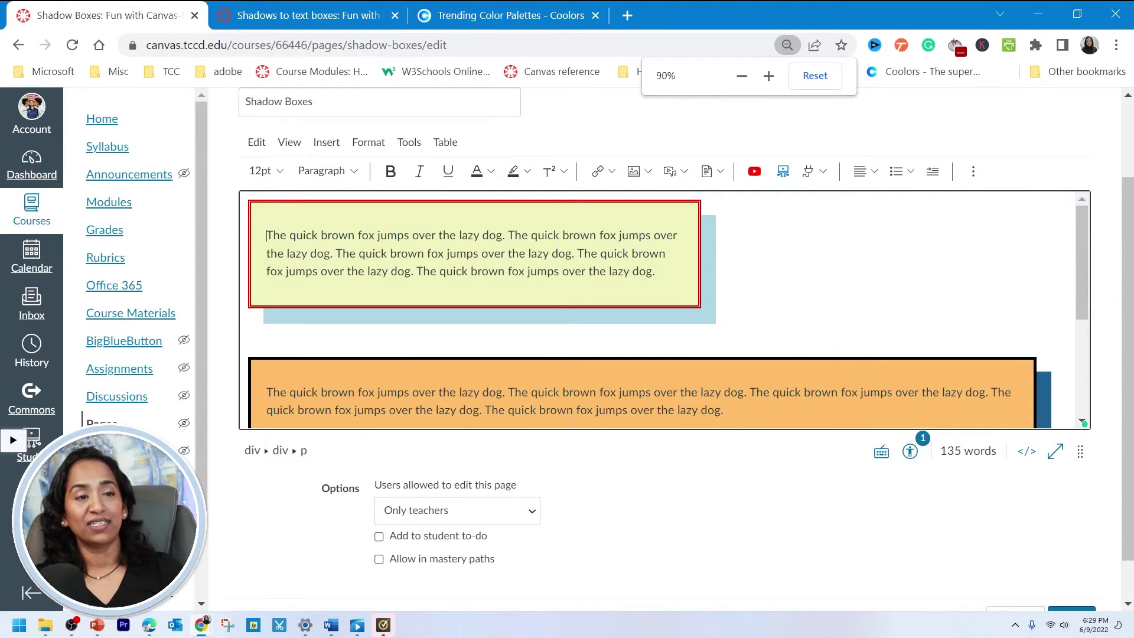
{"action": "mouse_move", "coordinate": [1105, 267]}
{"action": "left_mouse_down"}
{"action": "mouse_move", "coordinate": [1107, 372]}
{"action": "mouse_move", "coordinate": [1098, 262]}
{"action": "left_mouse_up"}
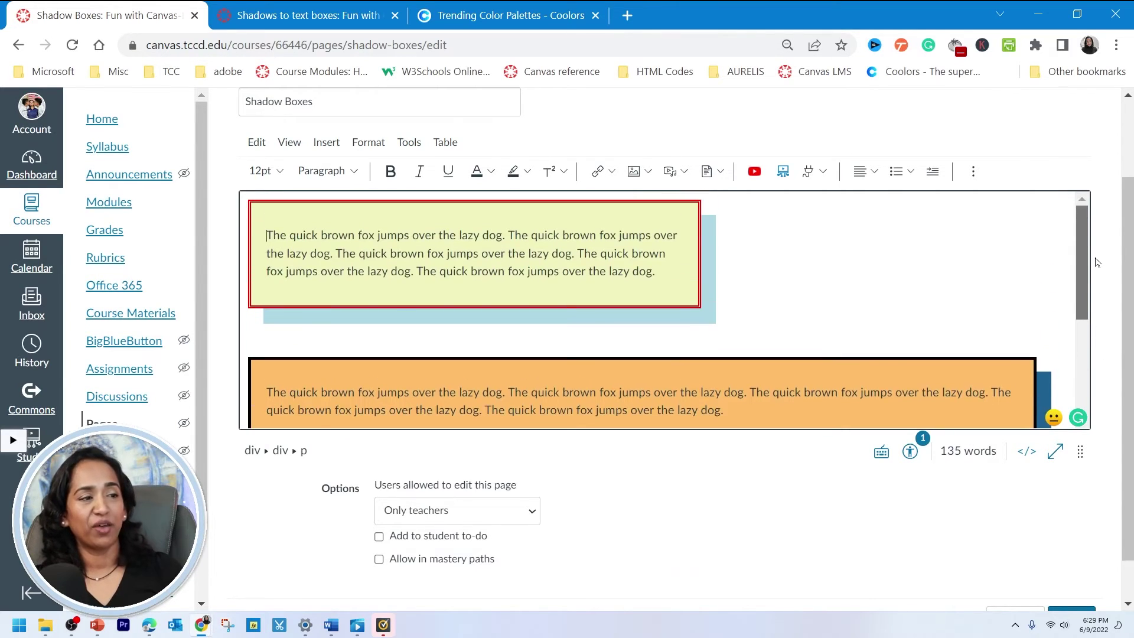
Set the first box's outer div width to 400px in the HTML source and return to the visual editor.
{"action": "left_click", "coordinate": [1026, 450]}
{"action": "scroll", "coordinate": [658, 278], "scroll_direction": "up", "scroll_amount": 1}
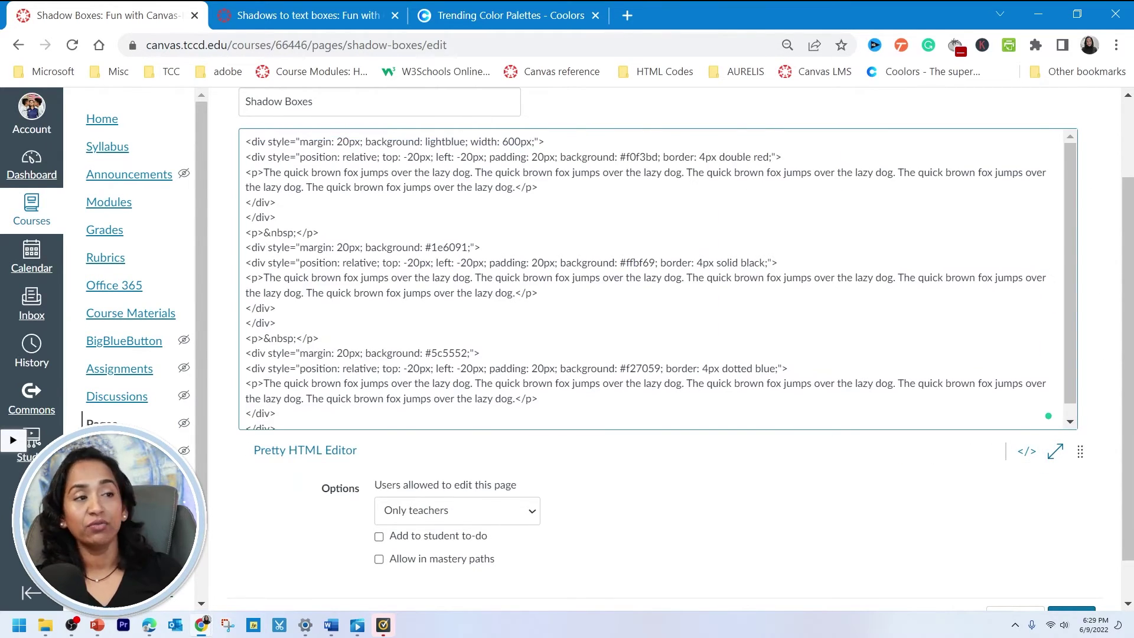
{"action": "left_click", "coordinate": [508, 142]}
{"action": "key", "text": "BackSpace"}
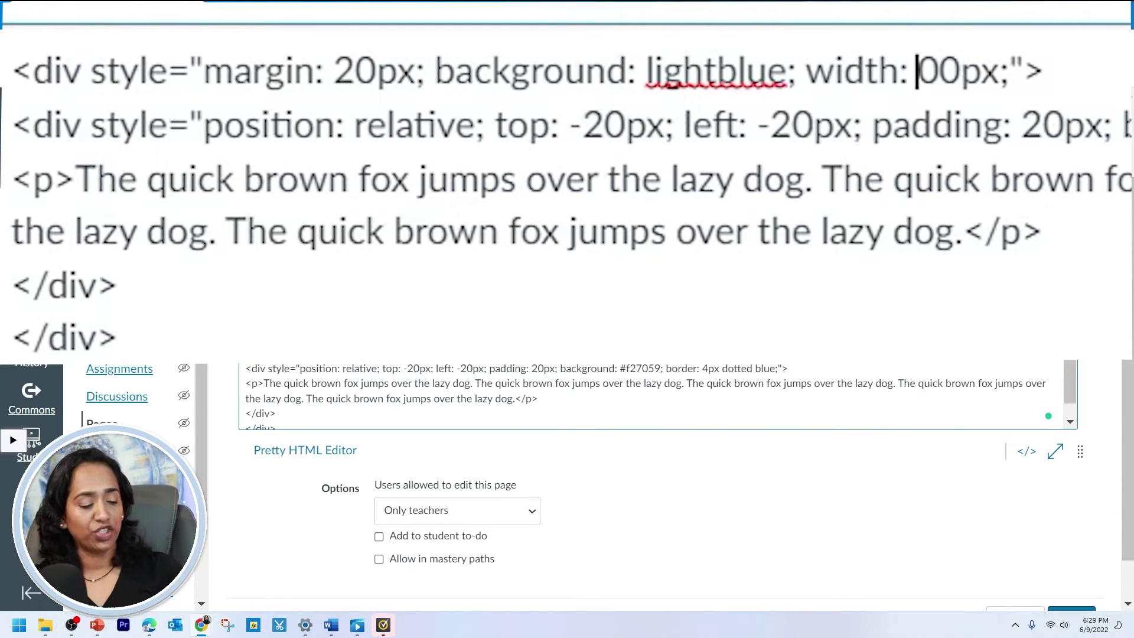
{"action": "type", "text": "4"}
{"action": "key", "text": "super+Escape"}
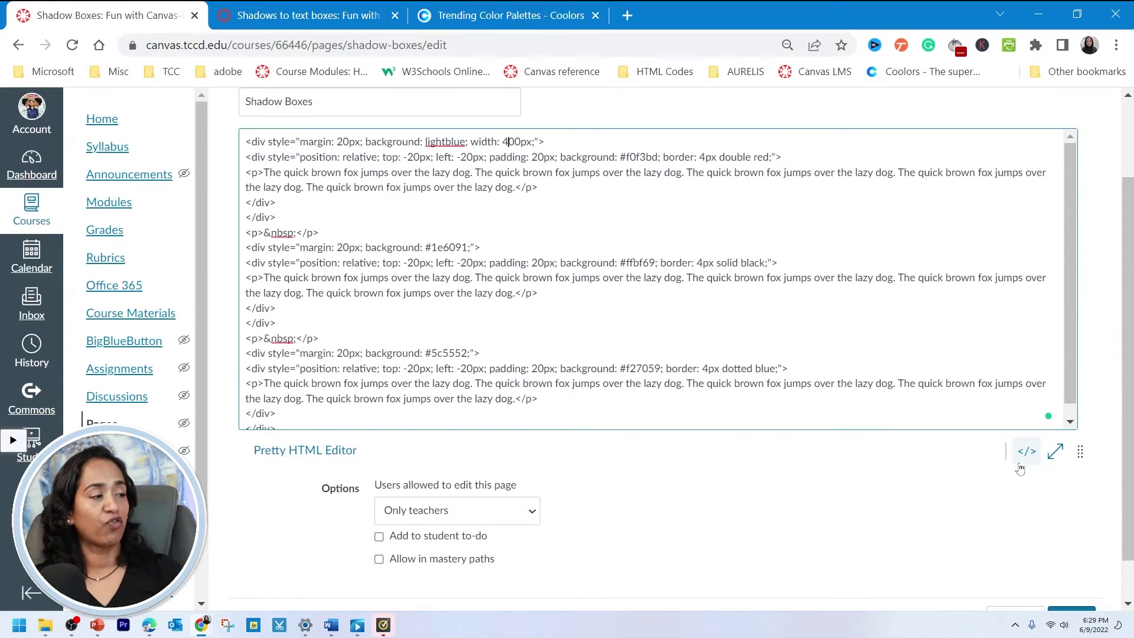
{"action": "left_click", "coordinate": [1027, 451]}
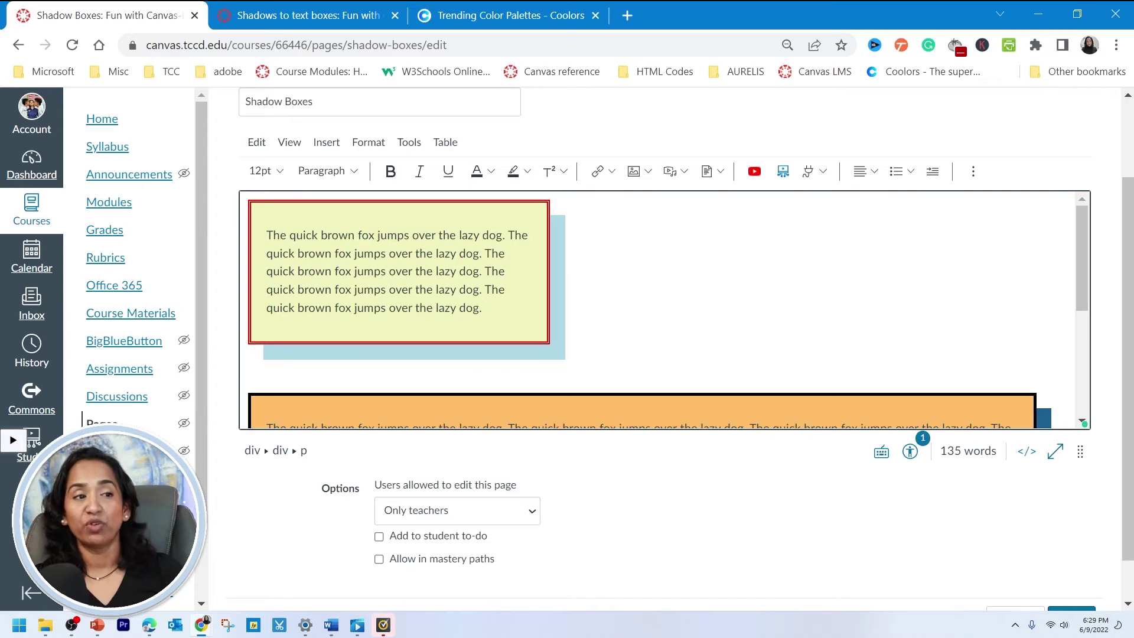